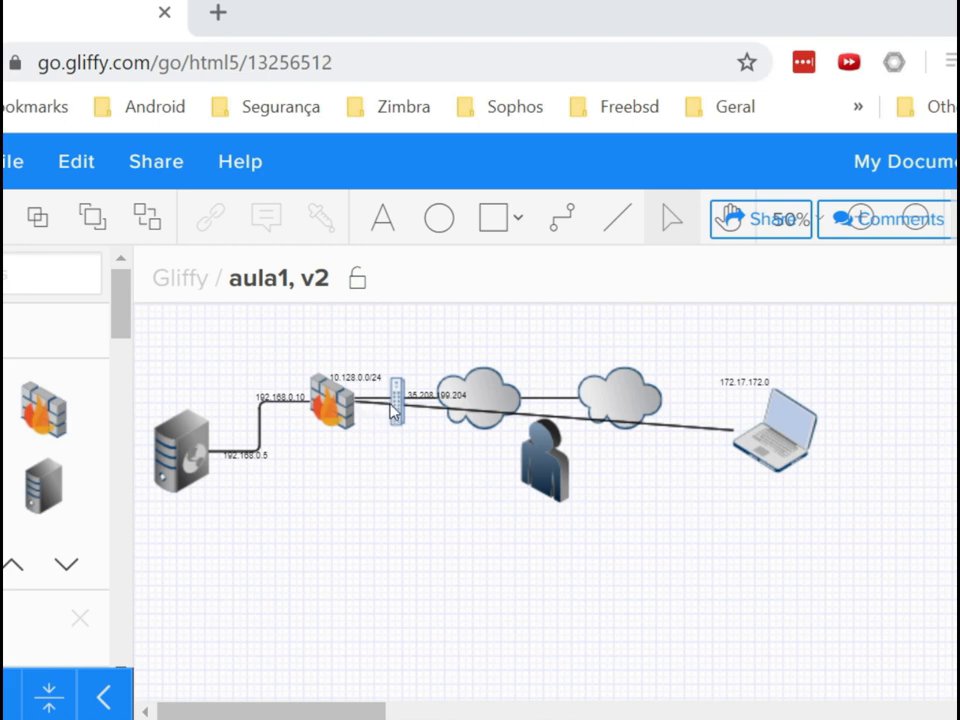
Rearrange the Gliffy network diagram, moving the user figure below the clouds.
click(397, 405)
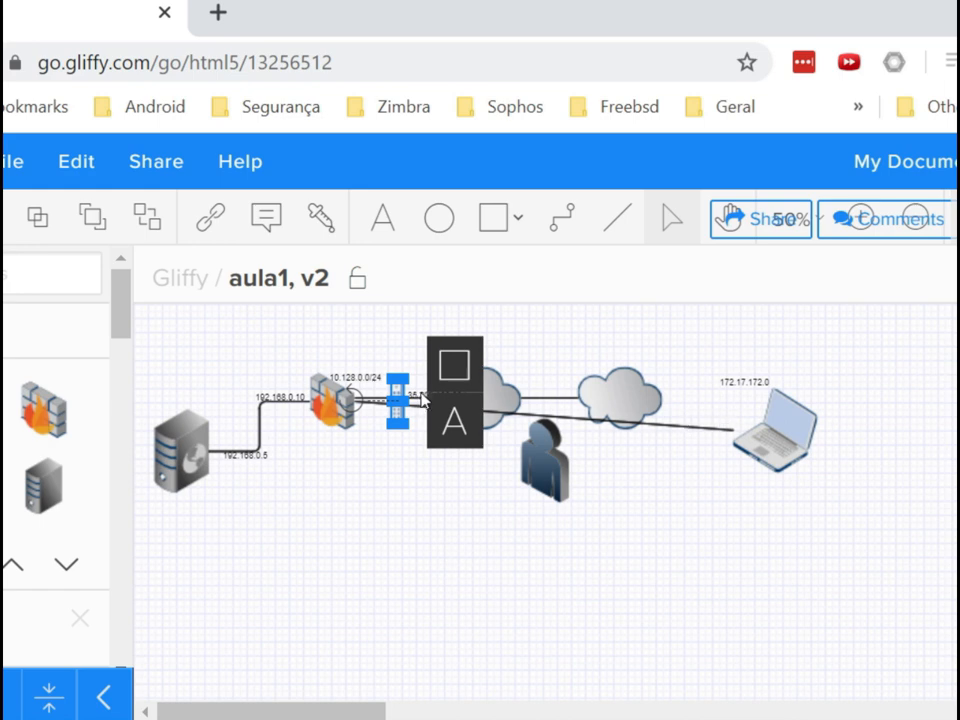
click(380, 521)
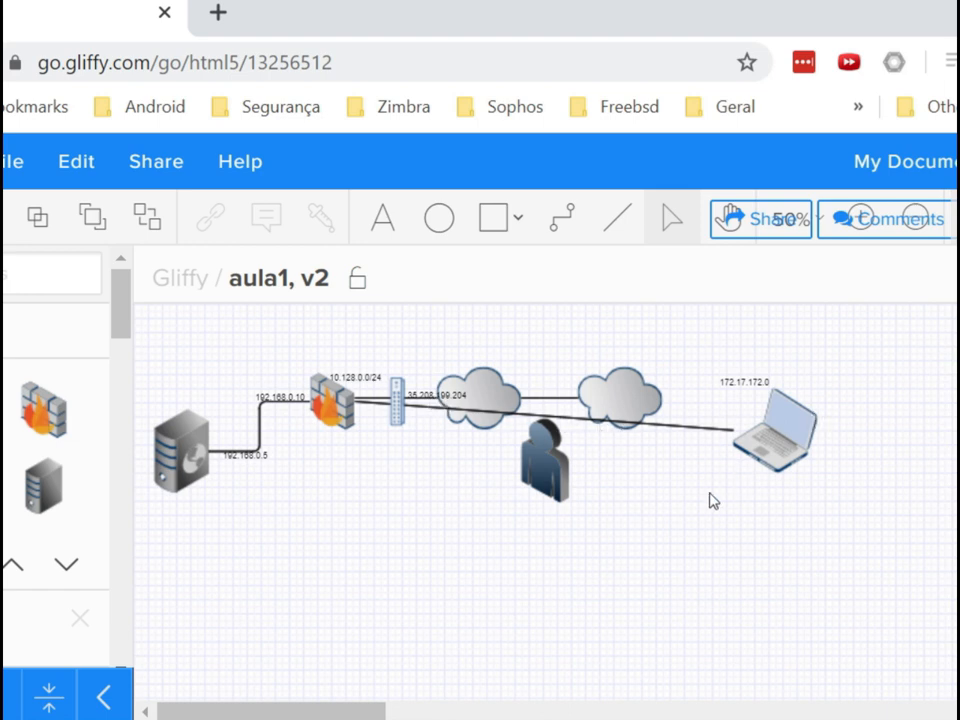
scroll(713, 500, up, 1)
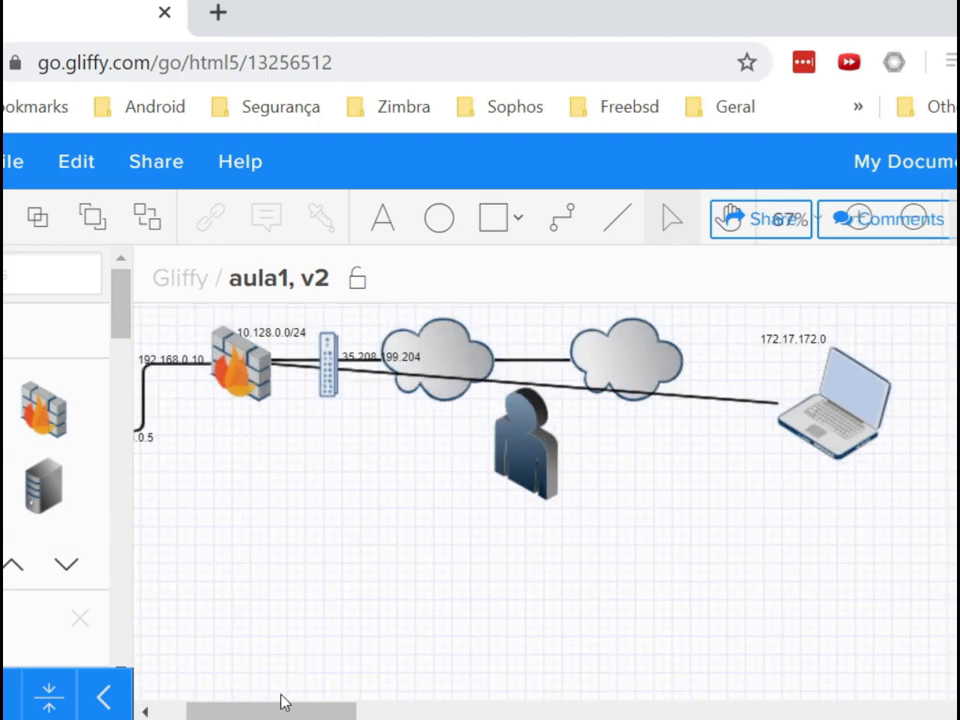
drag(257, 711, 278, 700)
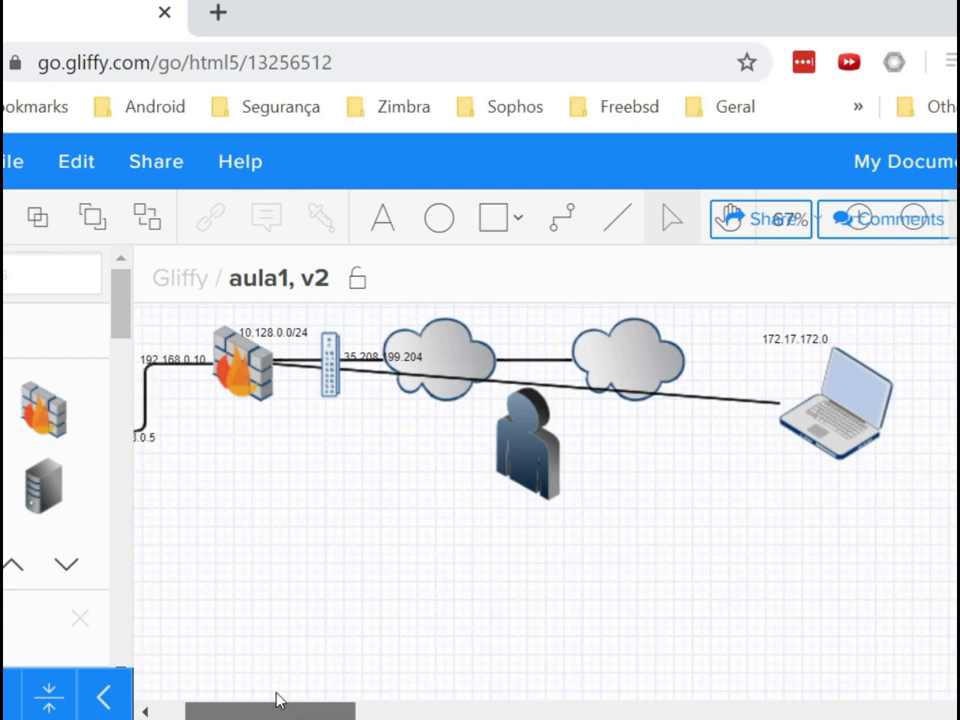
drag(523, 440, 525, 437)
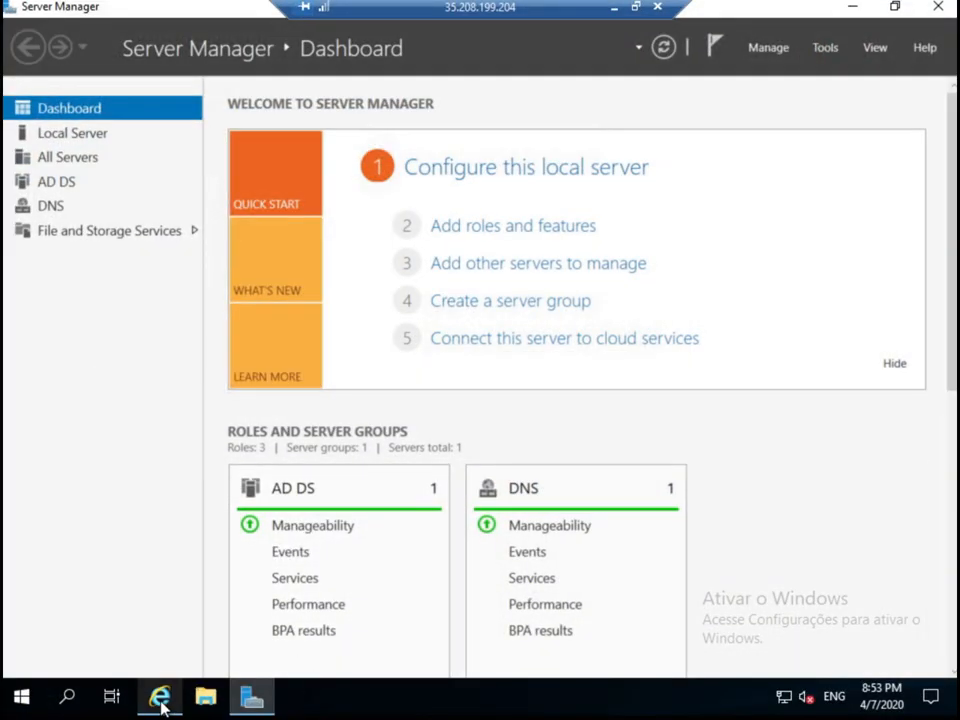
Bring pfSense to the front and go to System > User Manager.
click(160, 698)
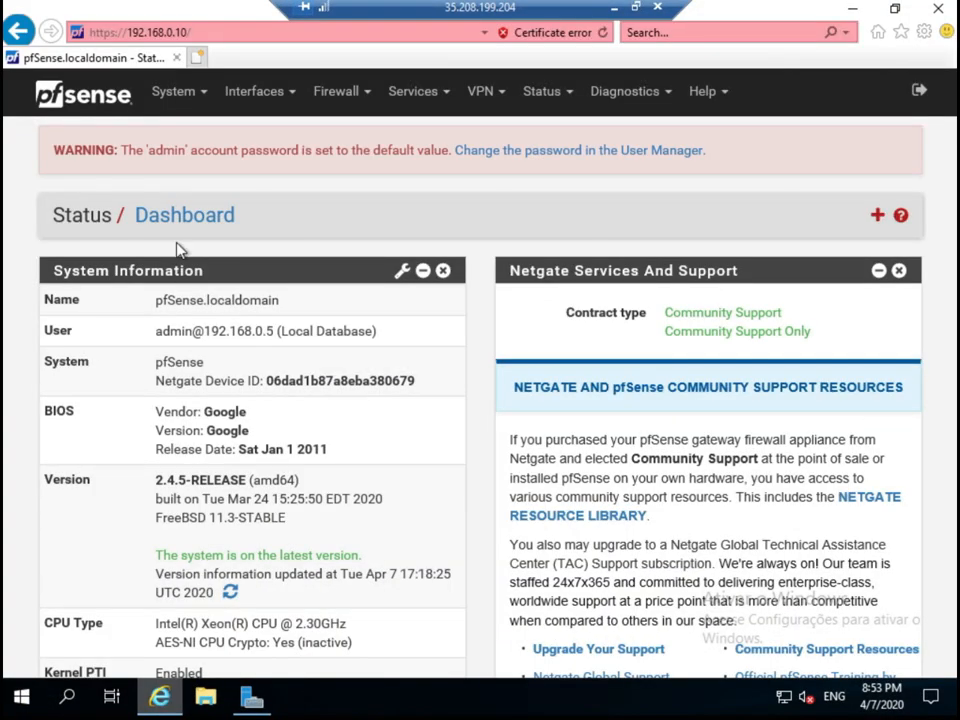
click(172, 102)
click(204, 387)
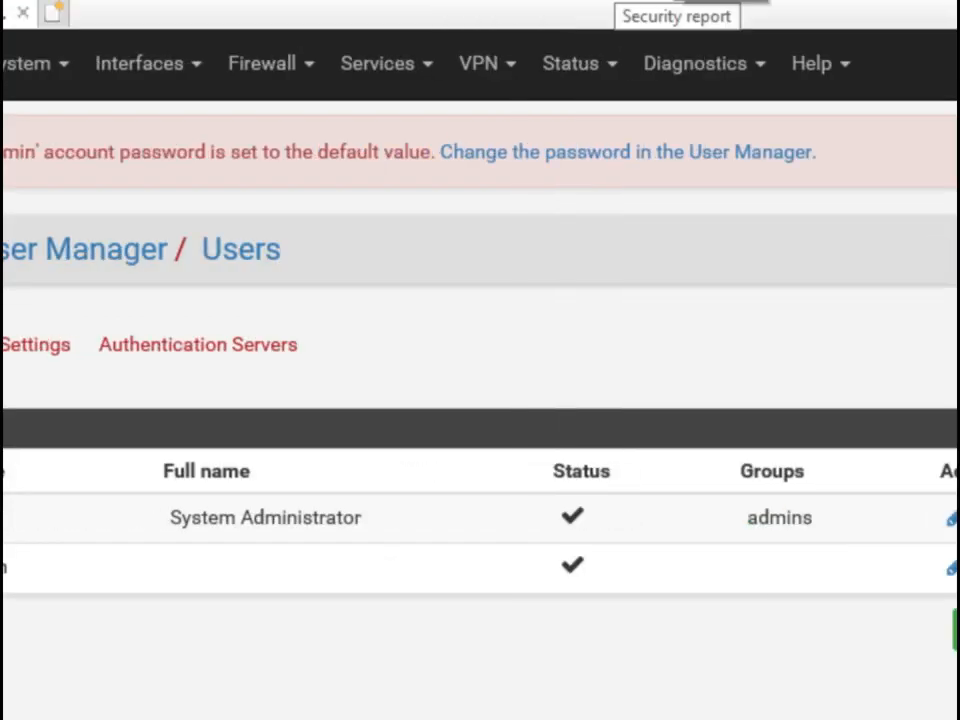
Minimize the remote session, then open pfSense's System menu from the dashboard.
click(613, 8)
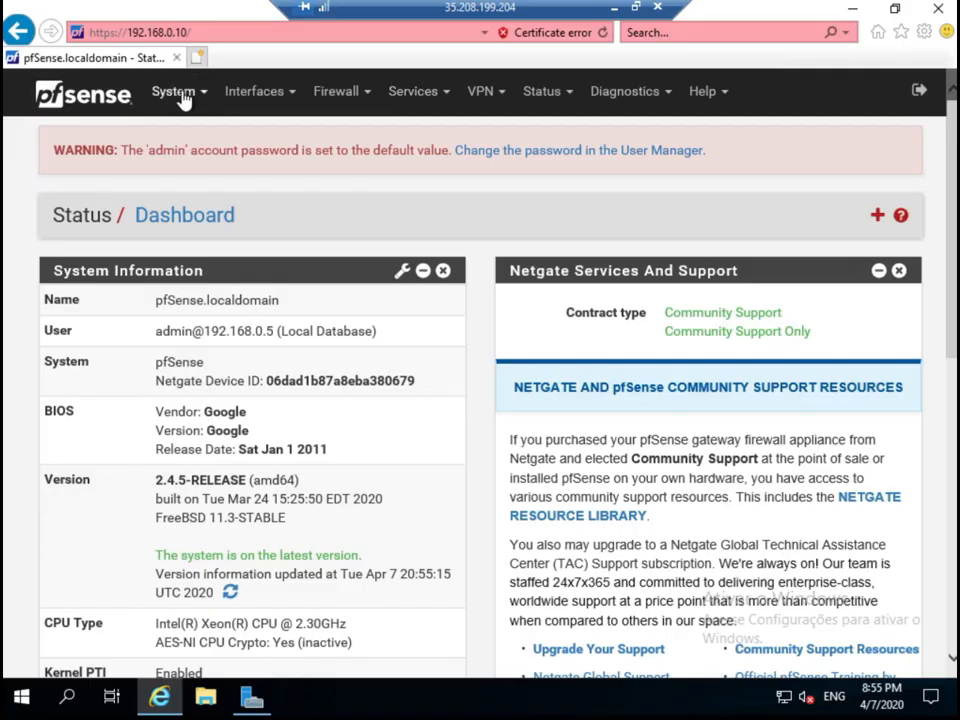
click(180, 97)
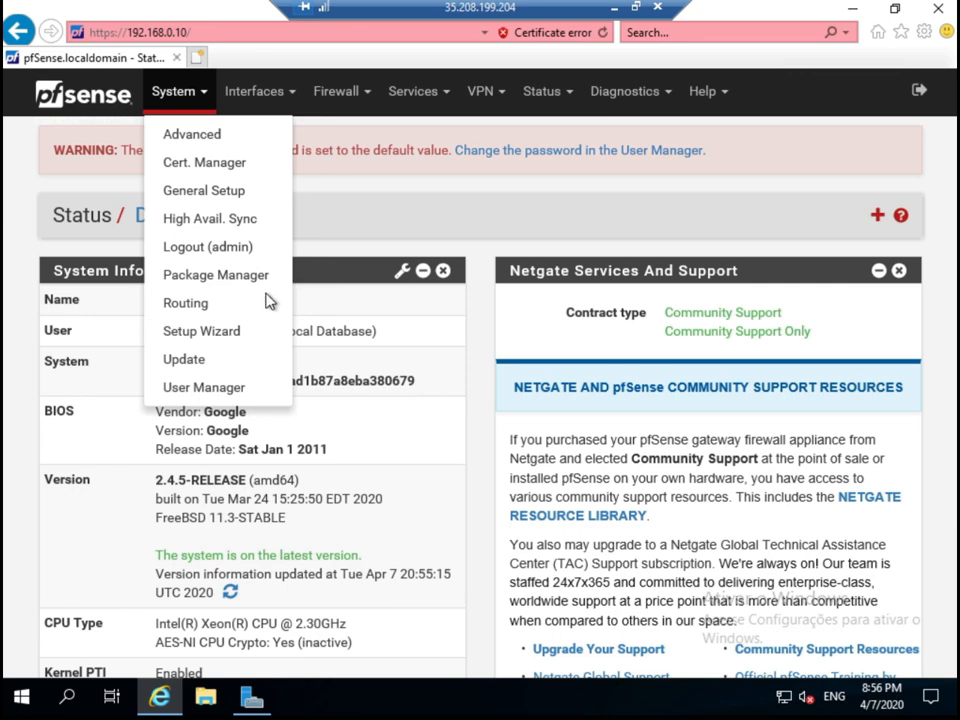
Go to System > User Manager and view the Authentication Servers list.
click(216, 387)
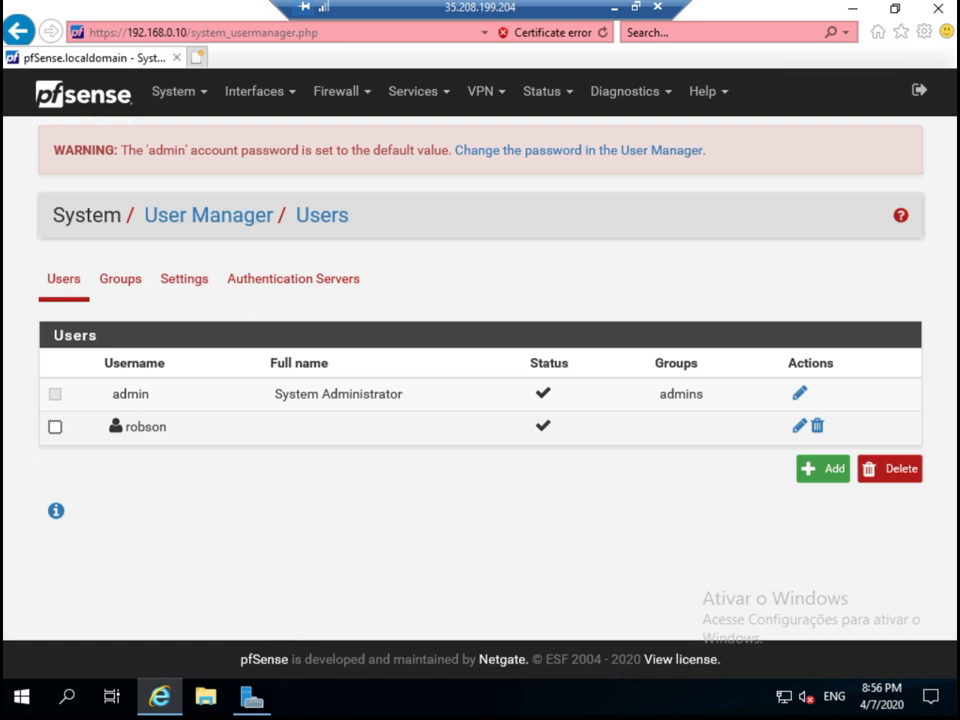
click(326, 287)
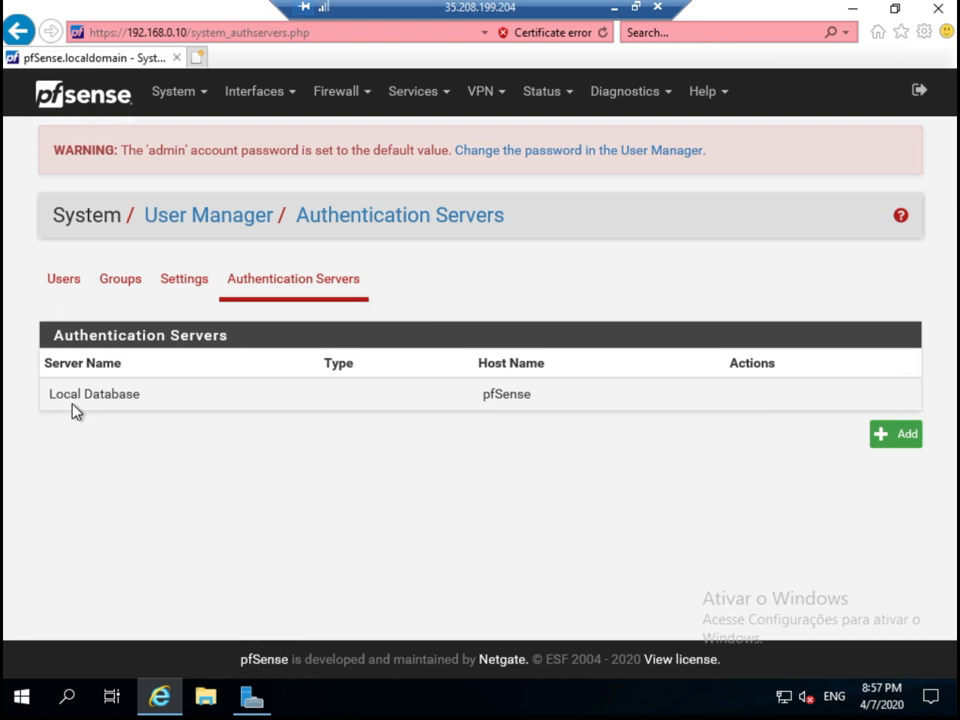
Add an LDAP authentication server named 'autenticador' with host 192.168.0.5.
click(888, 447)
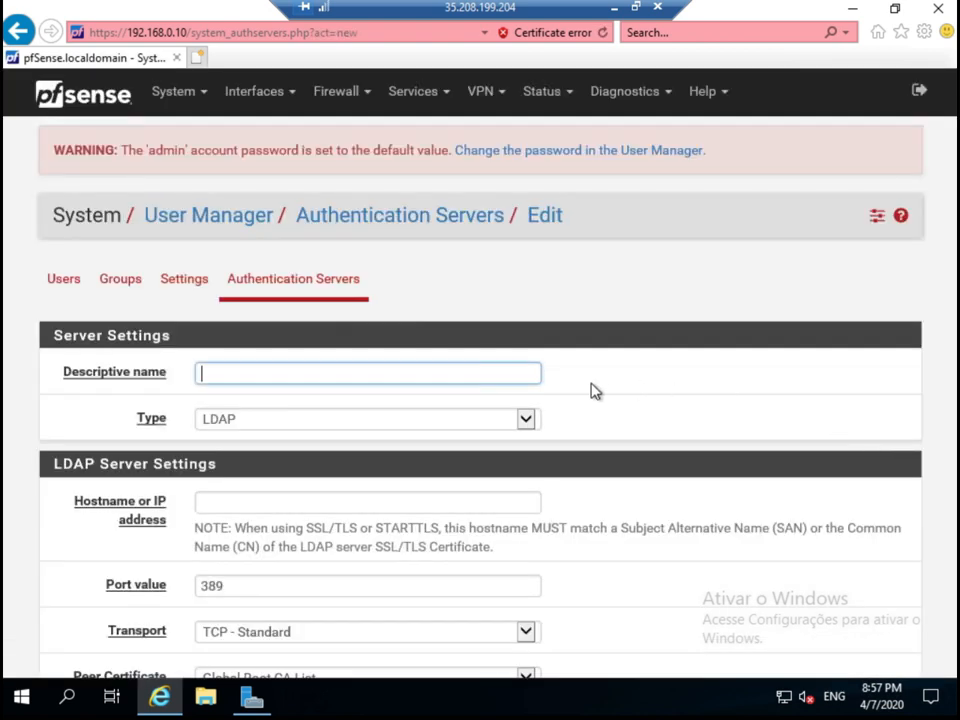
scroll(353, 365, down, 1)
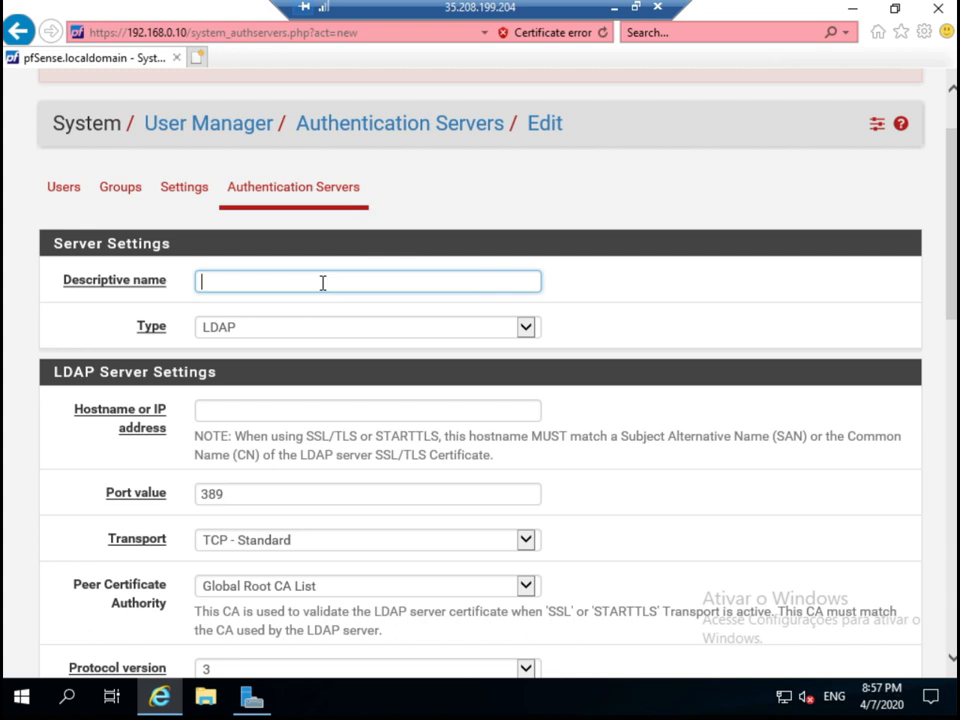
text(autenticador)
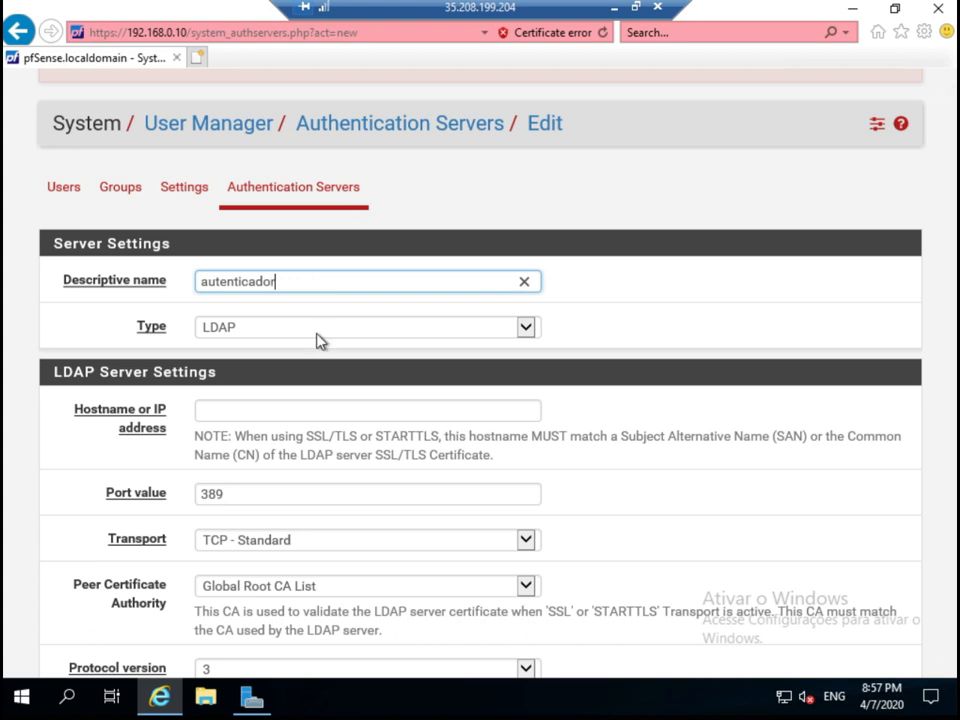
click(316, 335)
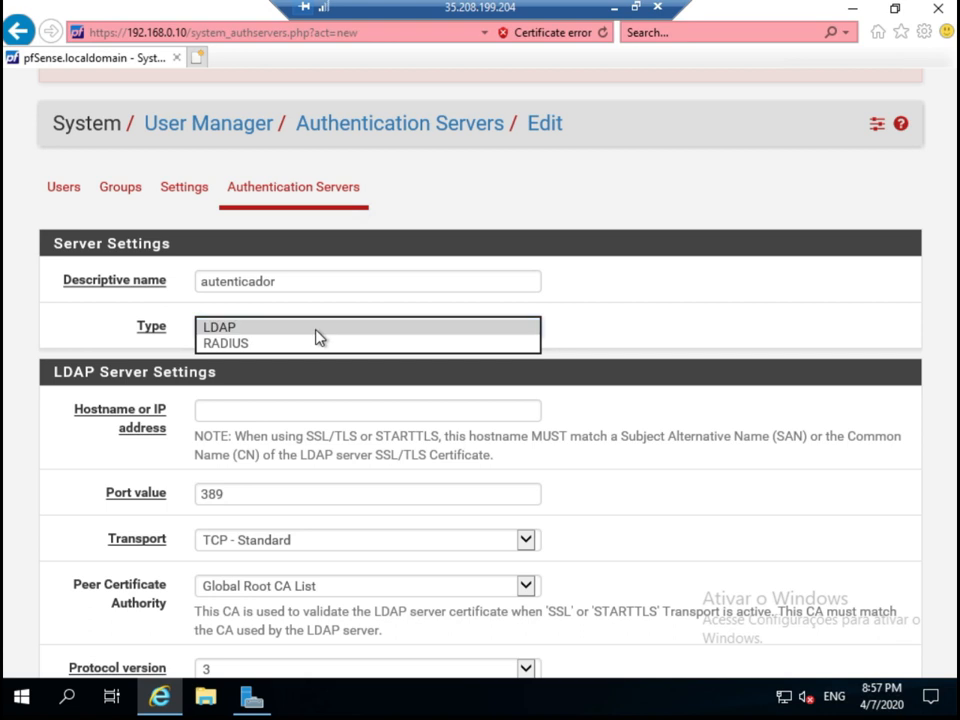
click(316, 334)
click(256, 410)
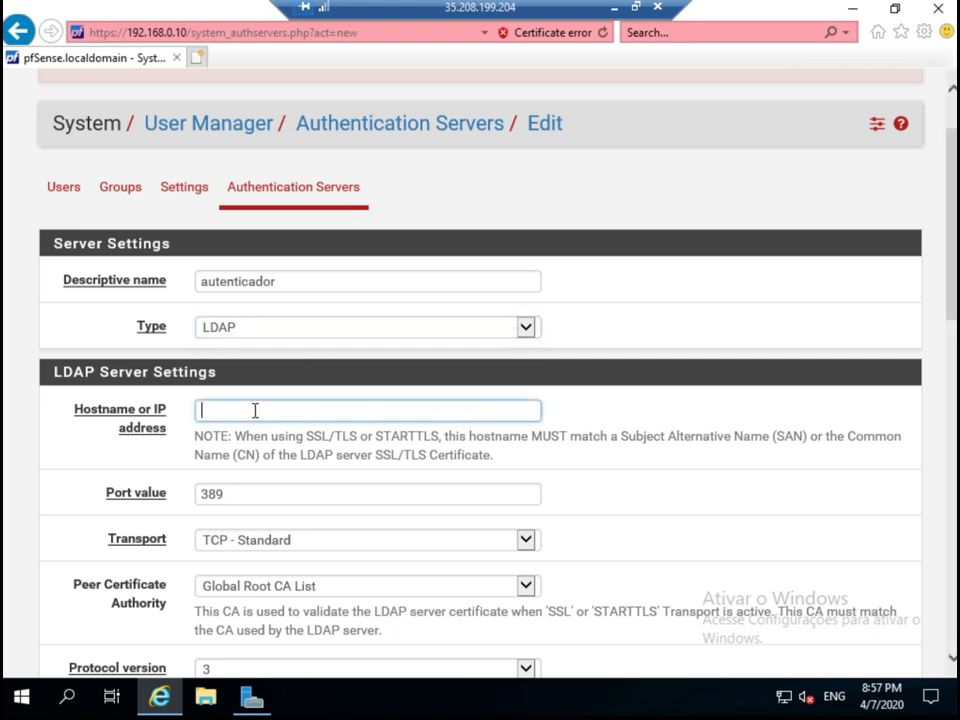
text(192)
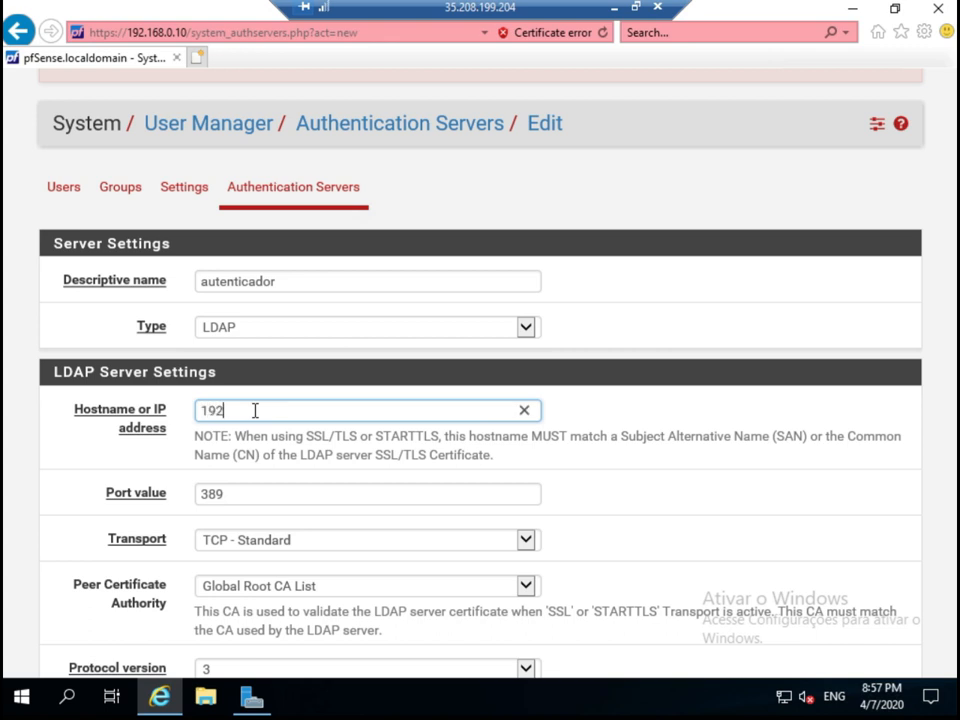
text(.168.0.5)
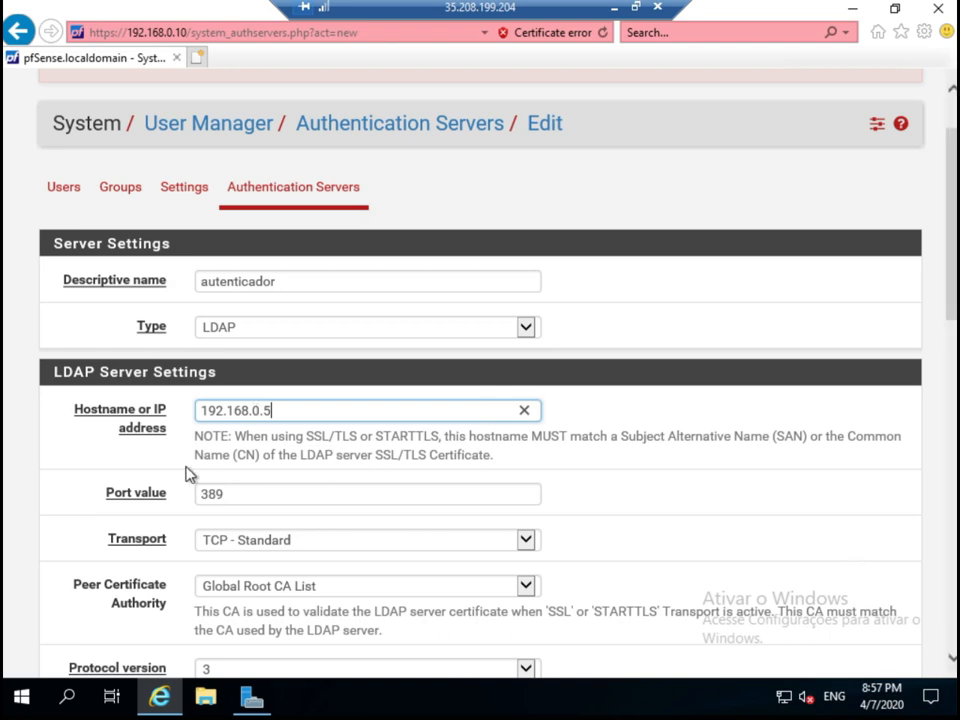
click(707, 481)
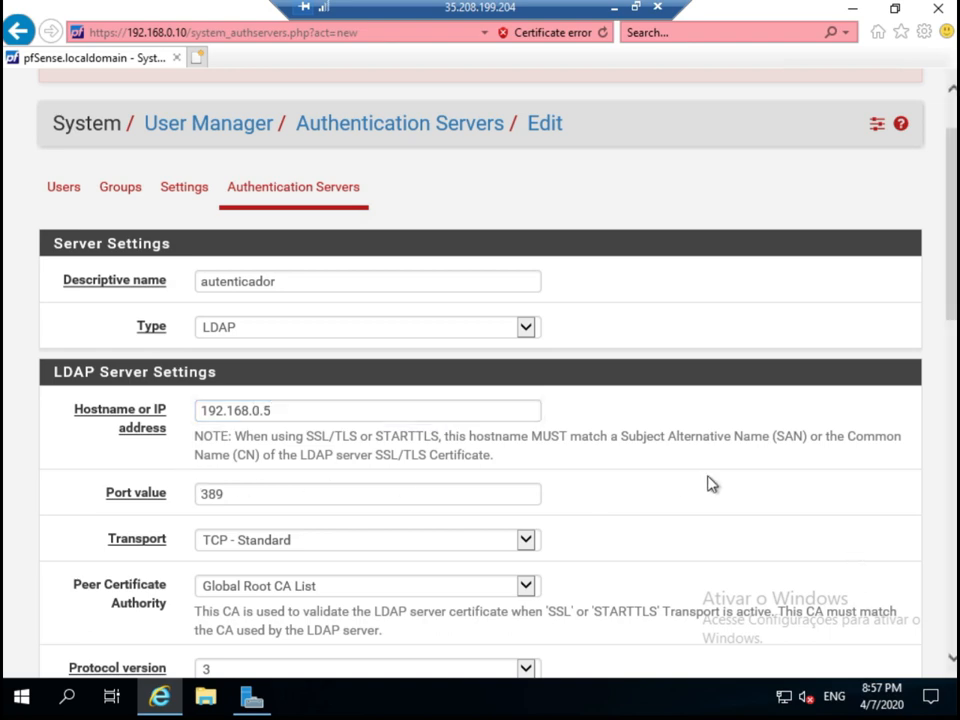
Choose AutoridadeCertificadora as the LDAP server's peer certificate authority.
scroll(707, 481, down, 1)
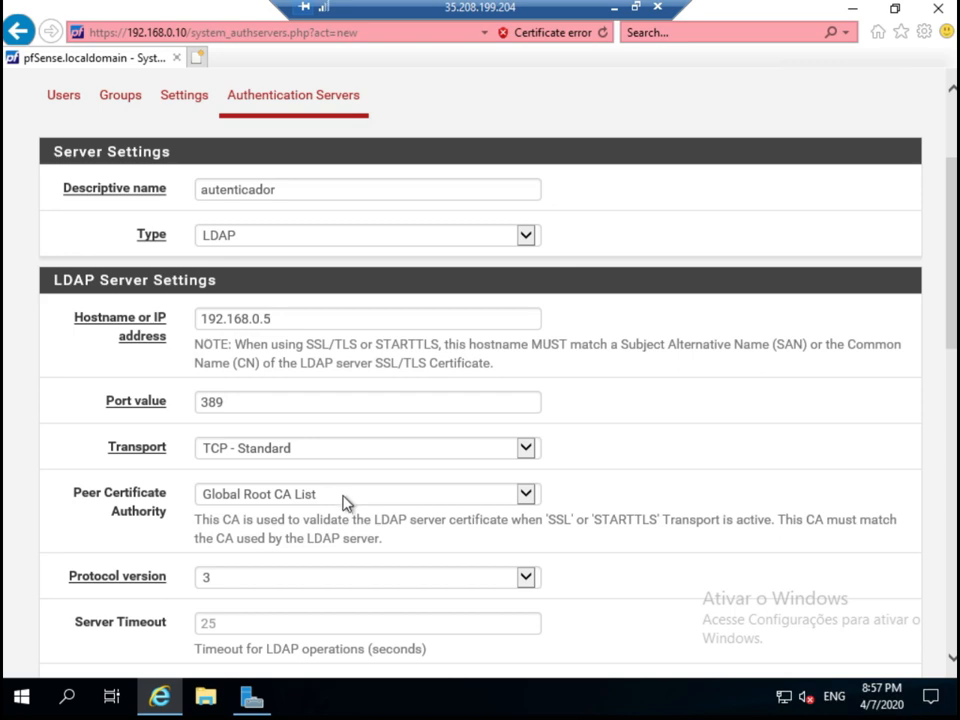
scroll(350, 376, down, 2)
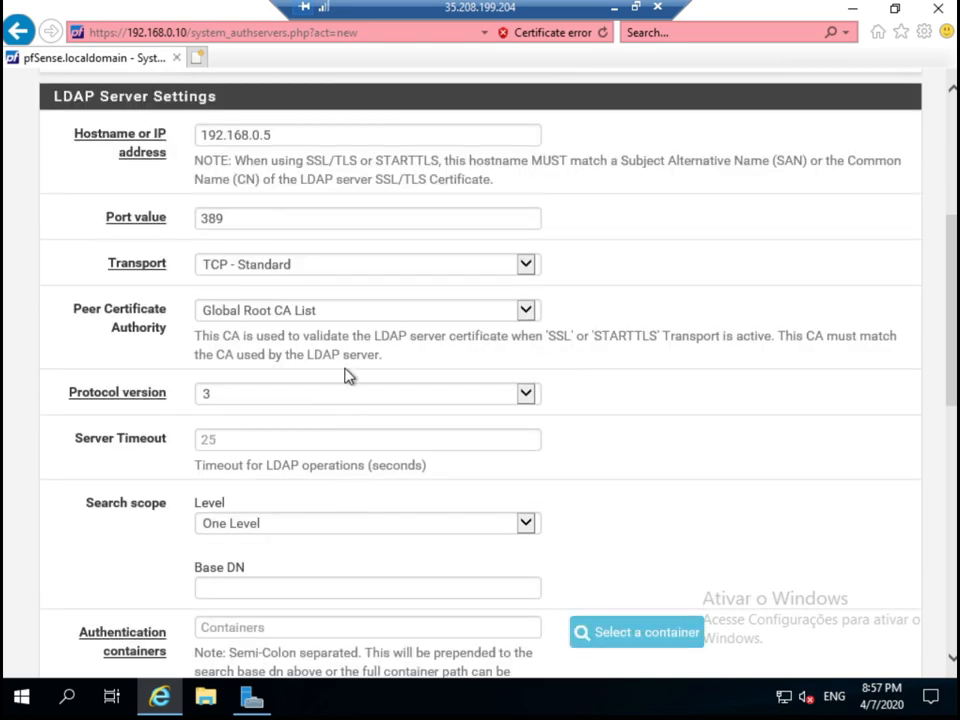
click(268, 312)
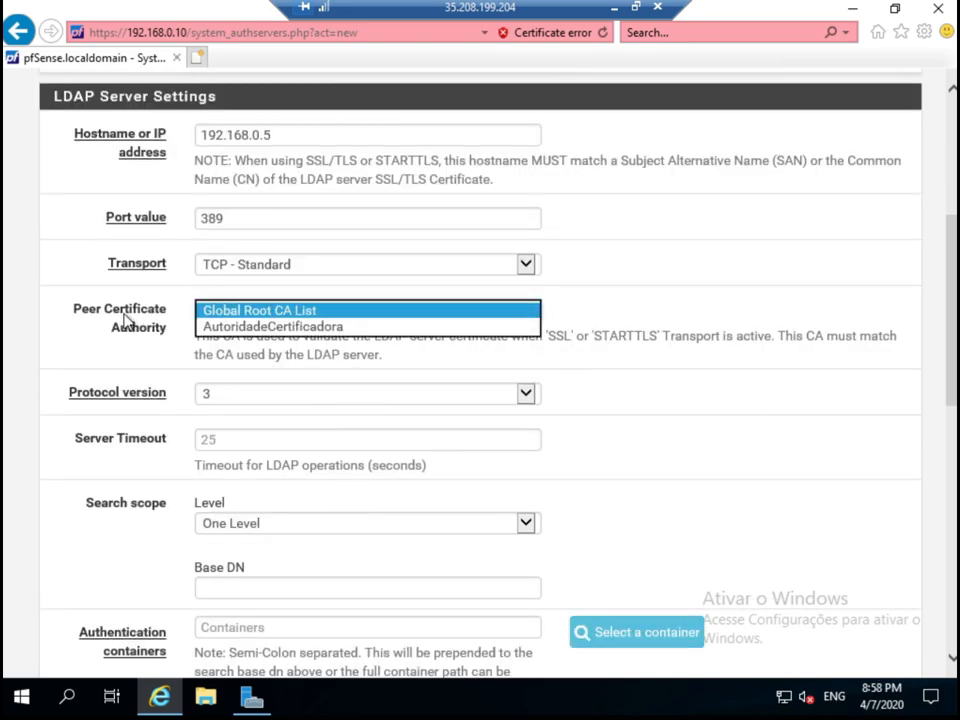
click(261, 330)
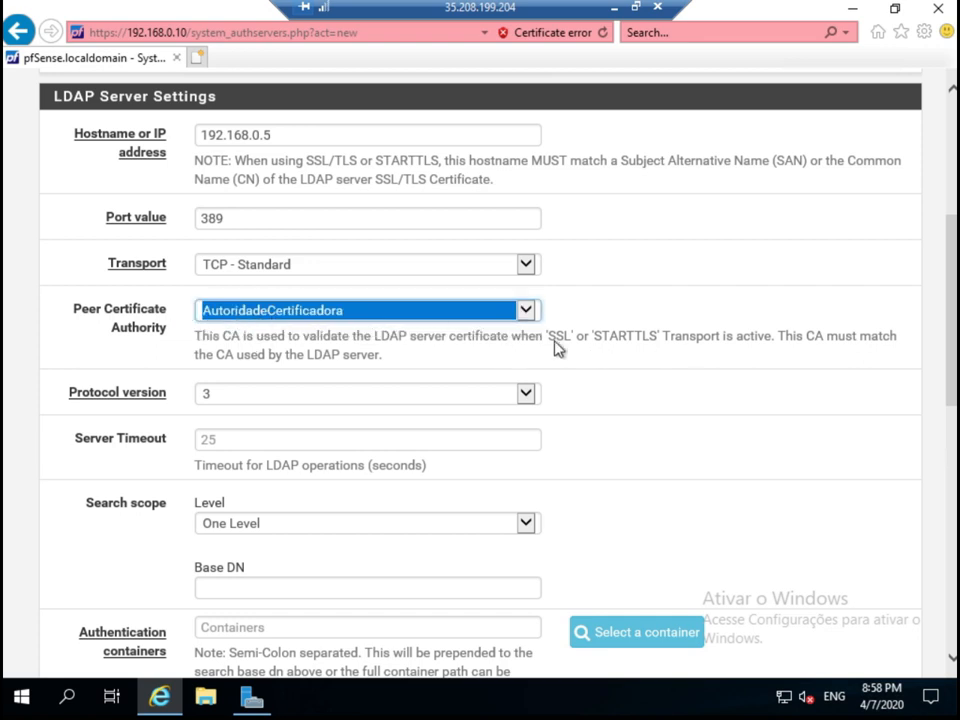
click(695, 392)
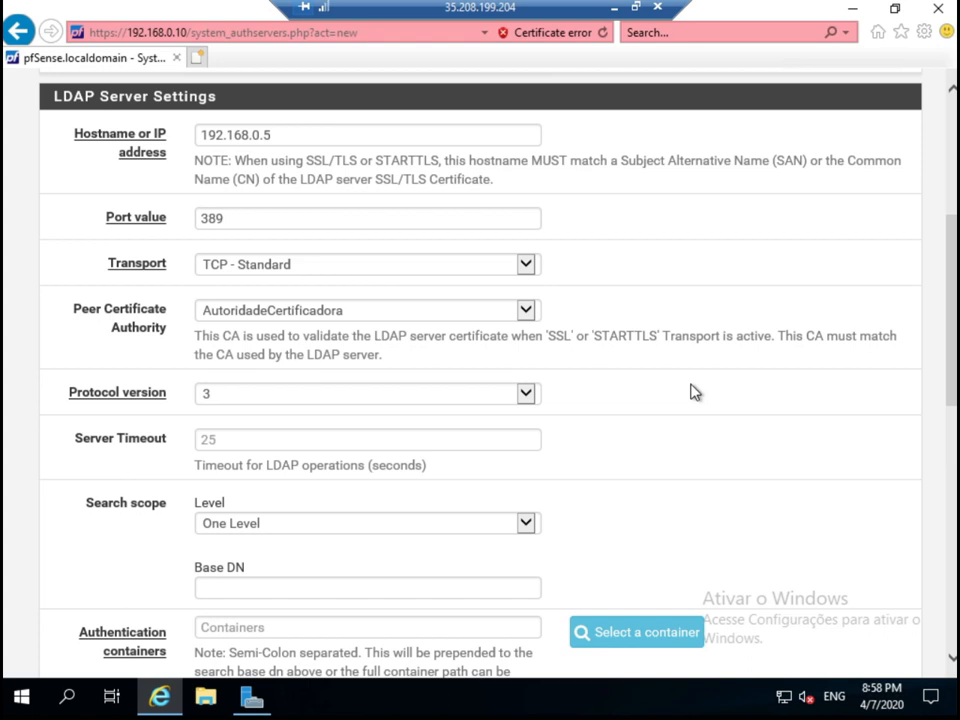
Set the search scope level to Entire Subtree.
scroll(653, 429, down, 1)
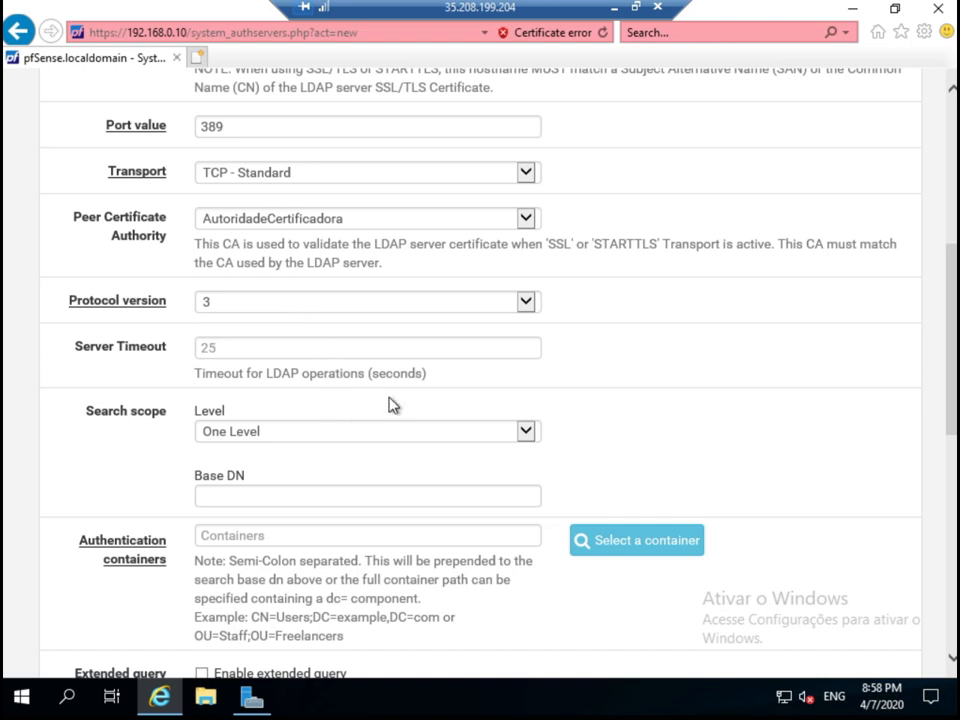
scroll(392, 405, down, 2)
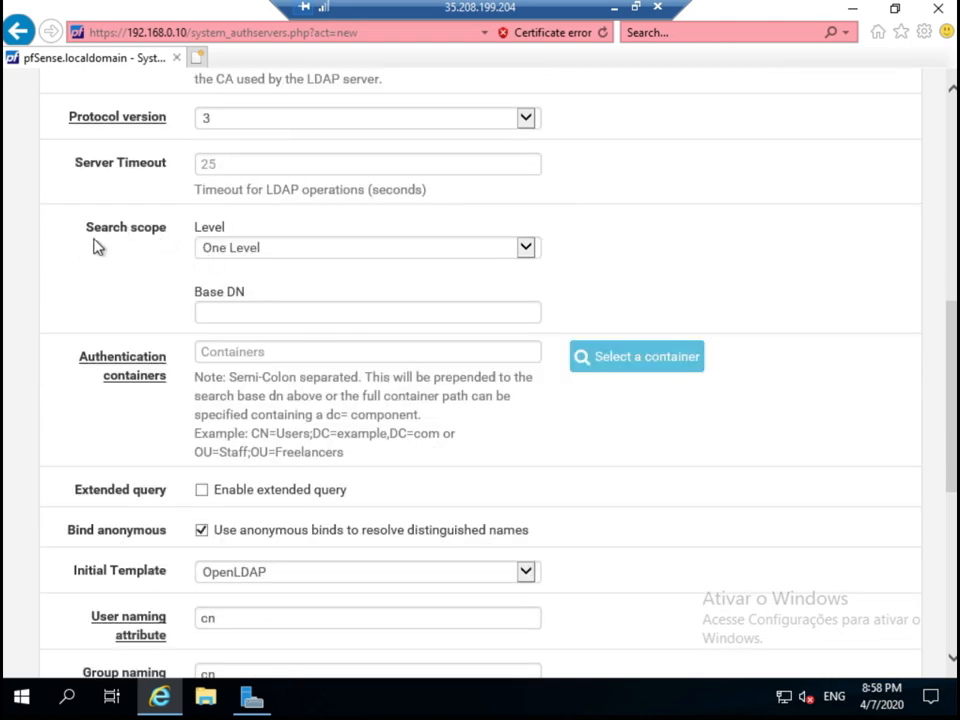
click(233, 252)
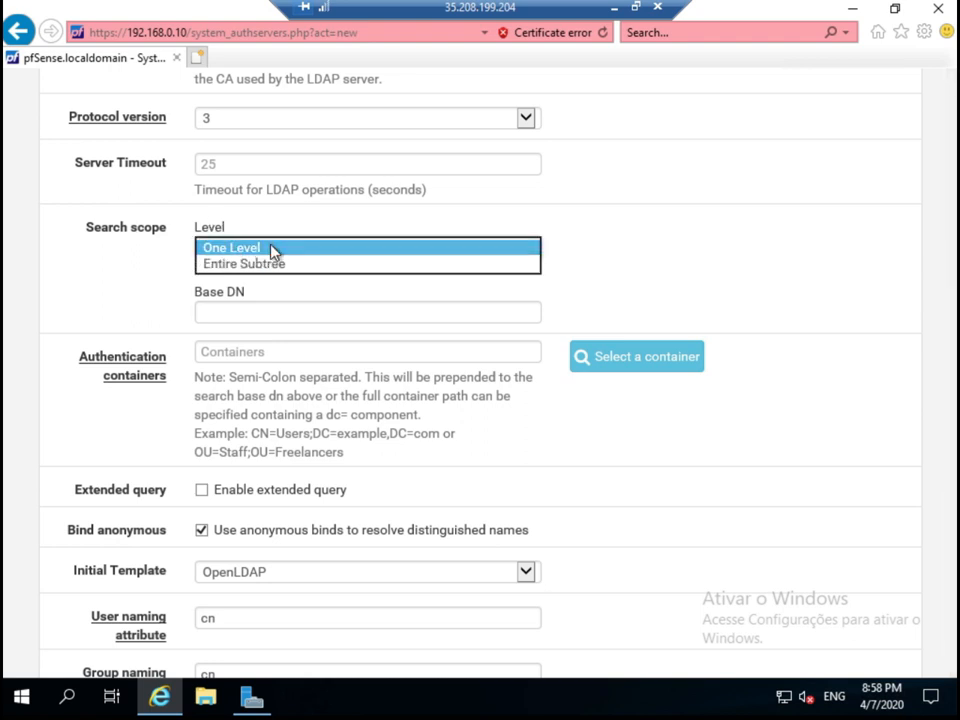
click(270, 250)
click(266, 250)
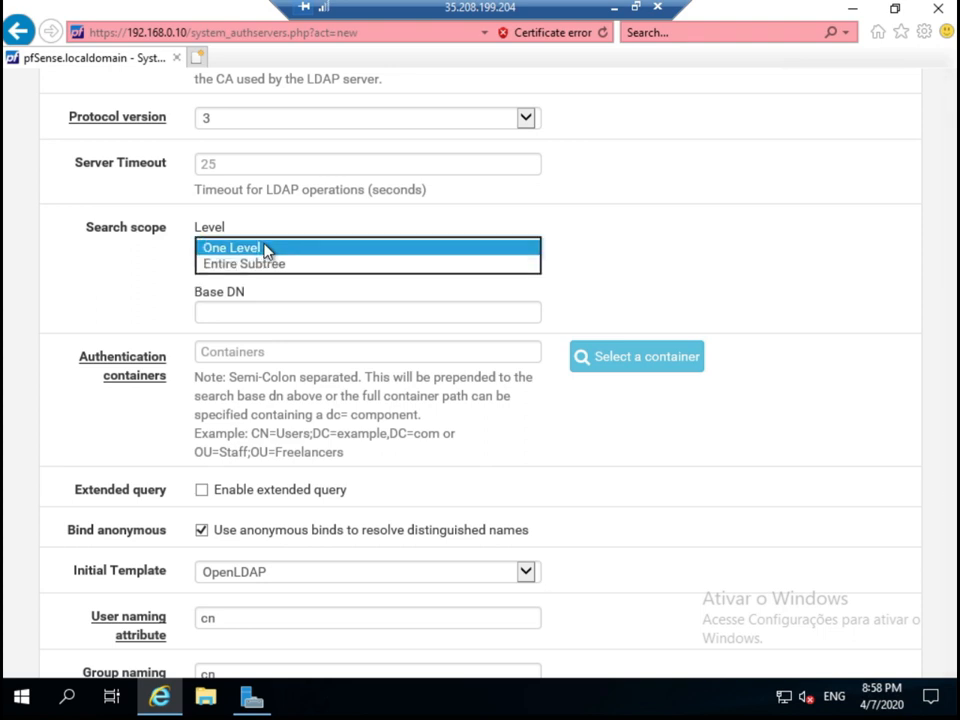
click(272, 264)
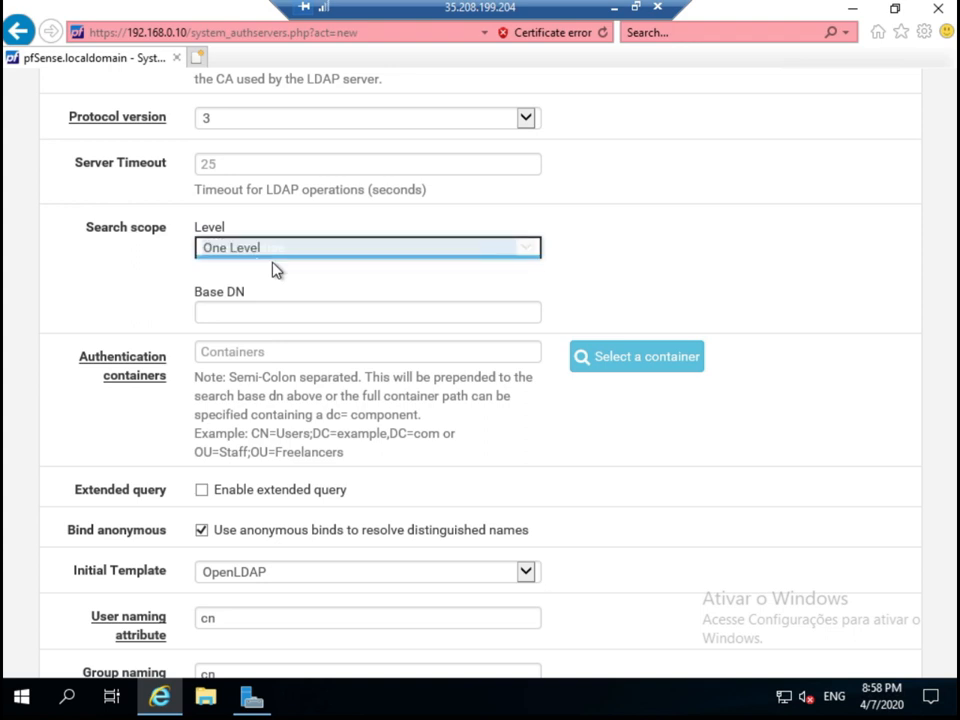
scroll(388, 257, down, 1)
click(333, 223)
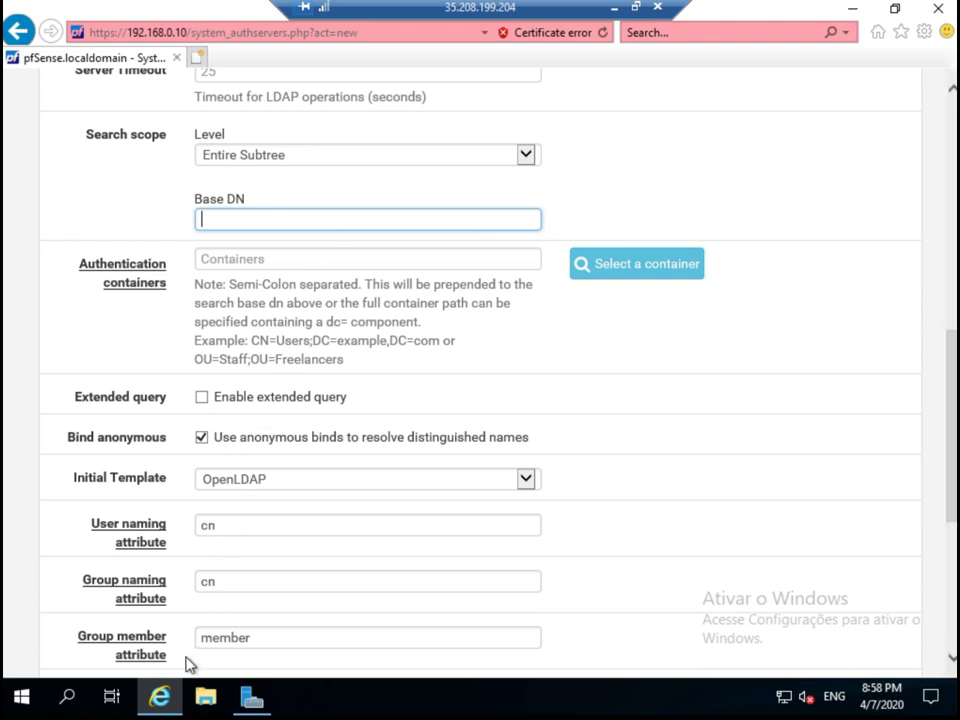
In Server Manager, check the Local Server page for domain novodominio.local at 192.168.0.5.
click(251, 699)
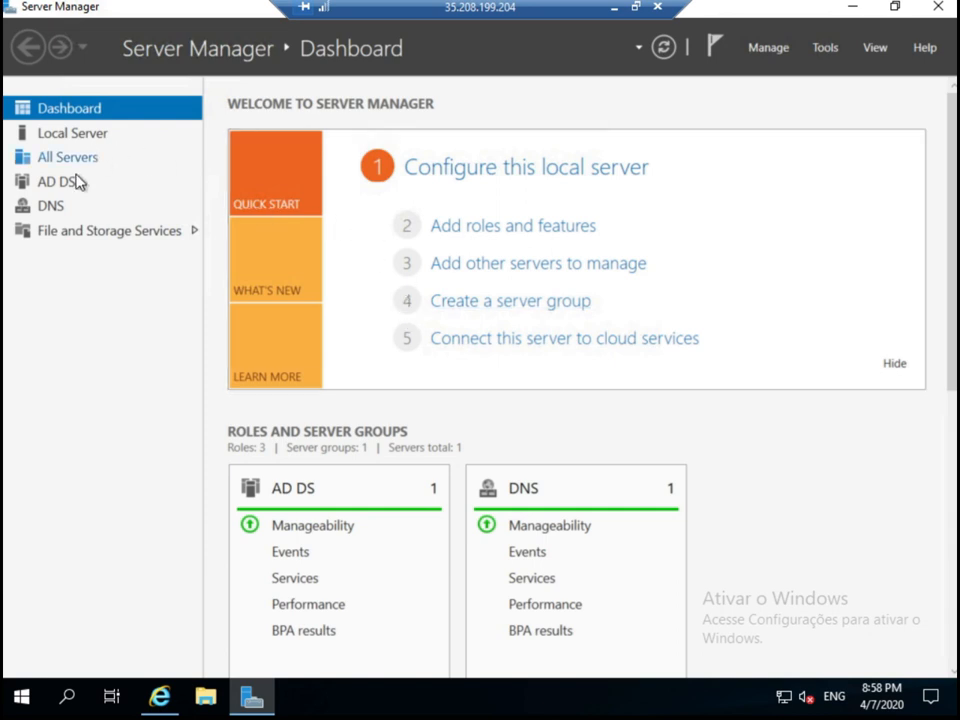
click(70, 136)
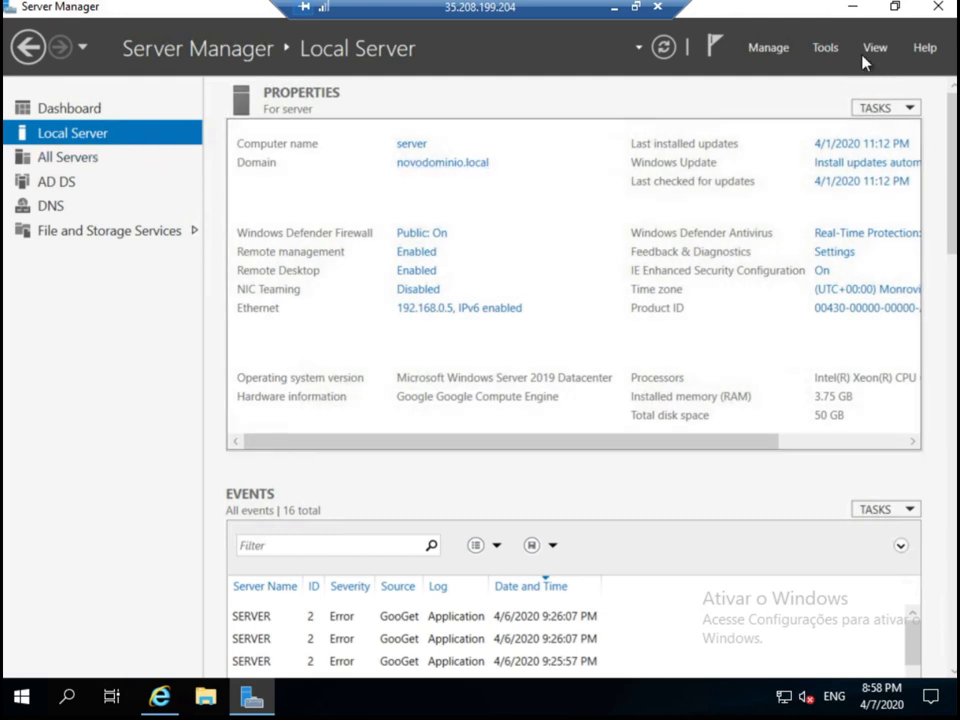
click(826, 48)
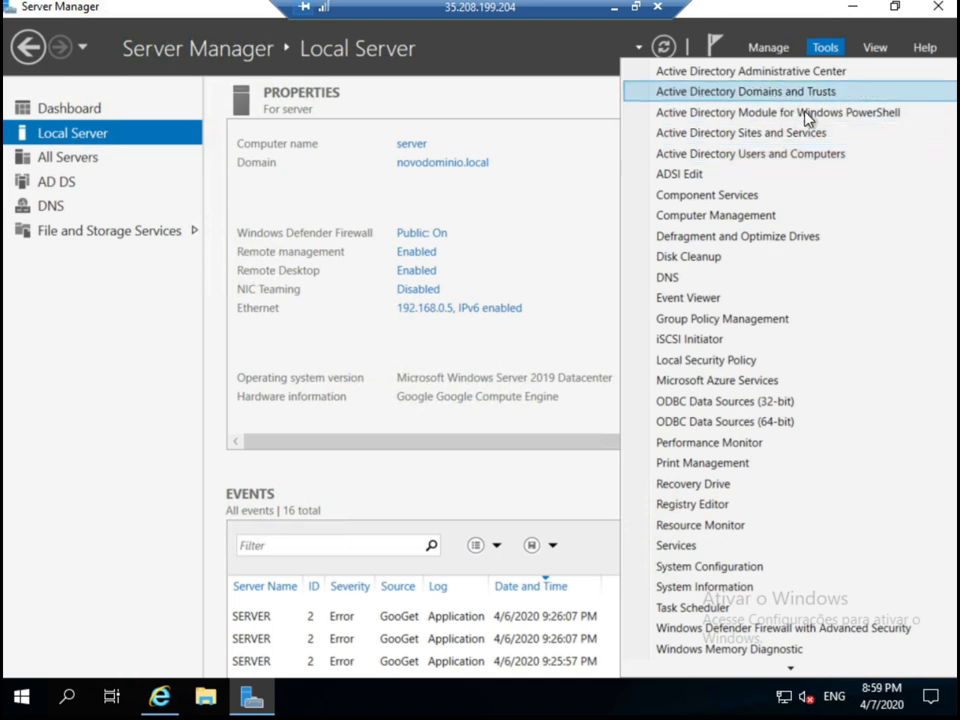
Launch Active Directory Users and Computers maximized and expand the novodominio.local domain.
click(801, 155)
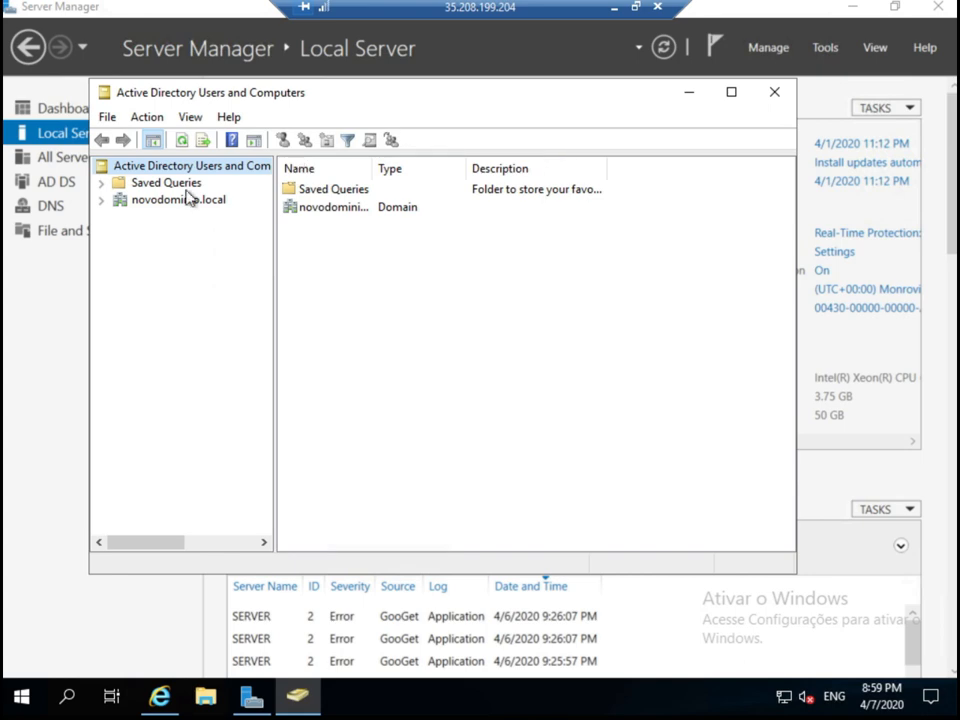
click(166, 202)
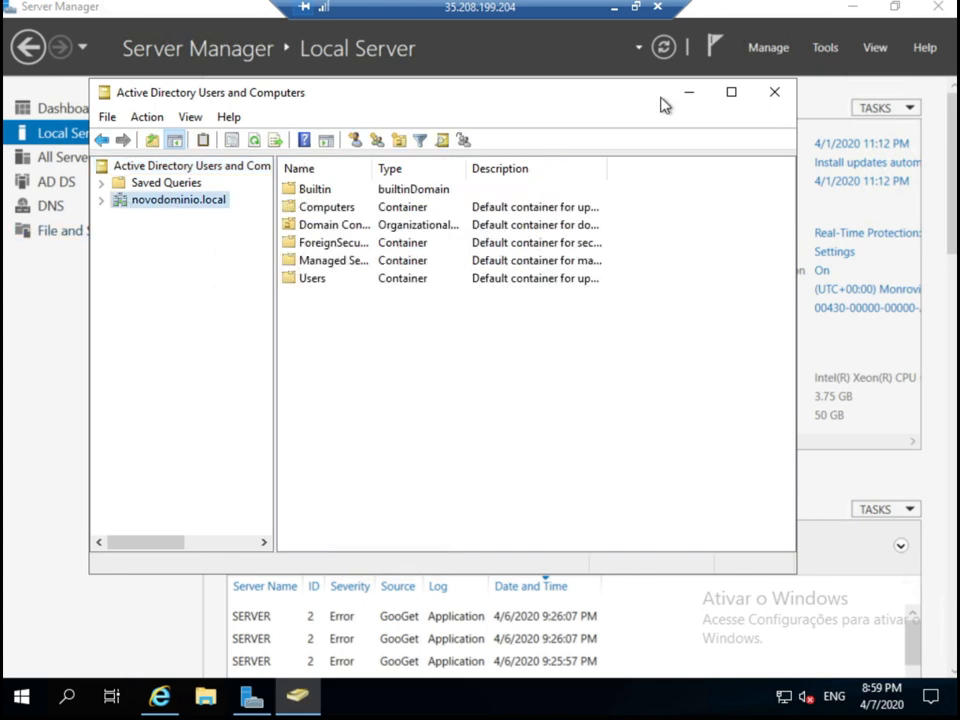
click(733, 93)
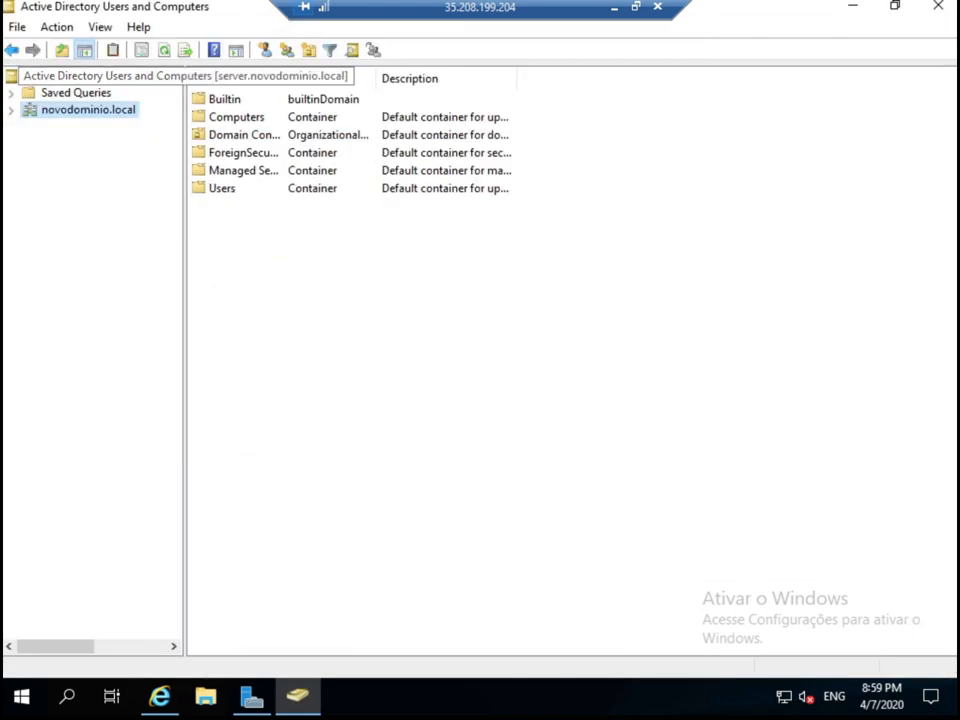
click(11, 110)
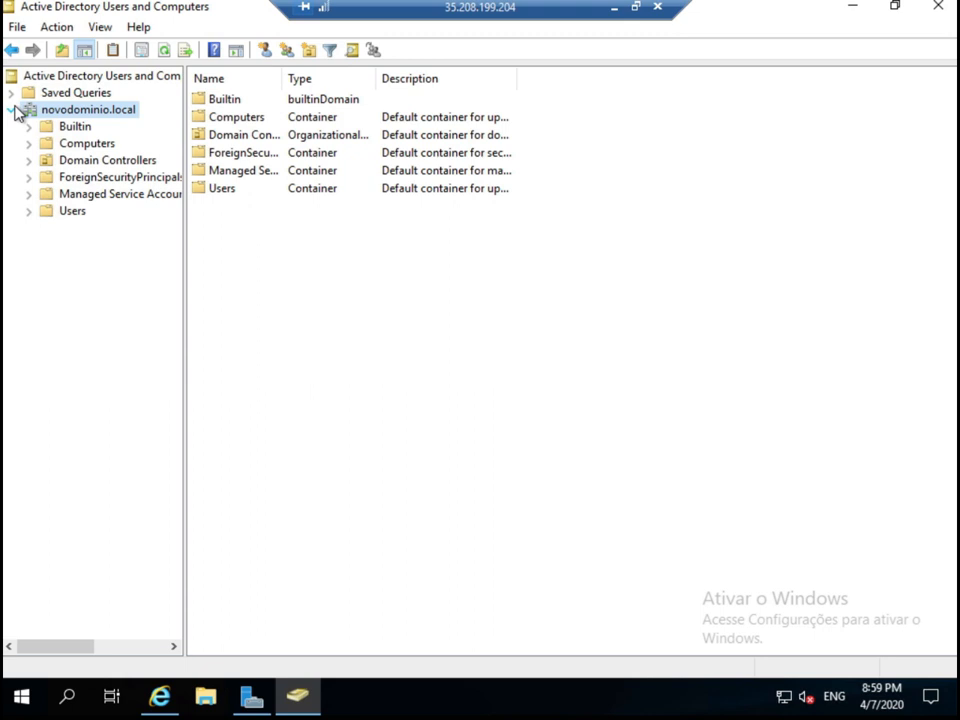
right_click(74, 107)
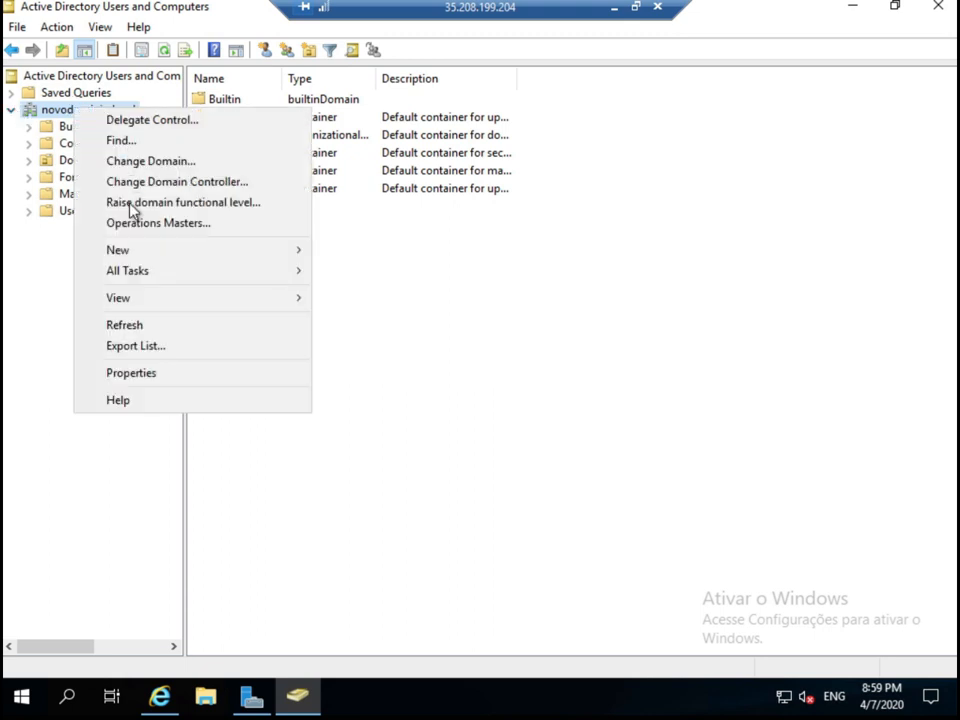
click(156, 376)
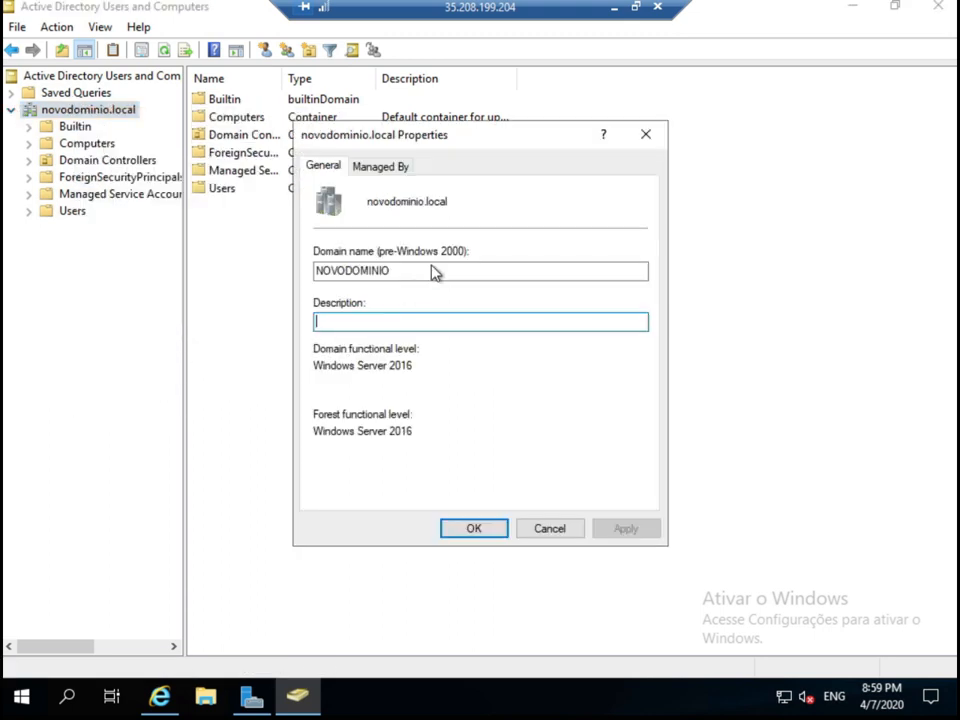
click(385, 166)
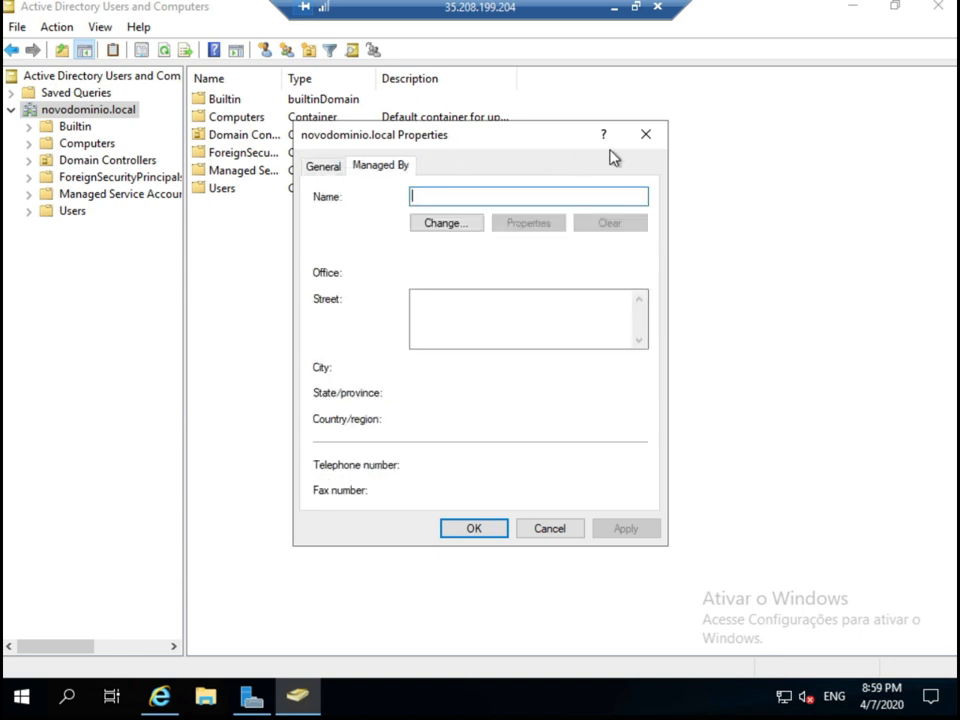
click(646, 136)
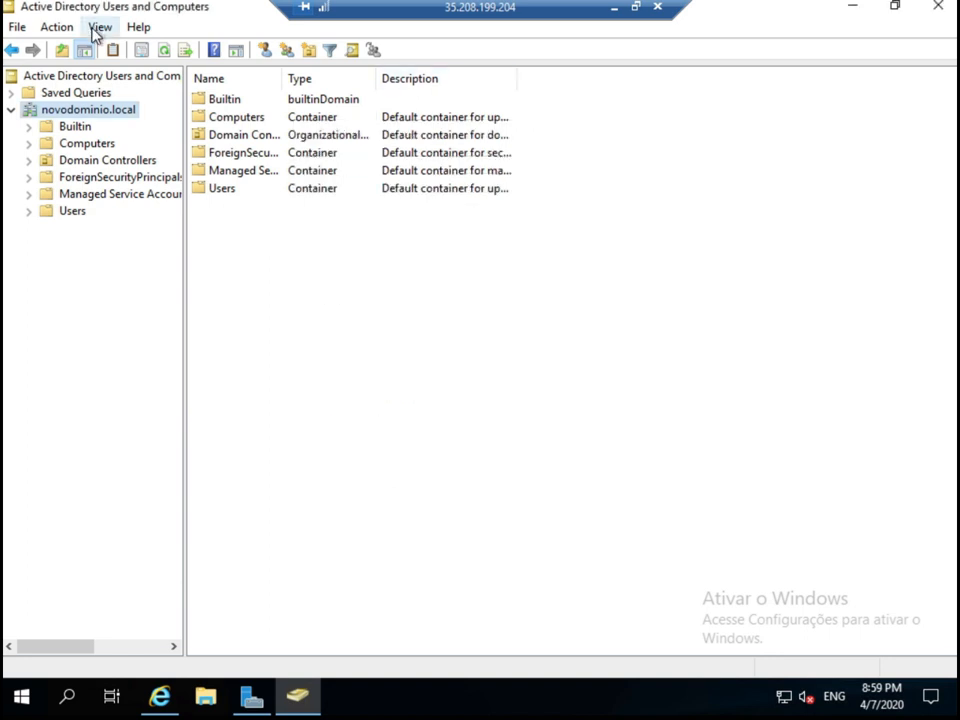
Enable Advanced Features and read the domain's distinguishedName, DC=novodominio,DC=local, in Attribute Editor.
click(100, 27)
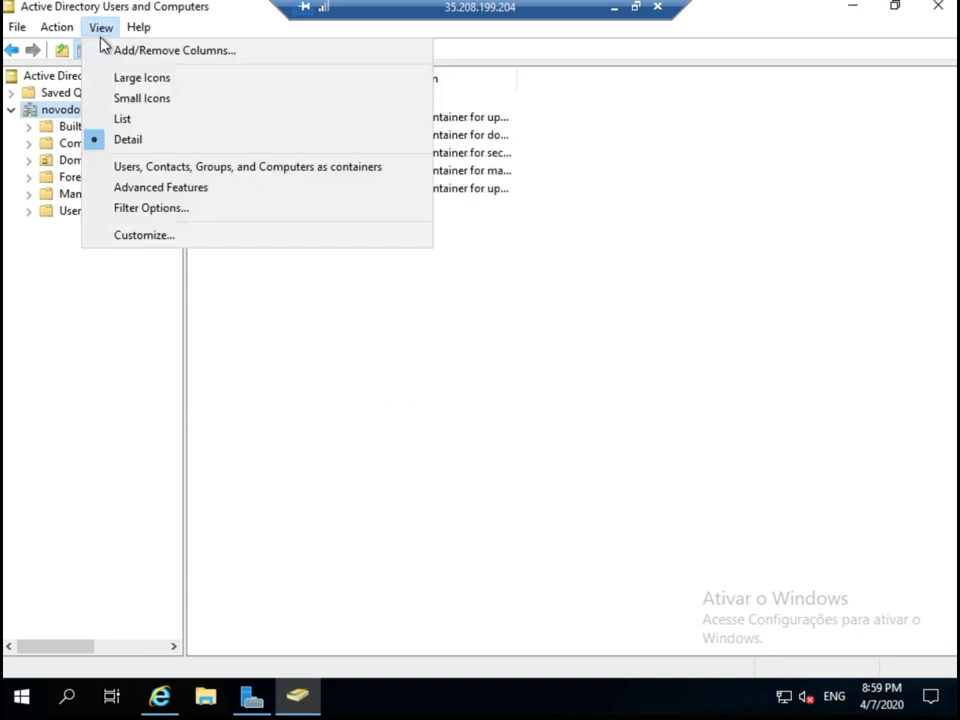
click(137, 193)
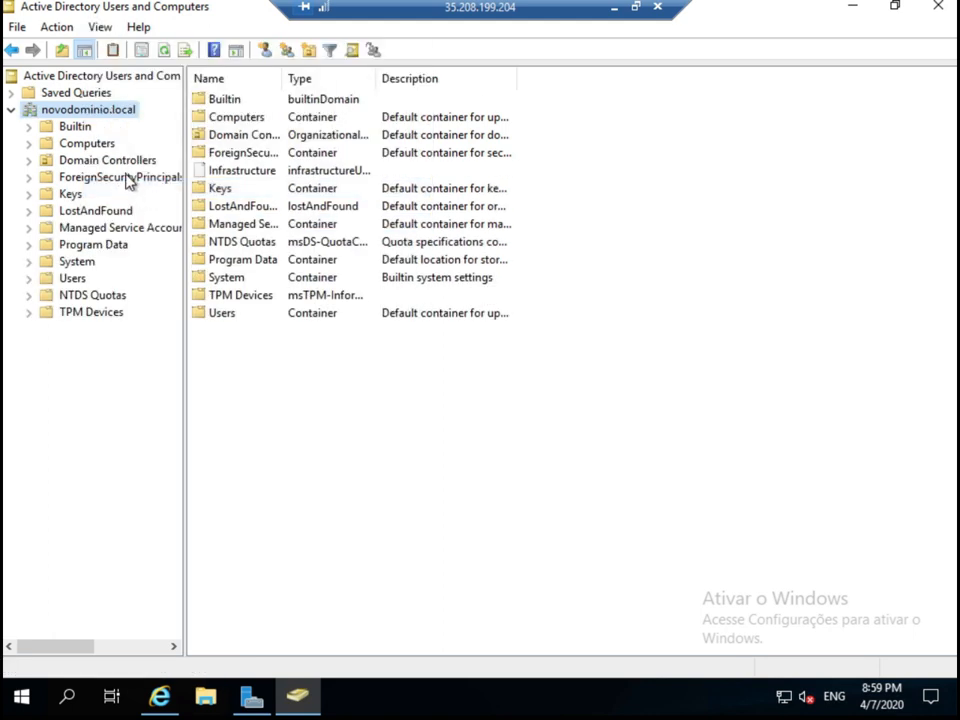
right_click(68, 112)
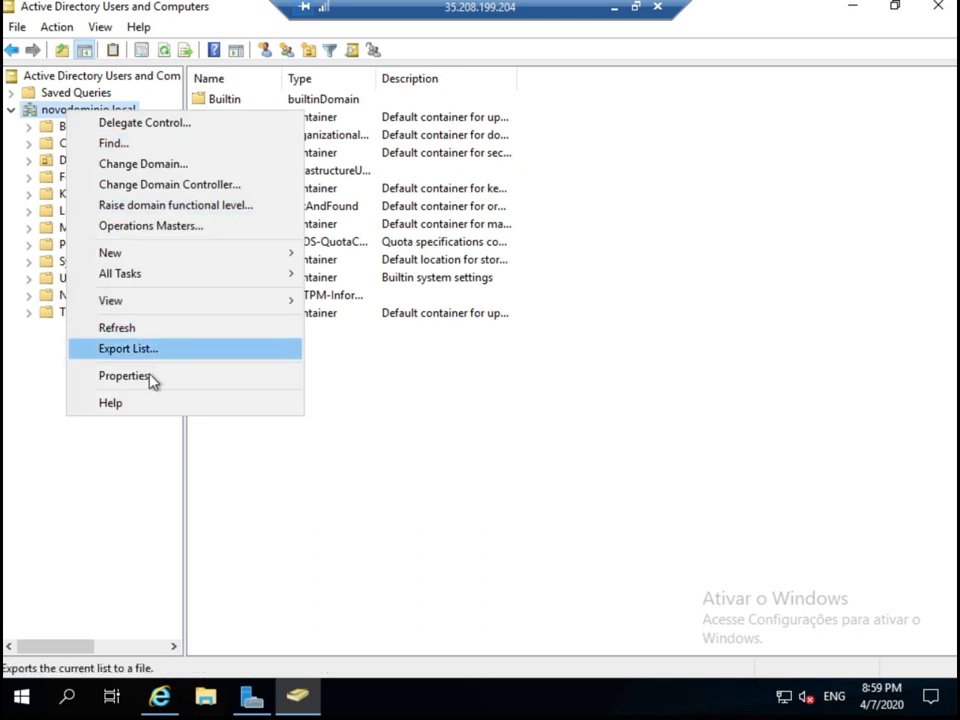
click(123, 376)
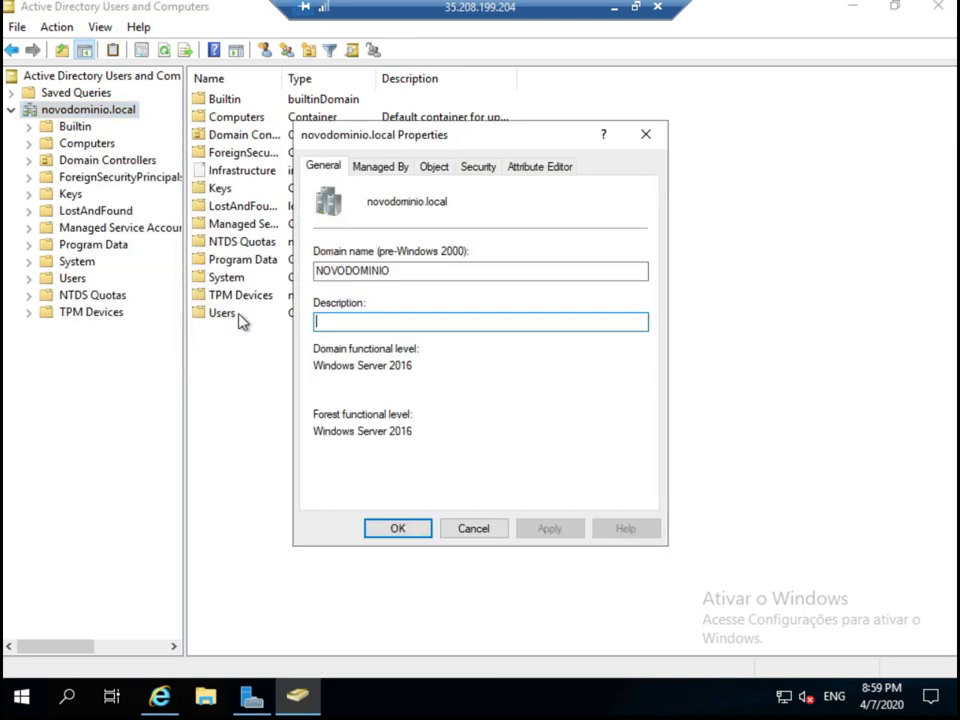
click(430, 170)
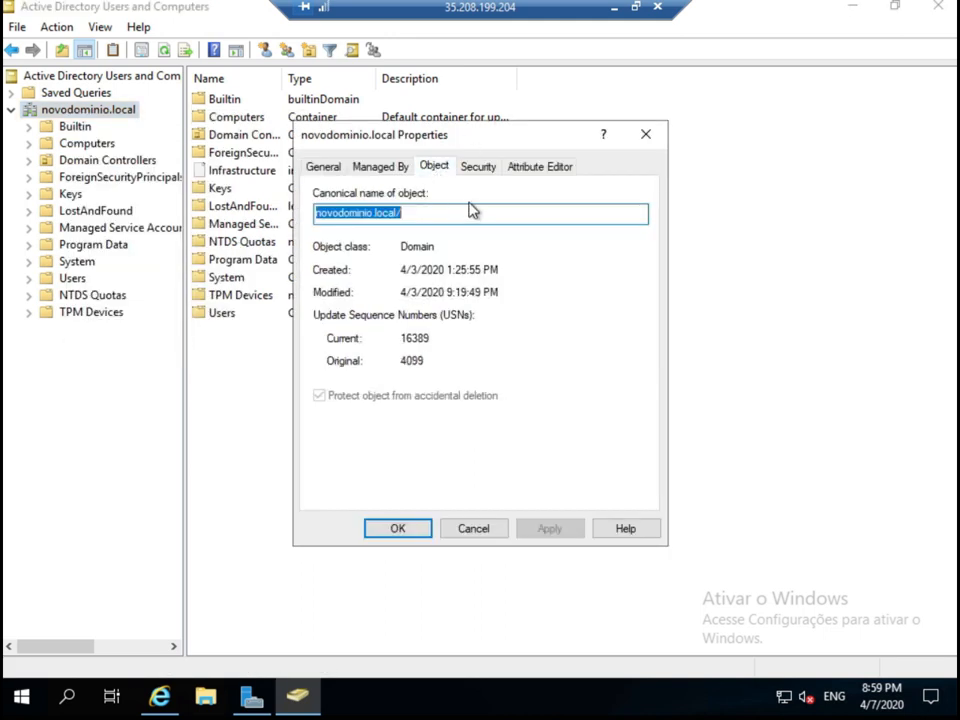
click(384, 170)
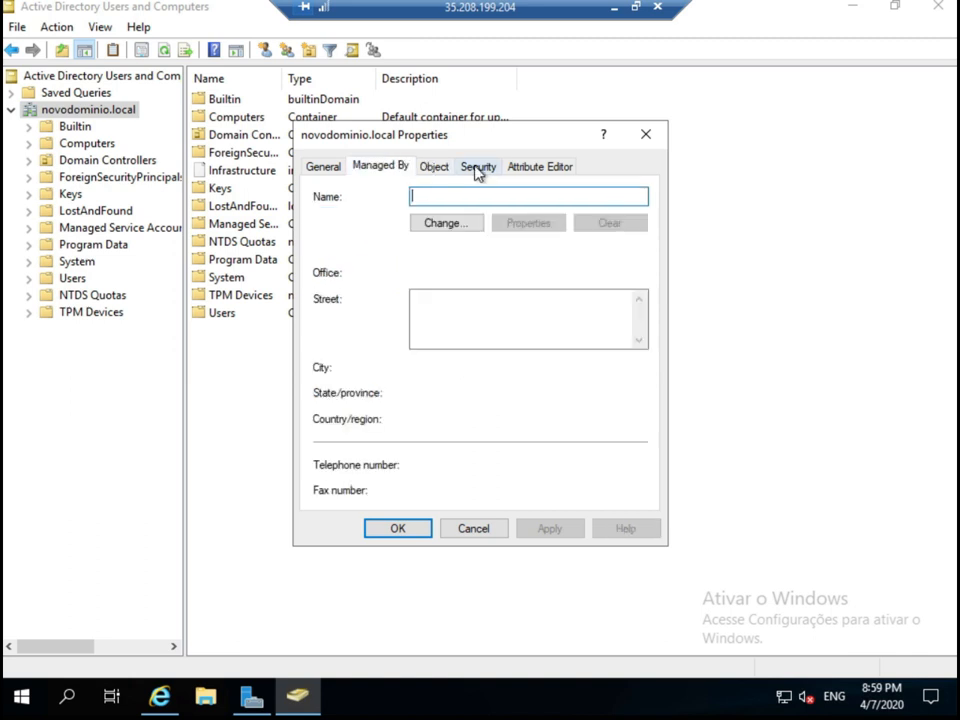
click(496, 168)
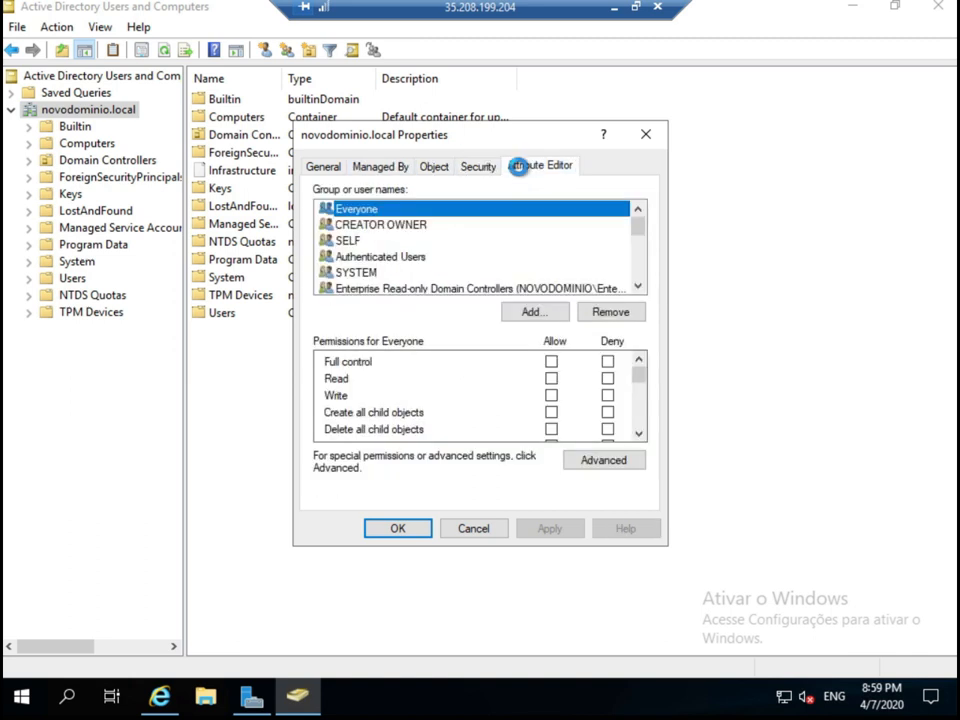
click(520, 168)
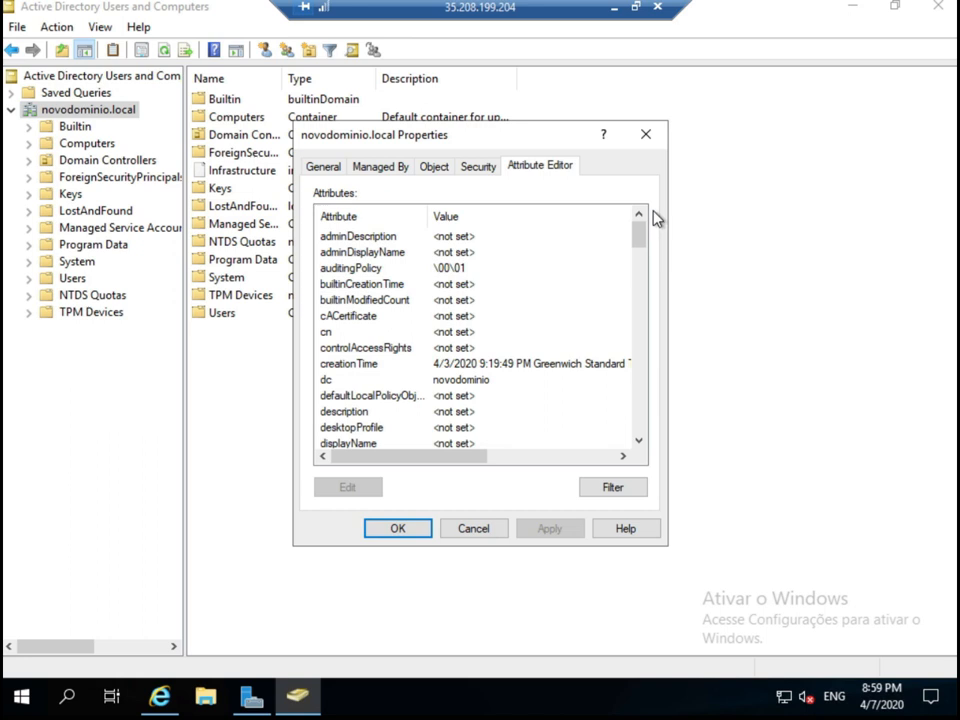
drag(645, 234, 648, 247)
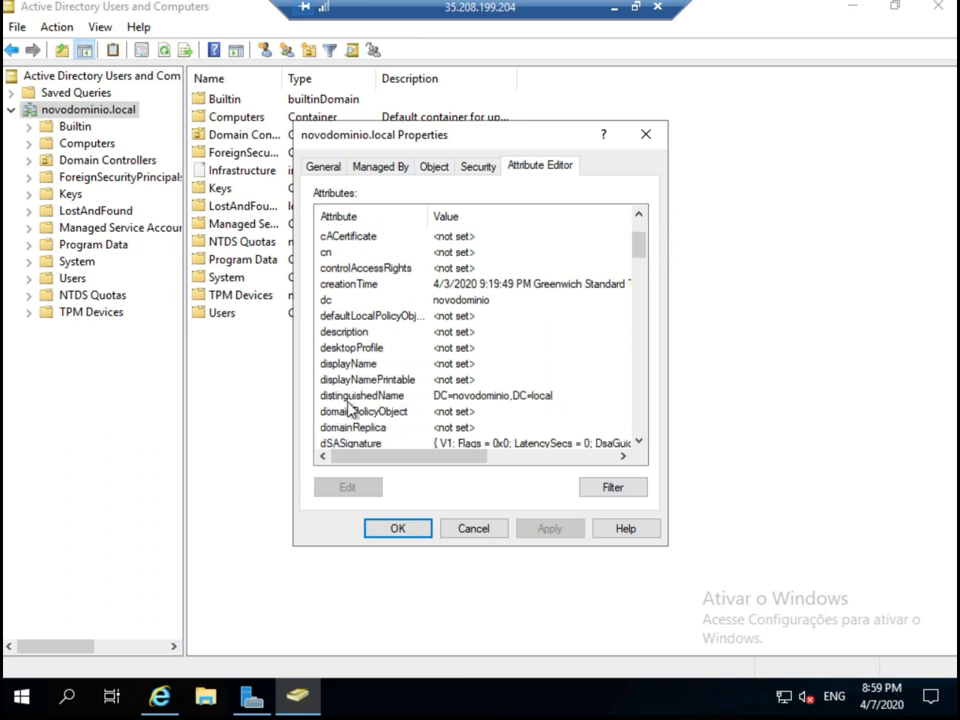
click(440, 398)
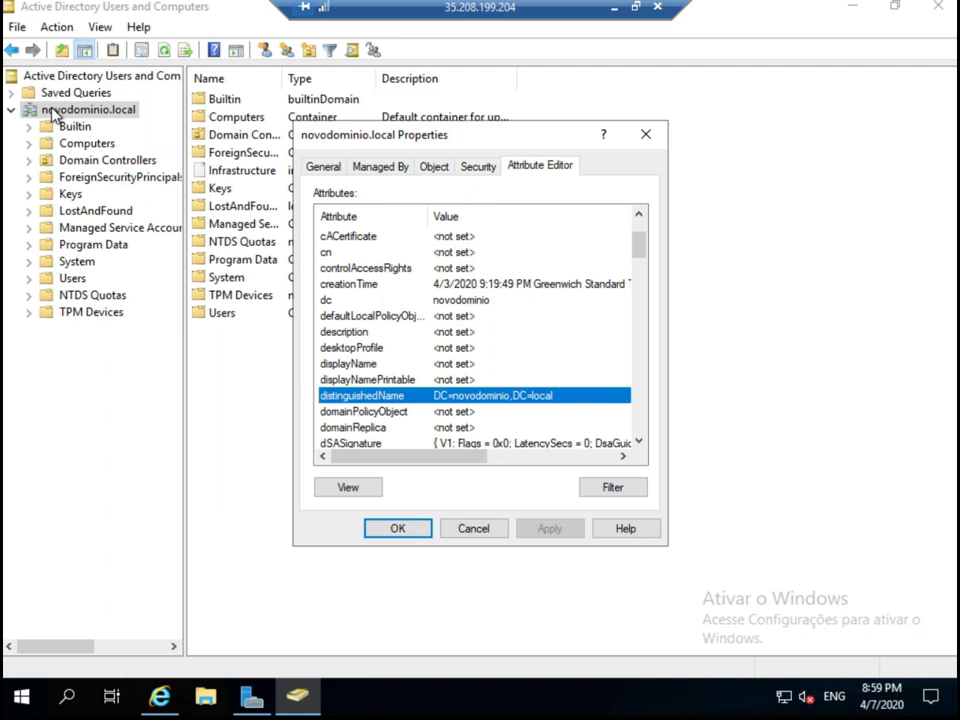
key(Escape)
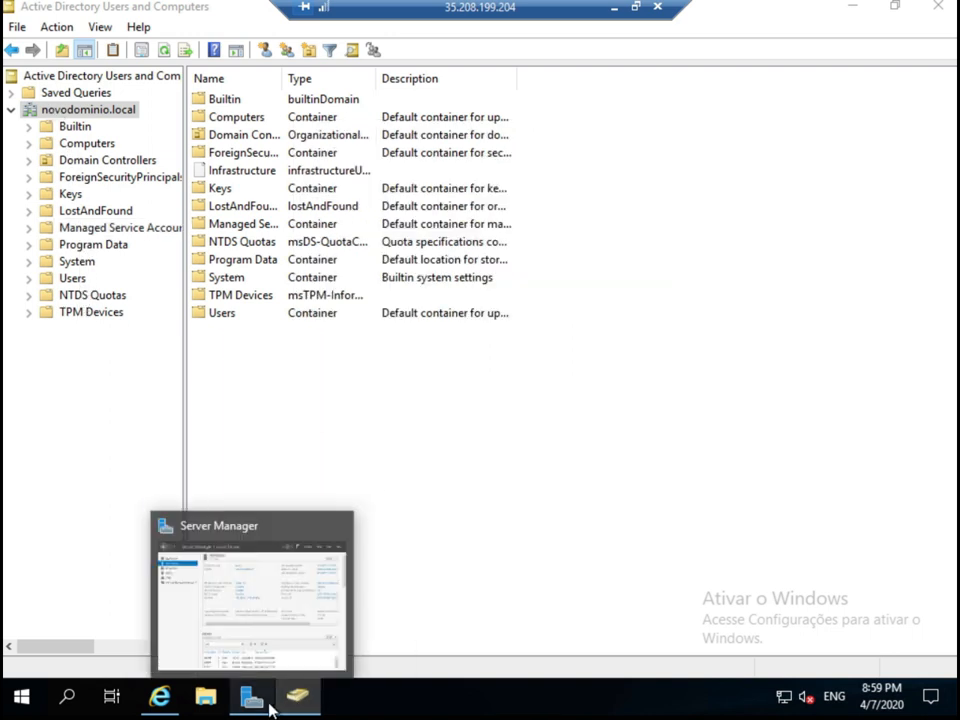
In pfSense, set Base DN to dc=novodominio,dc=local and disable anonymous binds.
click(160, 697)
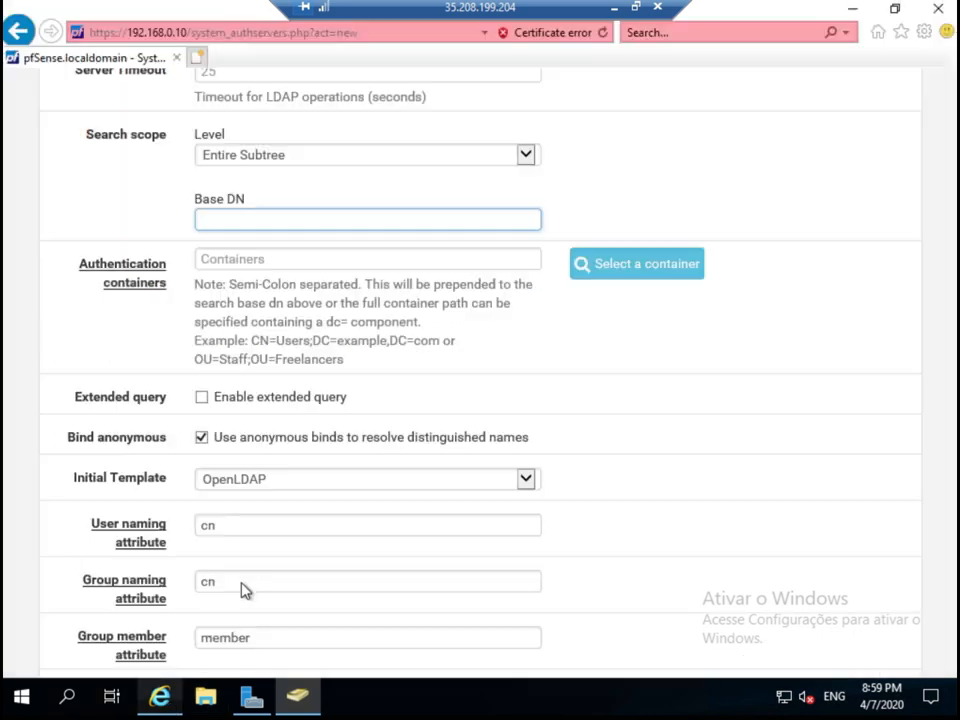
text(dc=)
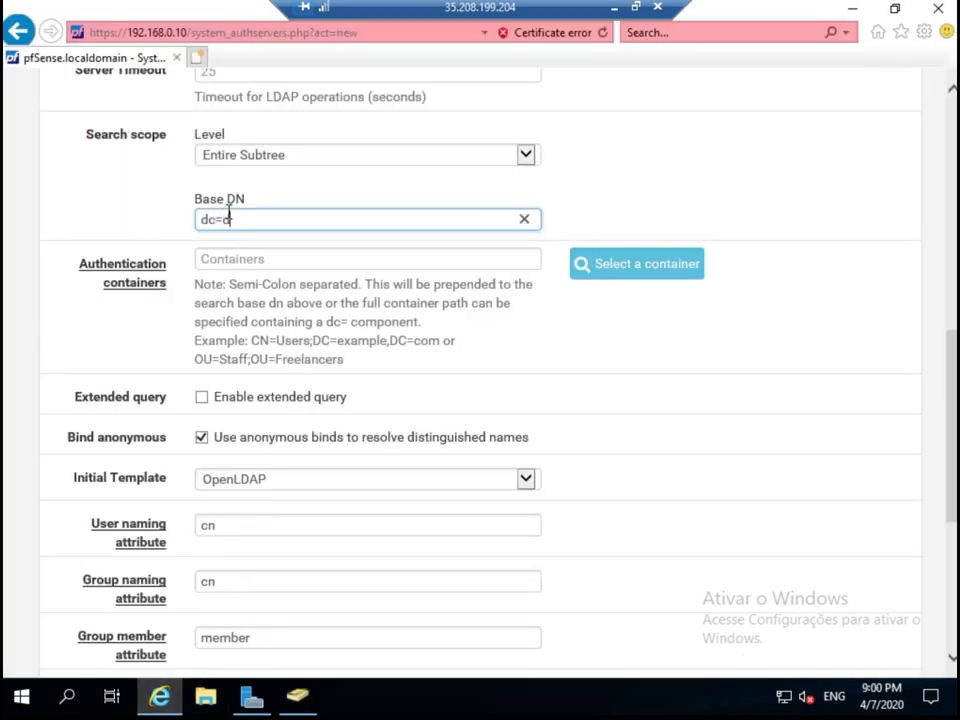
text(novodominio,d)
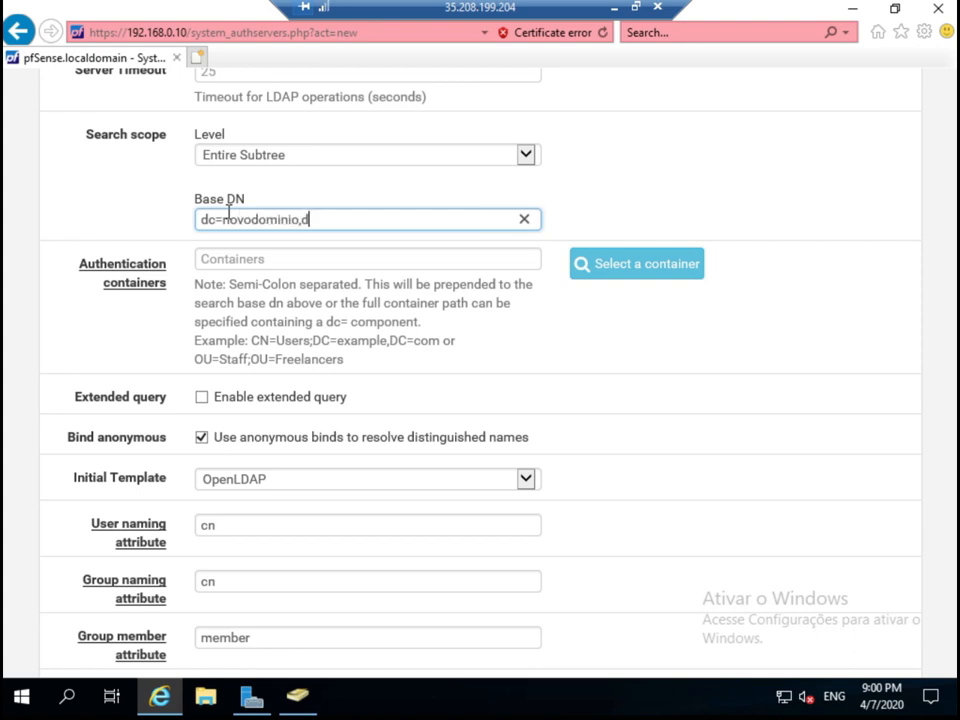
text(c=local)
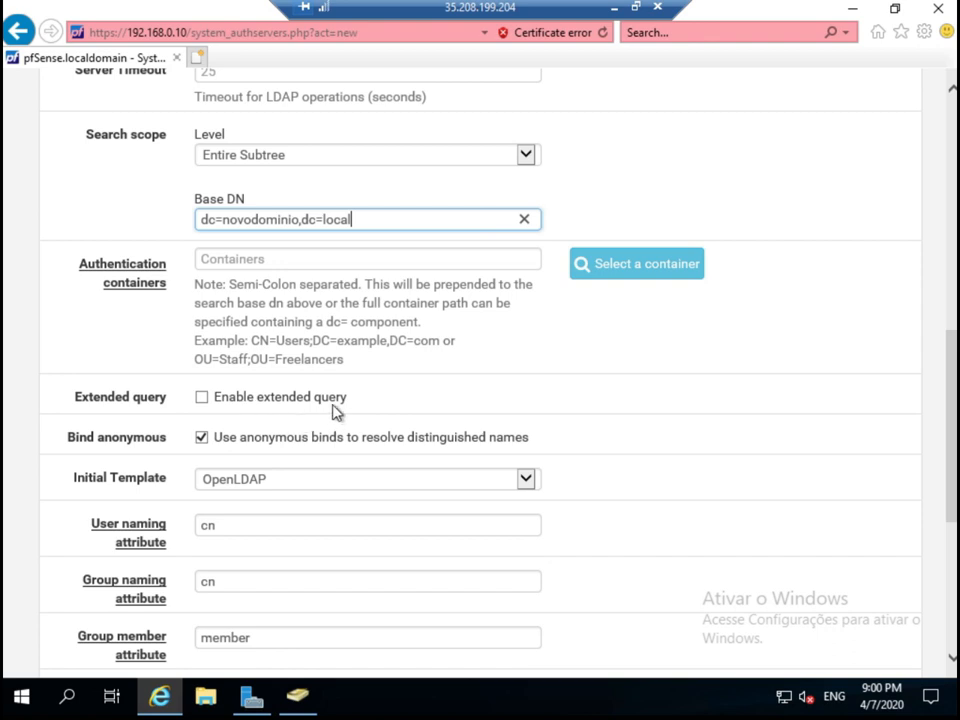
scroll(229, 357, down, 1)
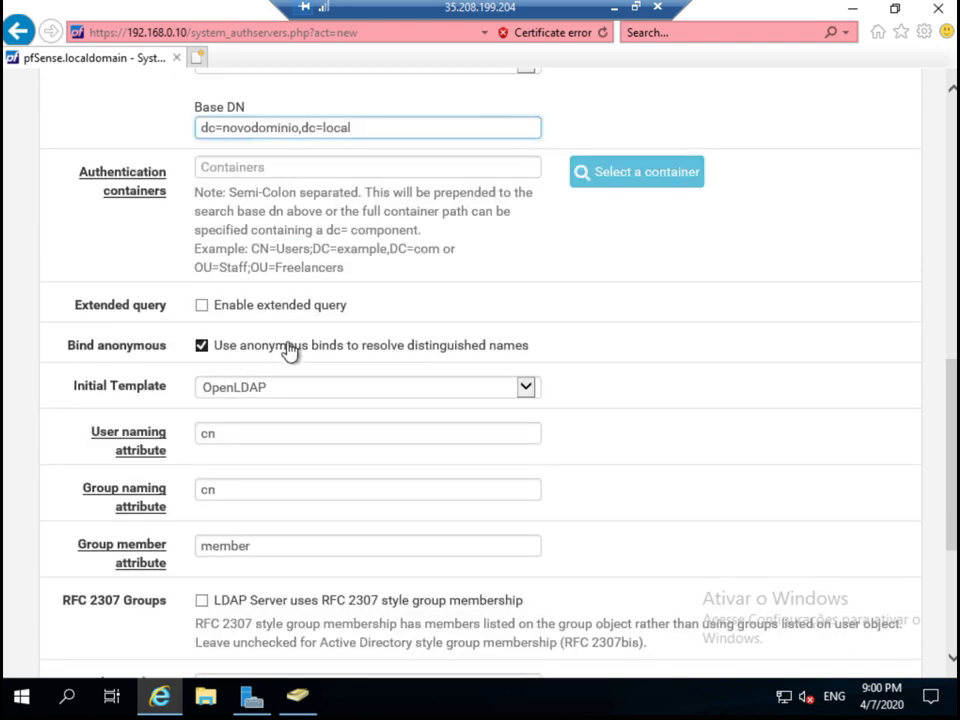
click(292, 349)
click(253, 381)
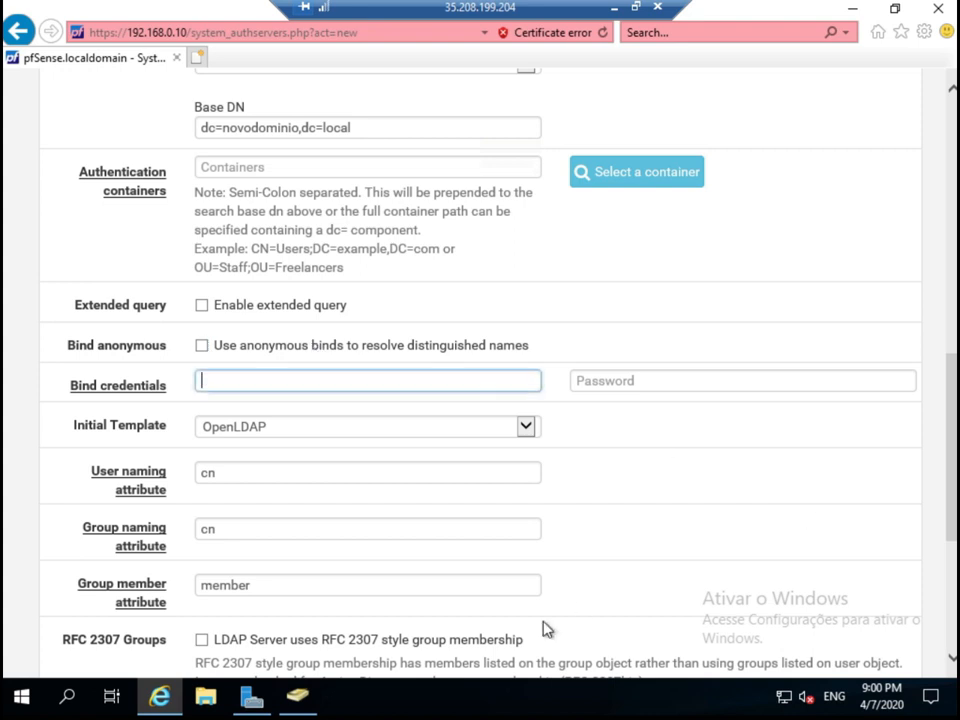
click(304, 699)
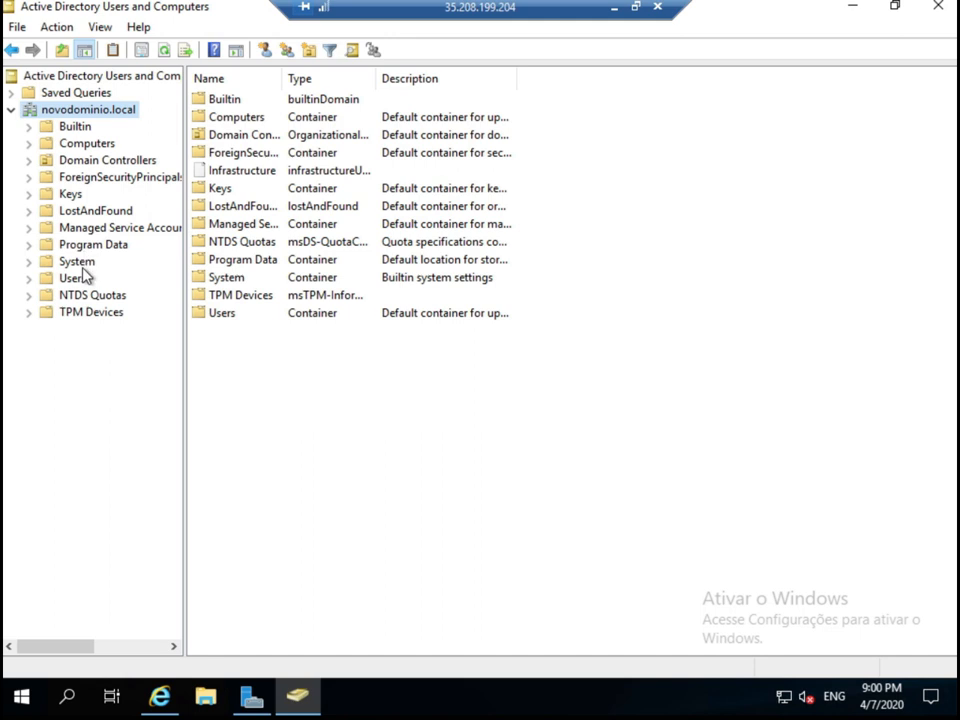
Add OU UsuarioVPN under novodominio.local without deletion protection, then select it.
right_click(78, 113)
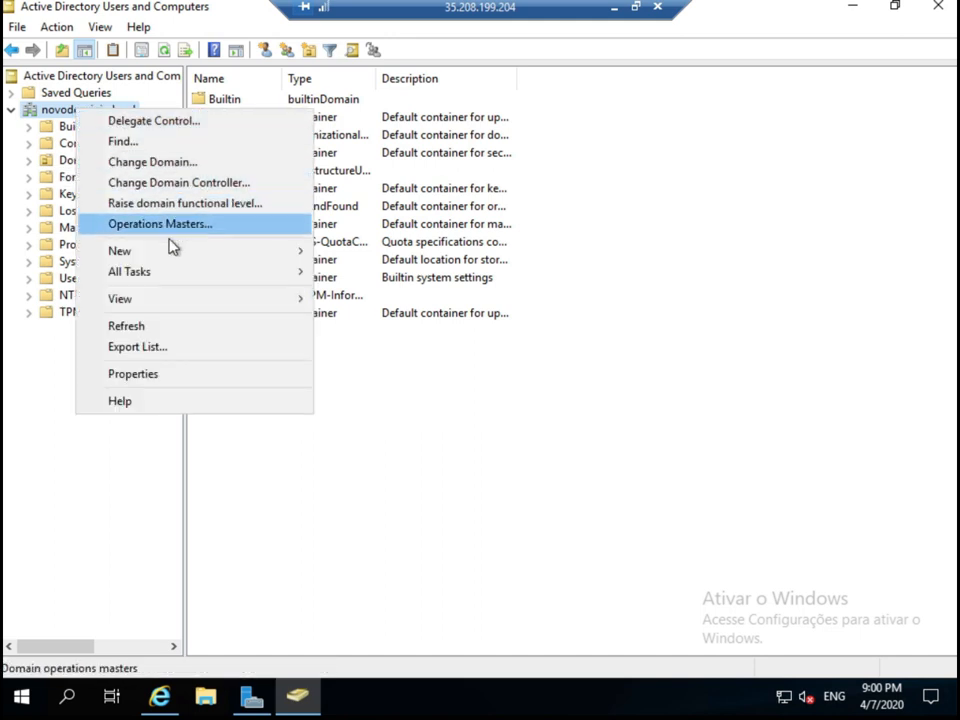
mouse_move(176, 255)
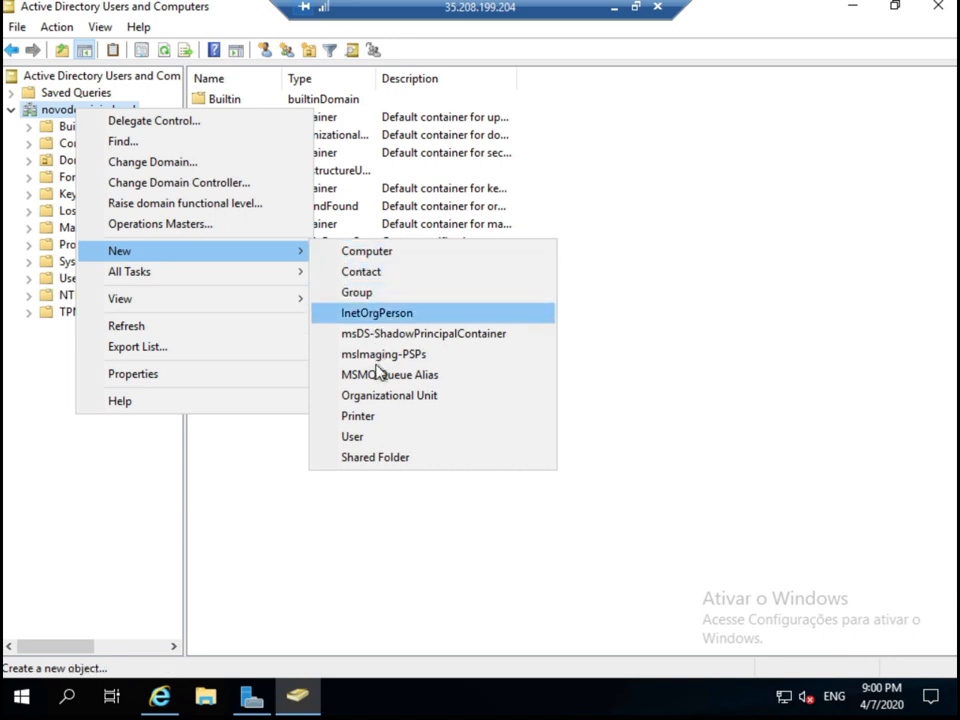
click(370, 403)
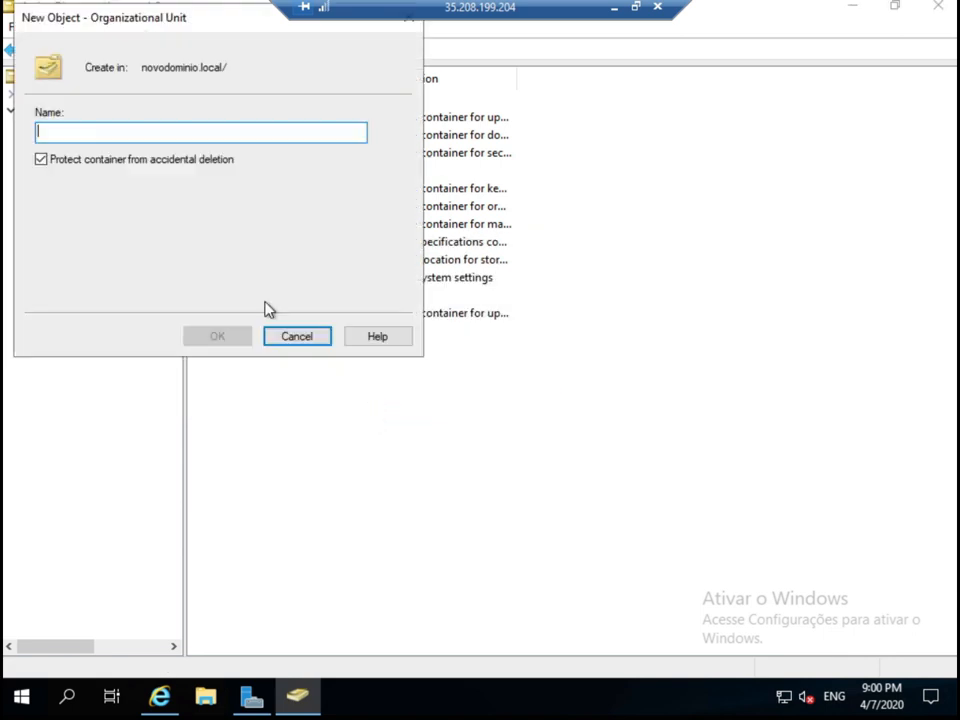
click(212, 164)
text(UsuarioVPN)
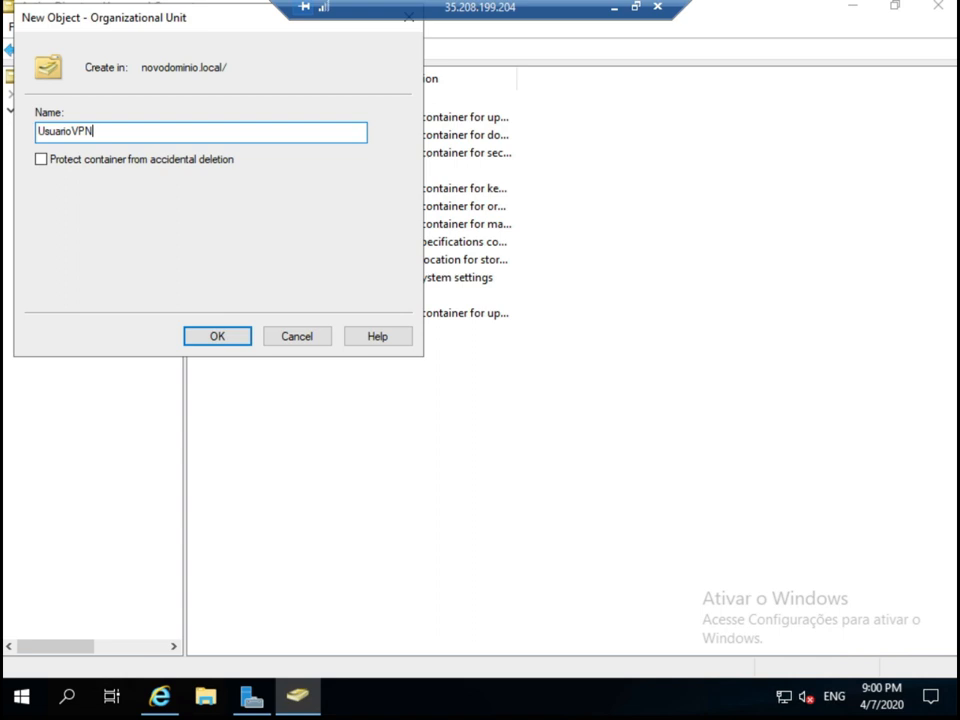
click(238, 340)
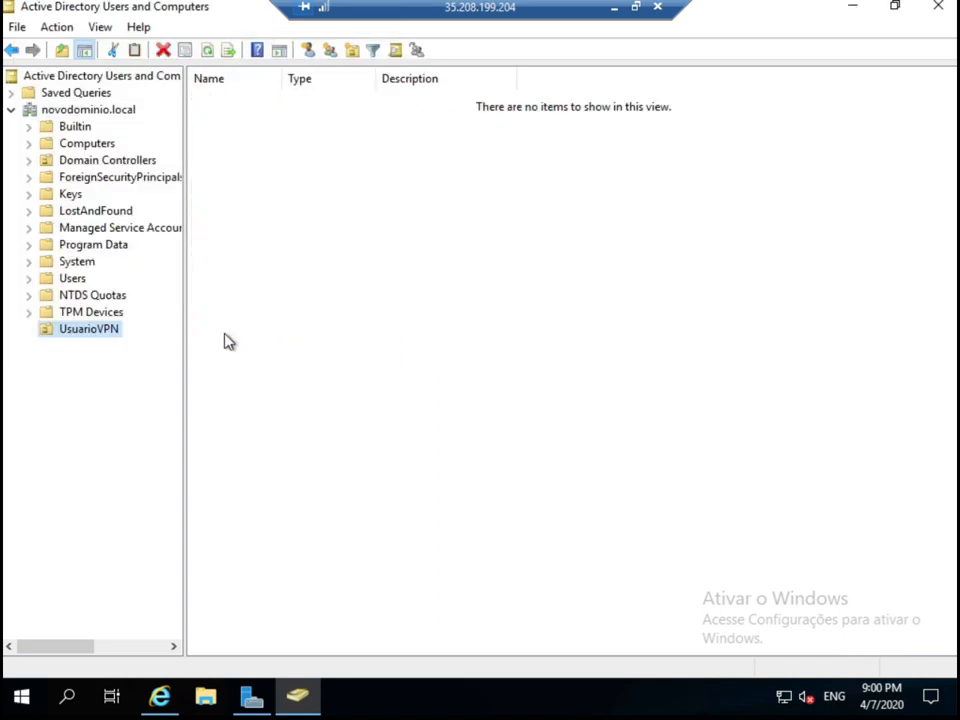
click(78, 332)
click(262, 327)
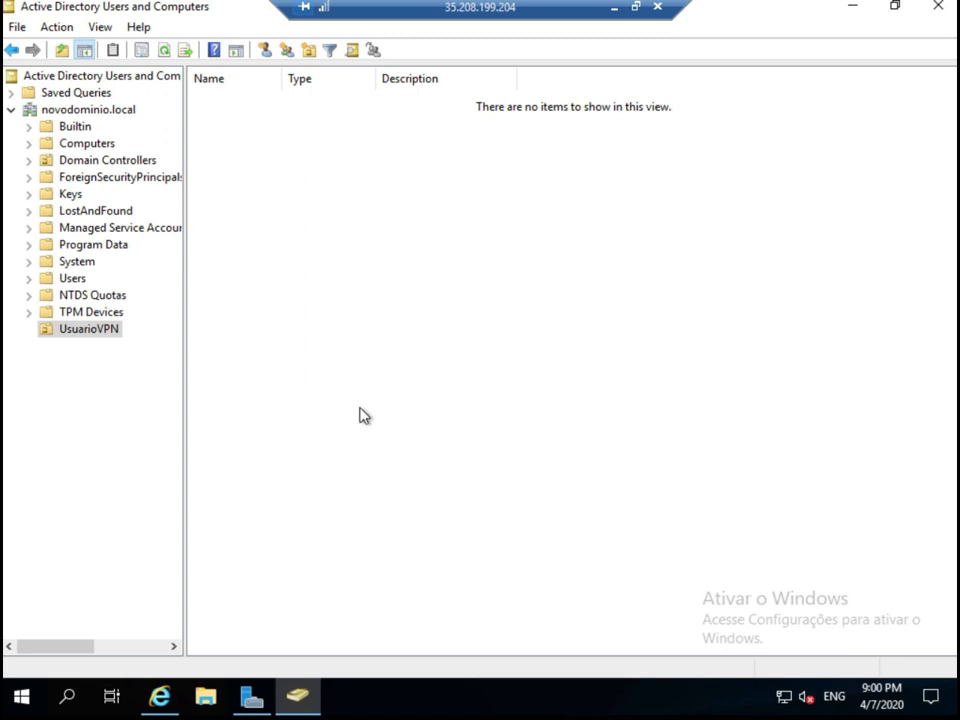
Create a new user in UsuarioVPN named vpnautenticador with logon name vpnautenticador.
right_click(356, 403)
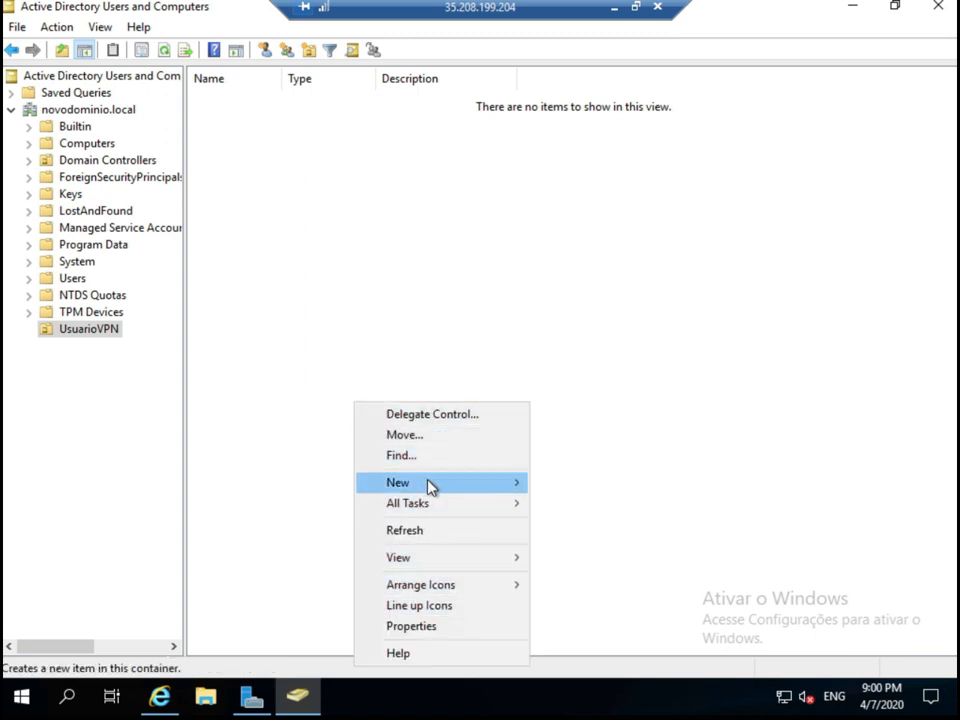
mouse_move(429, 486)
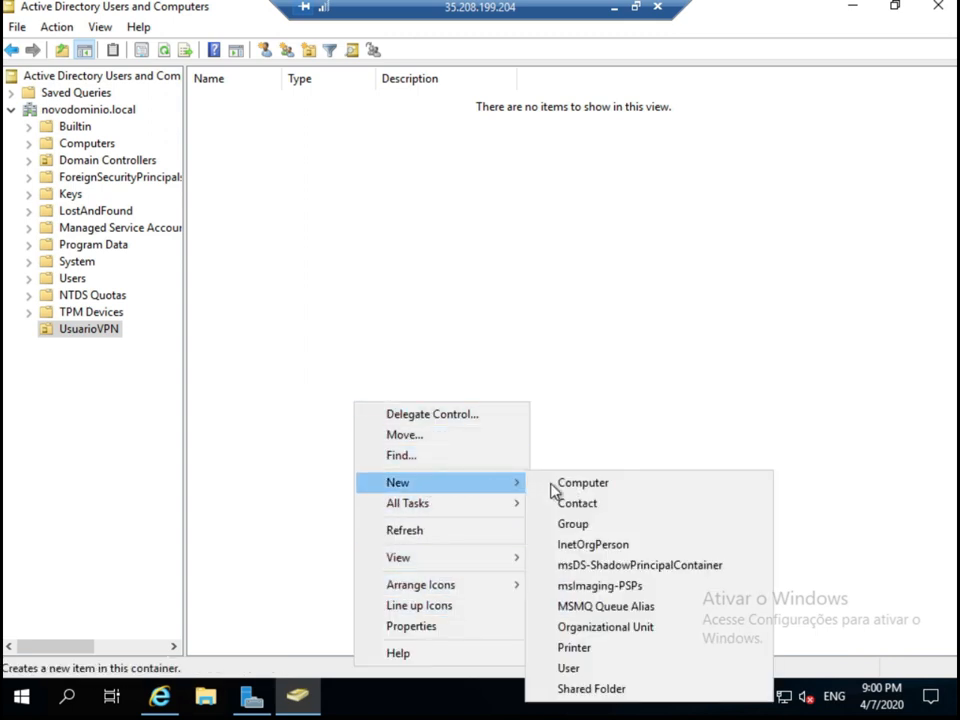
click(586, 669)
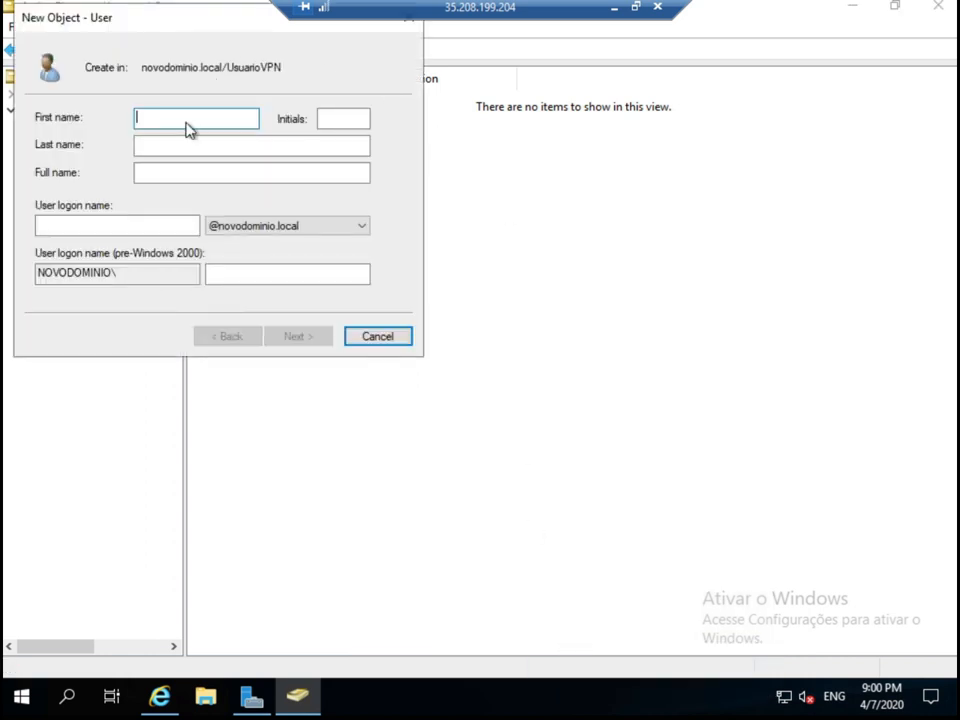
text(vpnautentic)
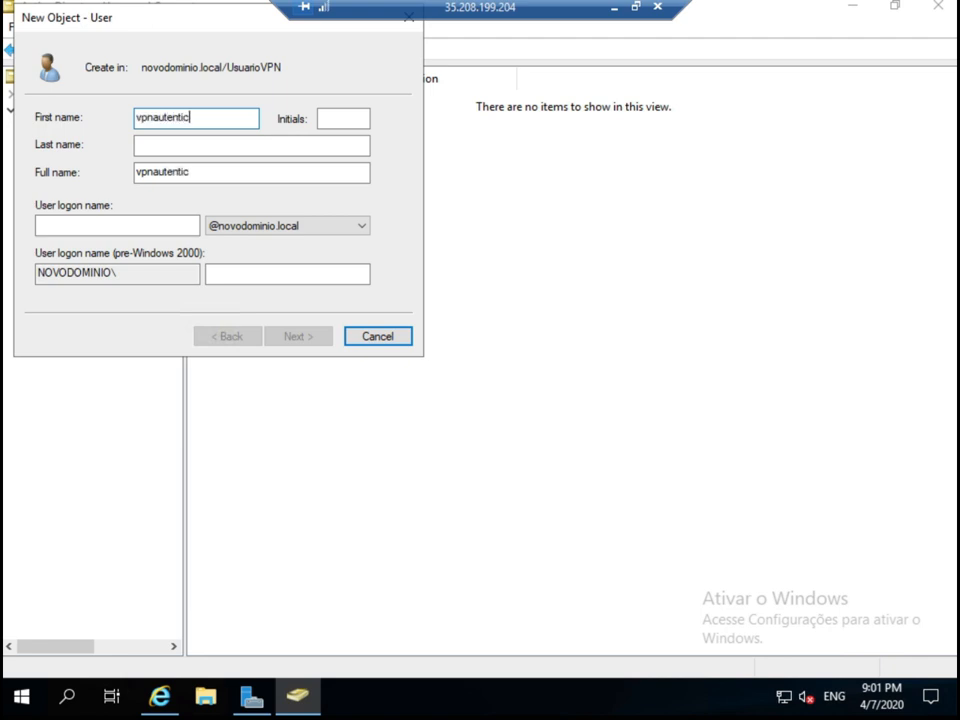
text(ador)
click(85, 224)
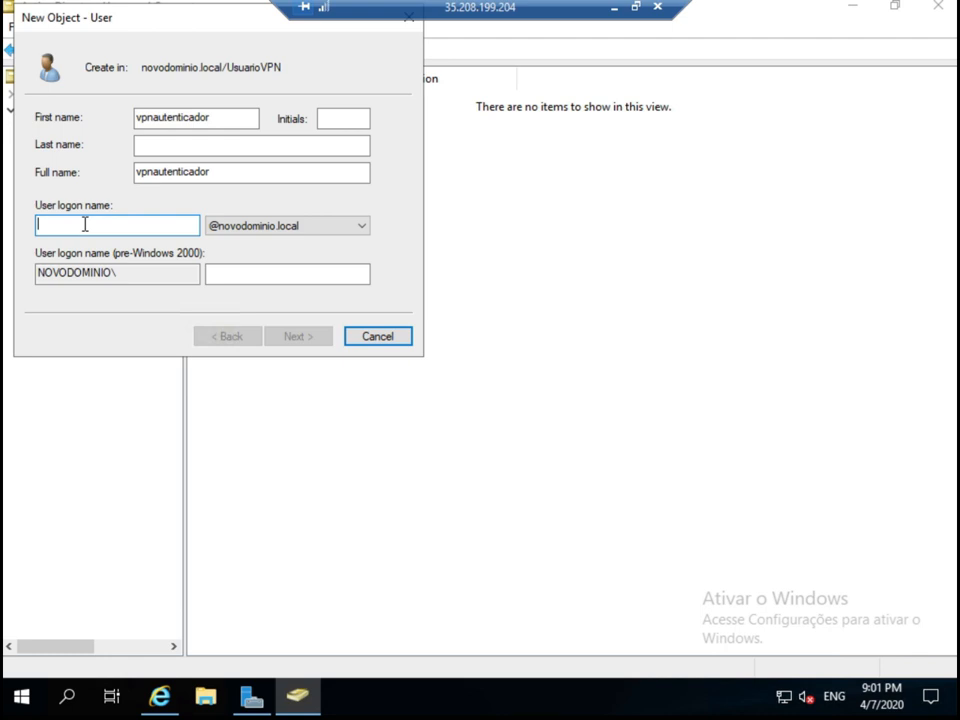
text(vpnautenticador)
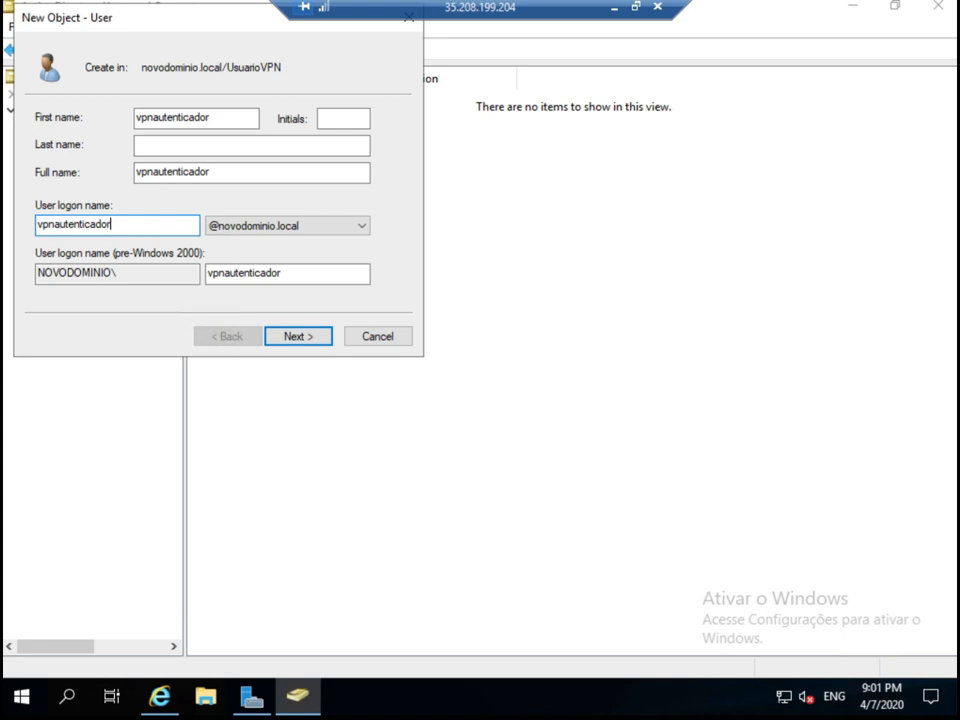
click(301, 340)
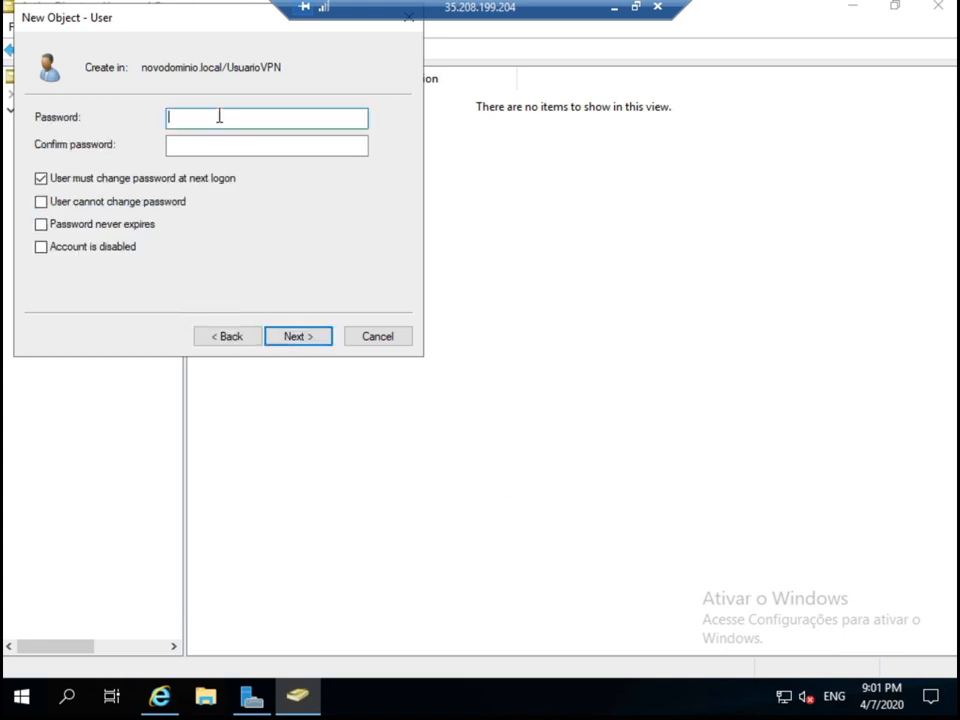
Give the account a password that never expires and cannot be changed, then finish creation.
text(•••••••••)
key(Tab)
text(•••••••••)
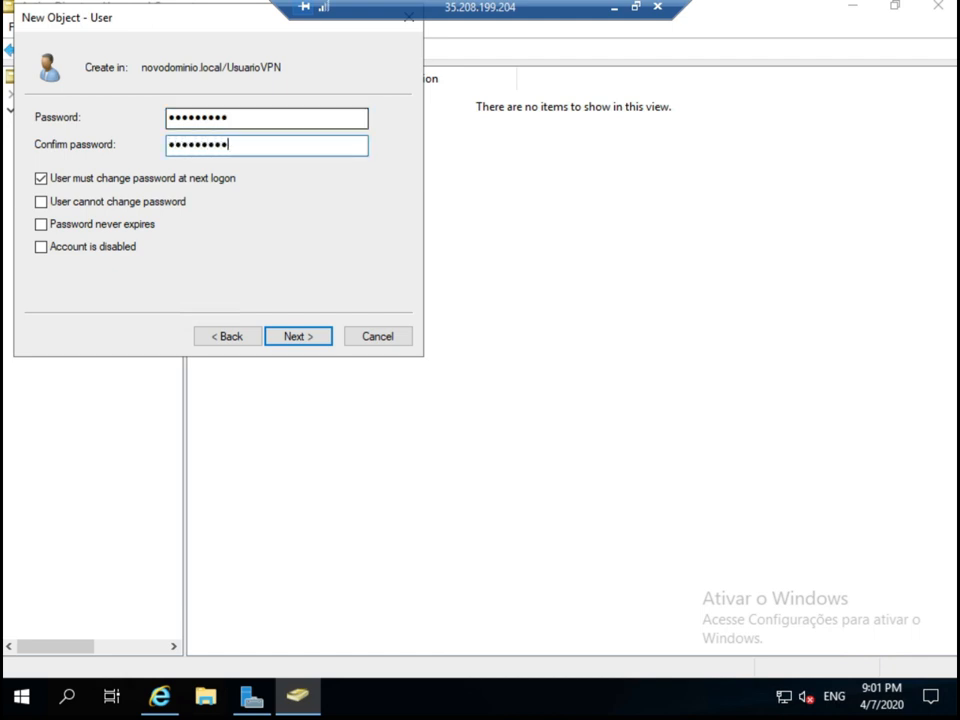
click(78, 182)
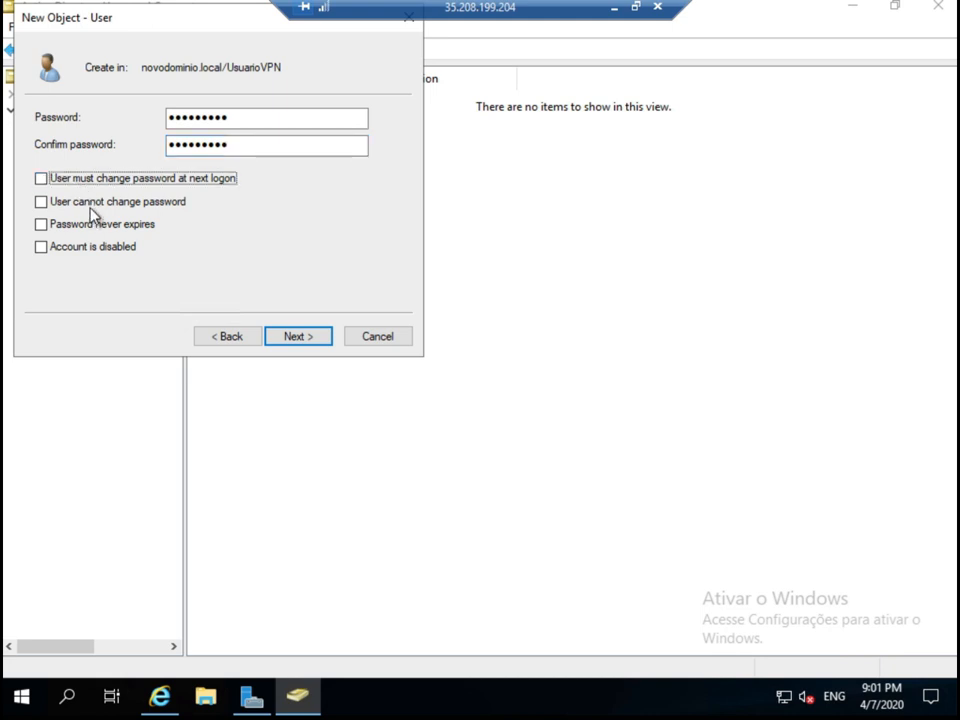
click(148, 204)
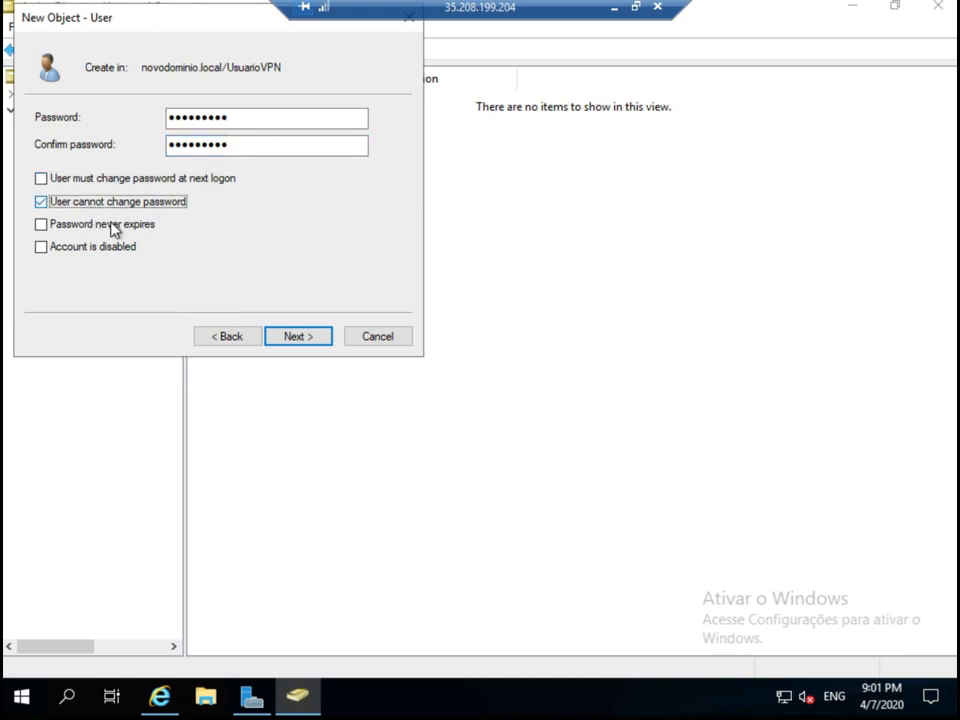
click(147, 228)
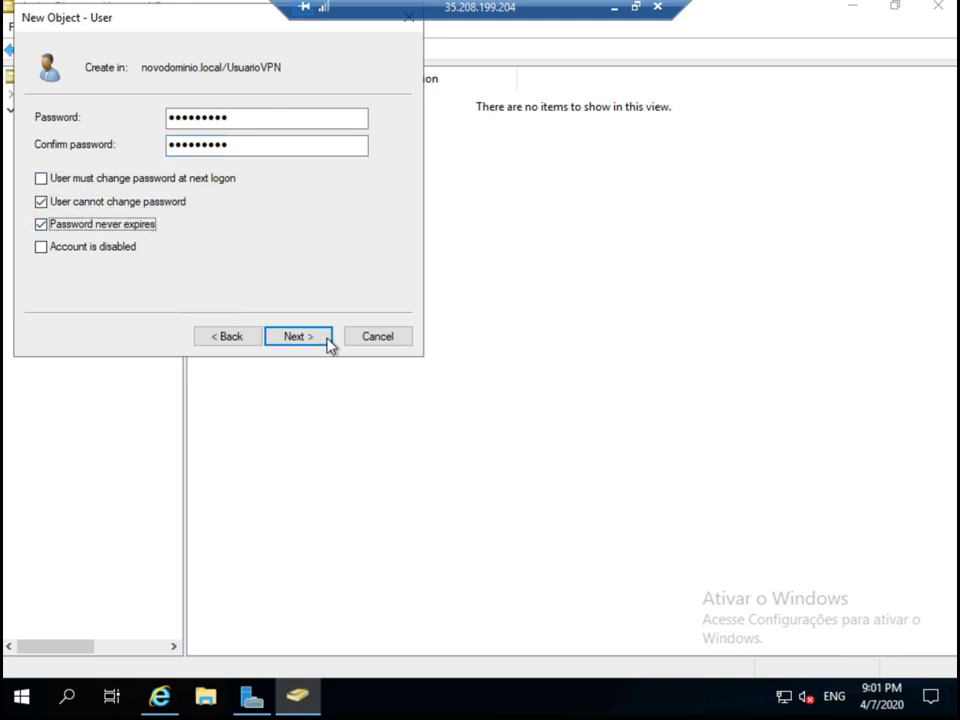
click(297, 338)
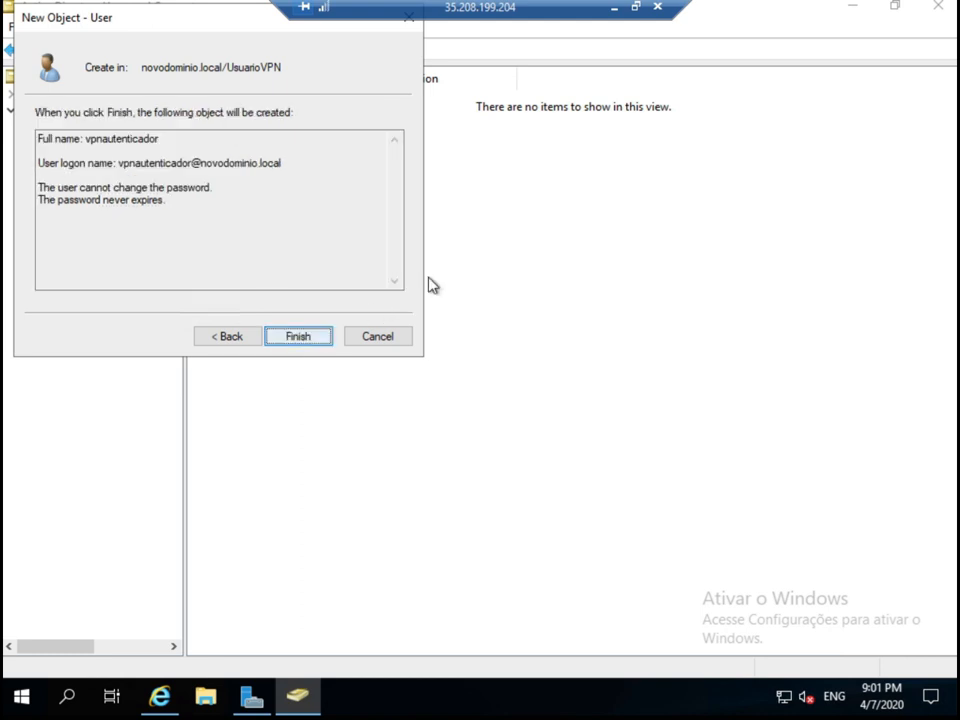
click(302, 338)
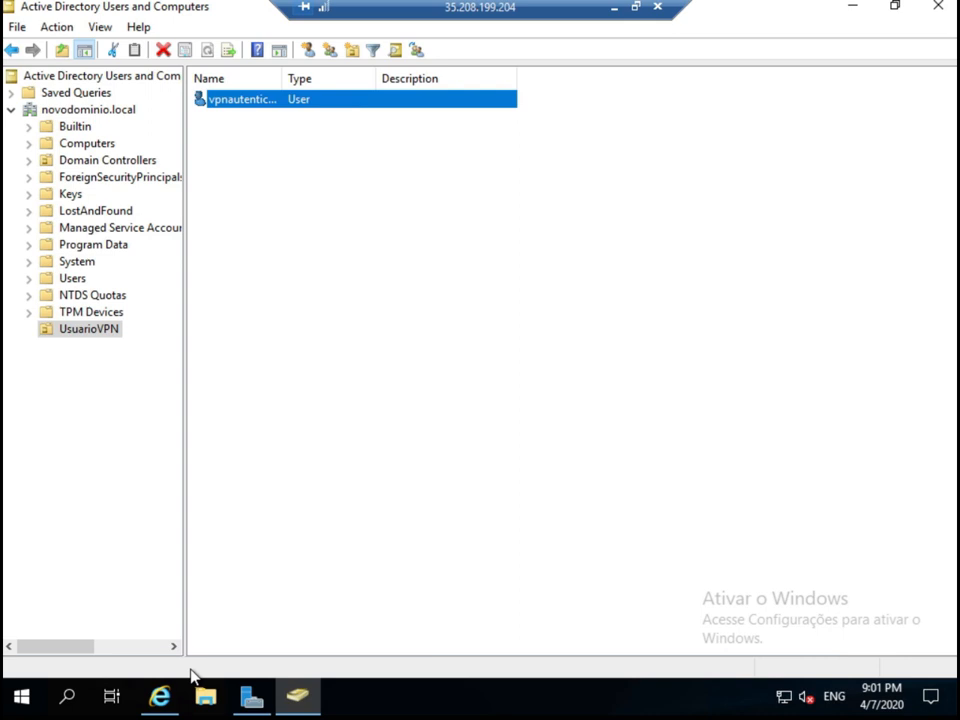
Set LDAP bind credentials novodominio\vpnautenticador with its password, and paste the base DN into Authentication containers.
mouse_move(167, 690)
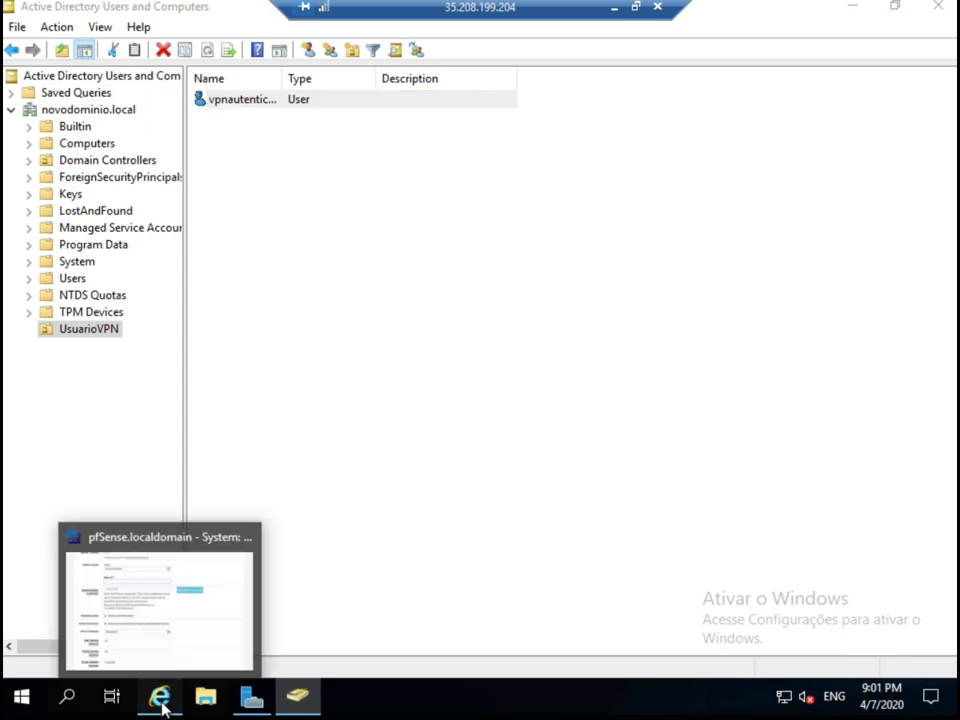
click(162, 694)
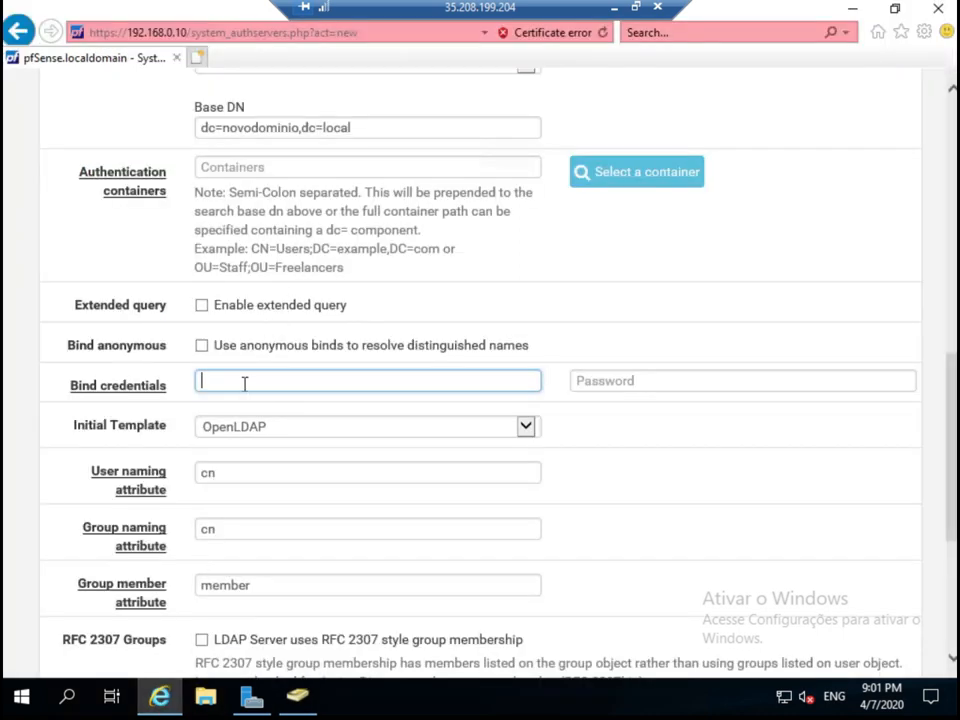
text(novodomin)
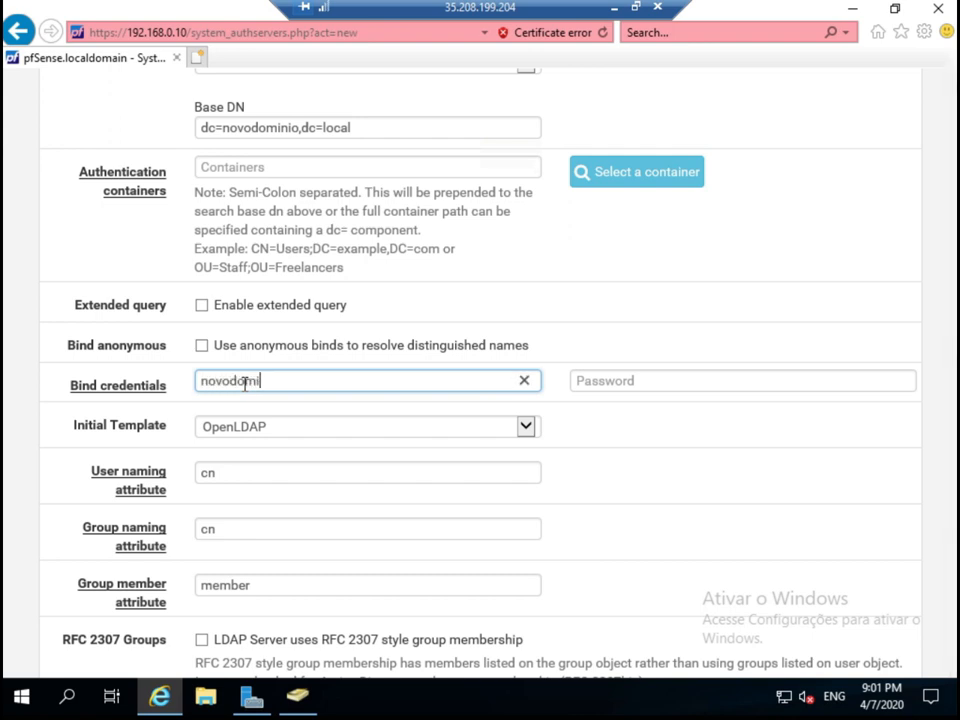
key(BackSpace)
key(BackSpace)
text(inio\)
text(vpnautenticador)
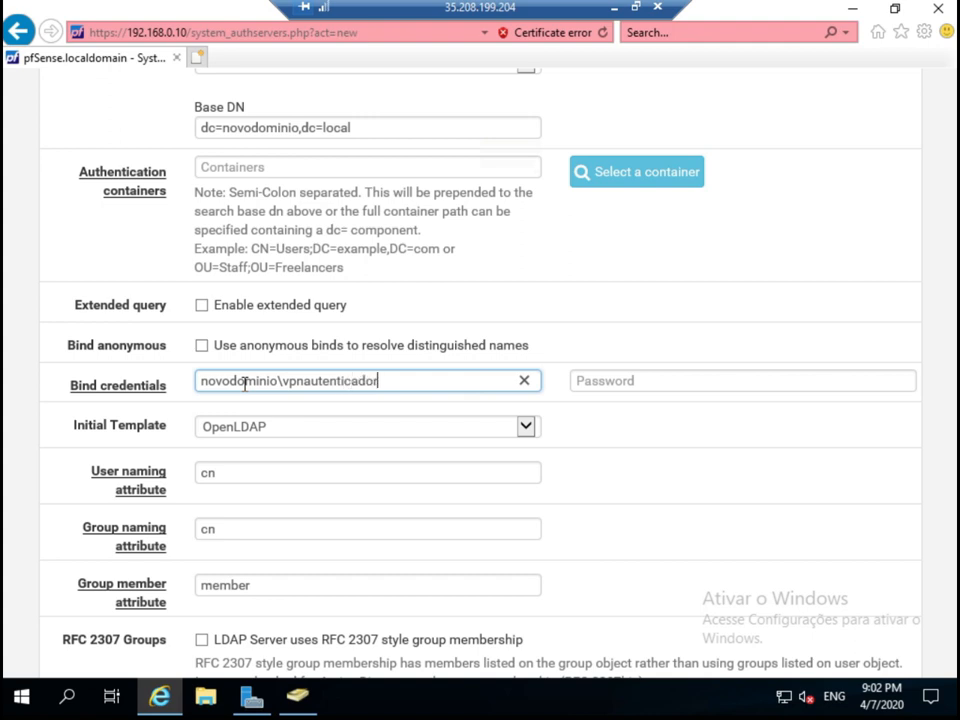
key(Tab)
text(********)
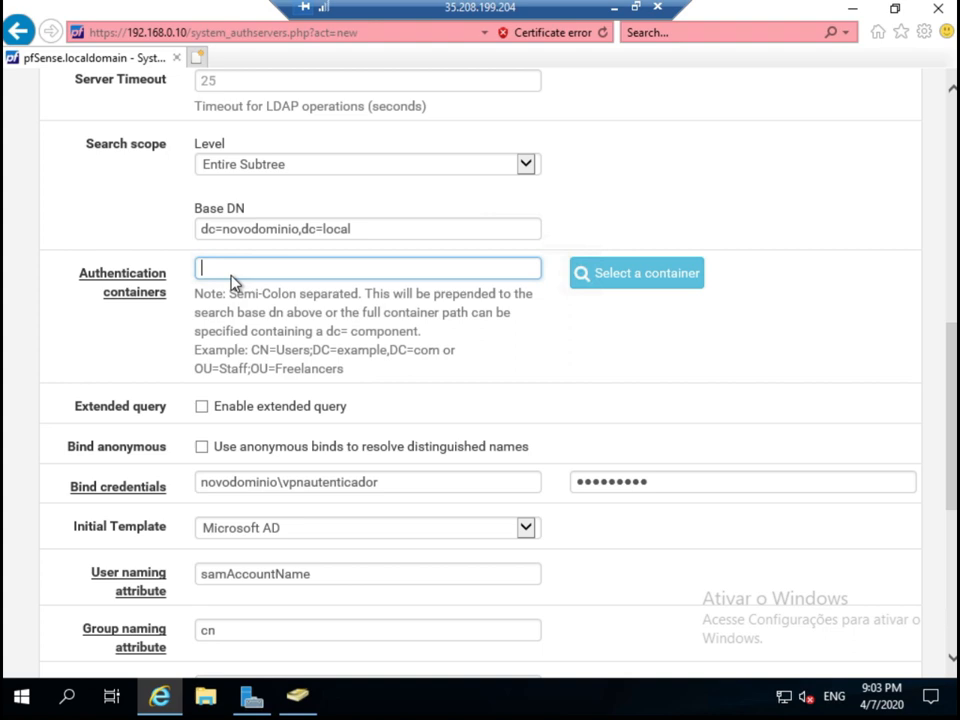
text(dc=novodominio,dc=local)
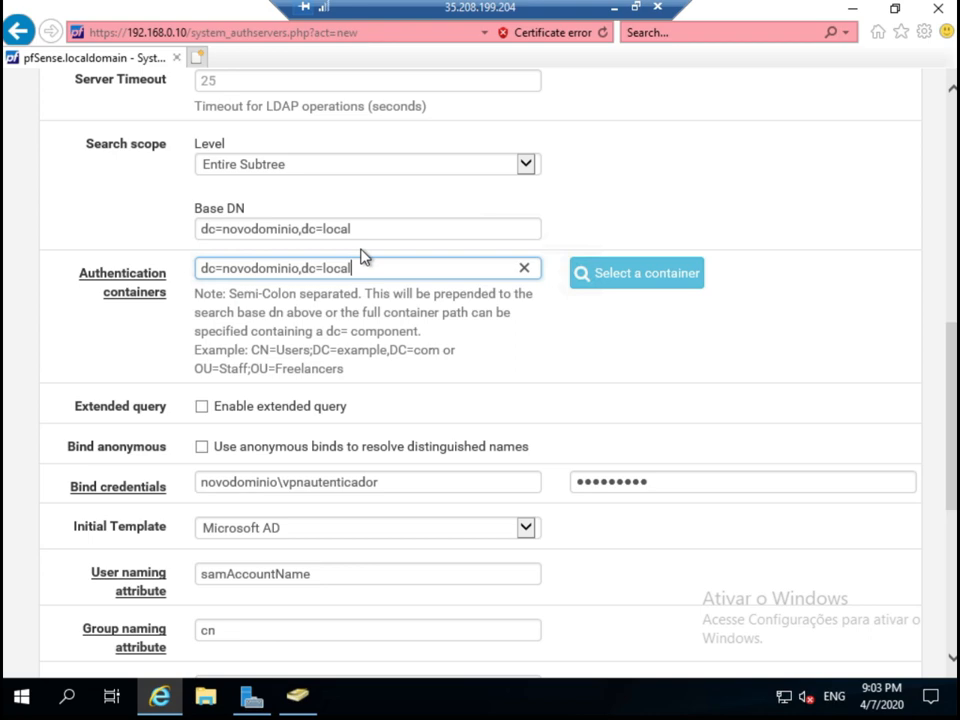
click(633, 281)
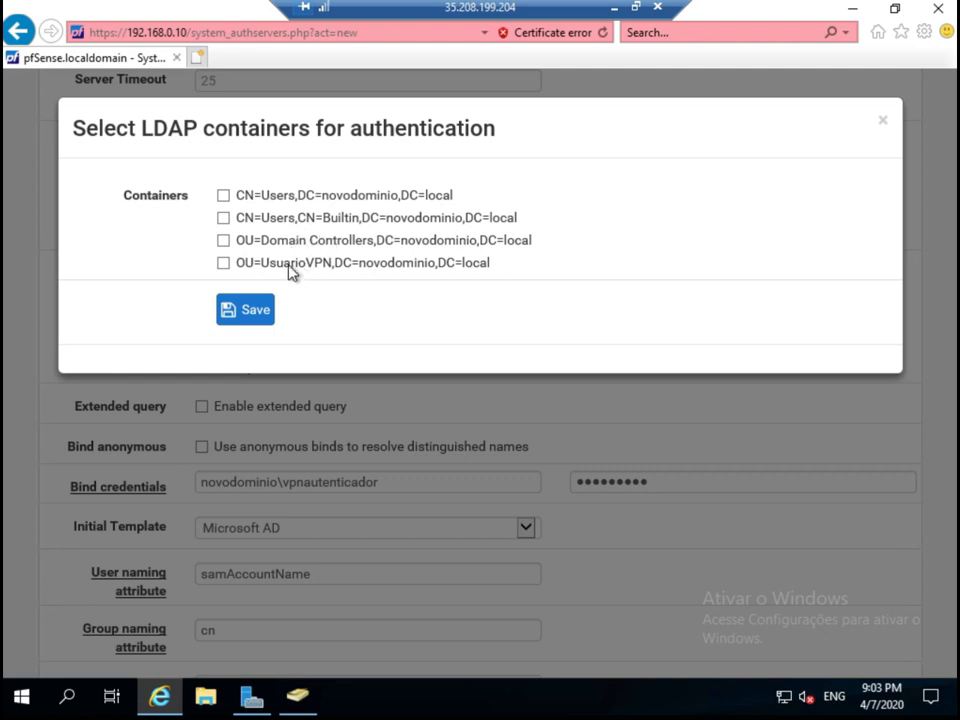
click(223, 264)
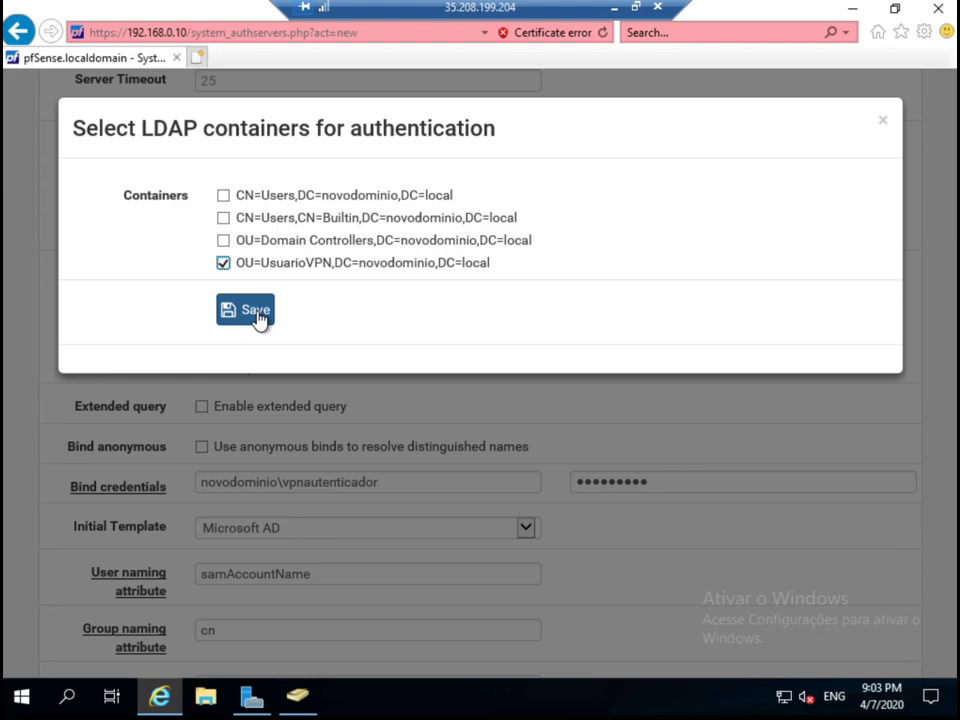
click(256, 311)
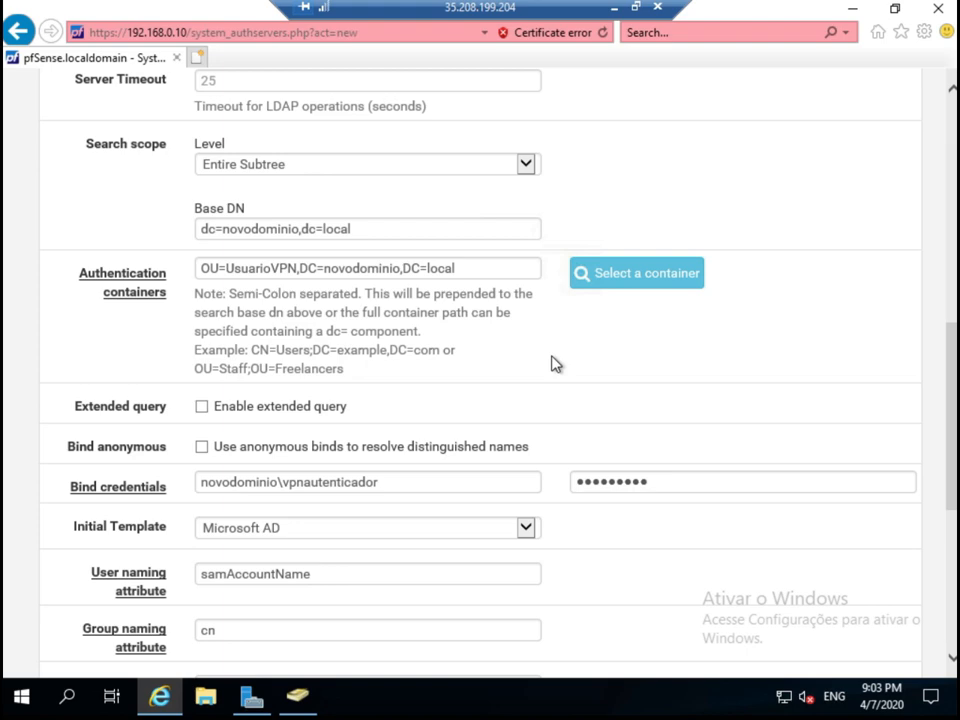
scroll(556, 364, down, 4)
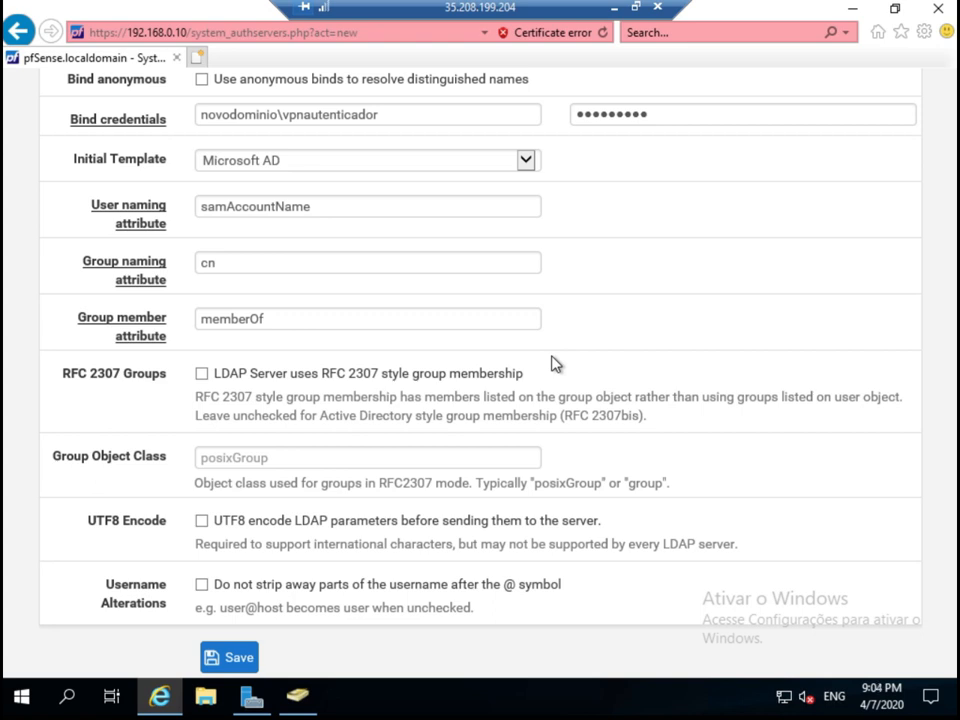
Save the LDAP server 'autenticador' from the bottom of the form.
scroll(556, 364, down, 1)
click(233, 577)
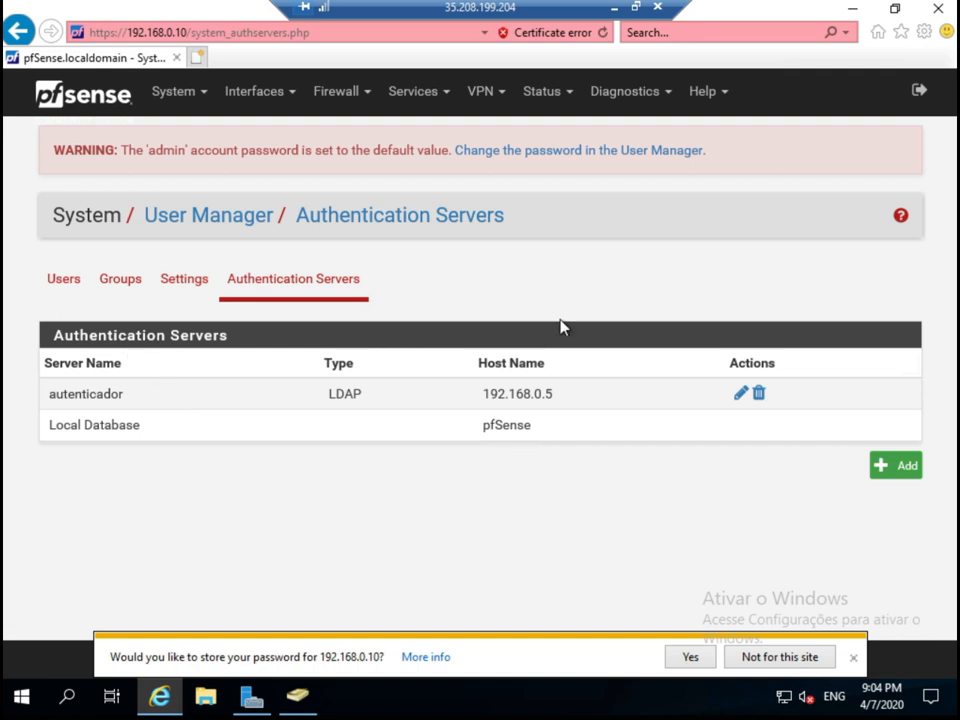
Delete the conexaovpn1197 OpenVPN server under VPN > OpenVPN, keeping conexaovpn1196.
click(478, 93)
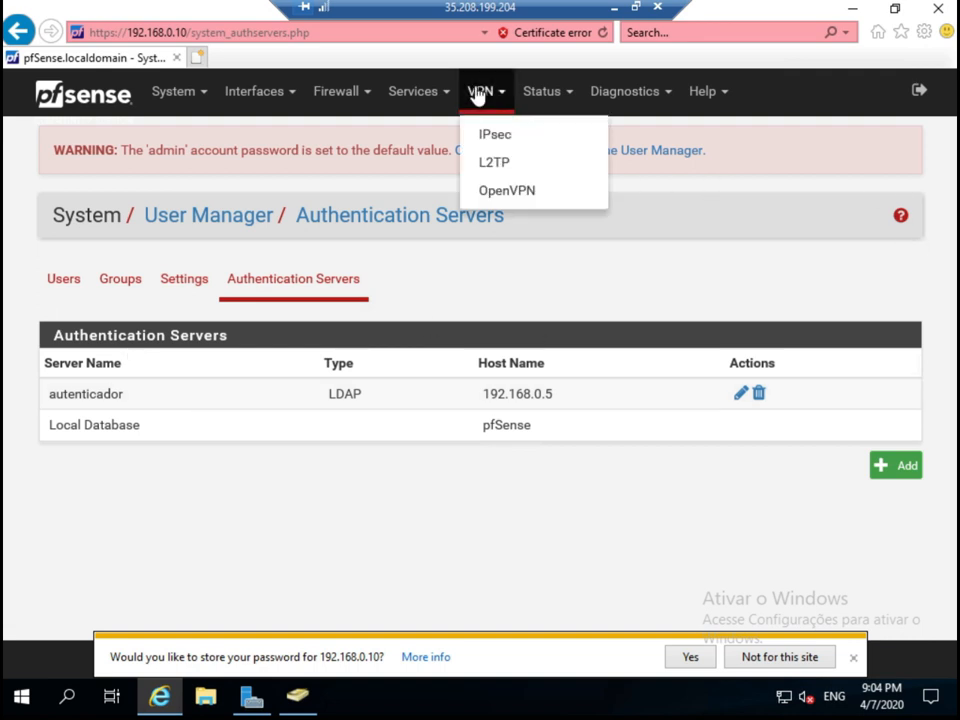
click(519, 195)
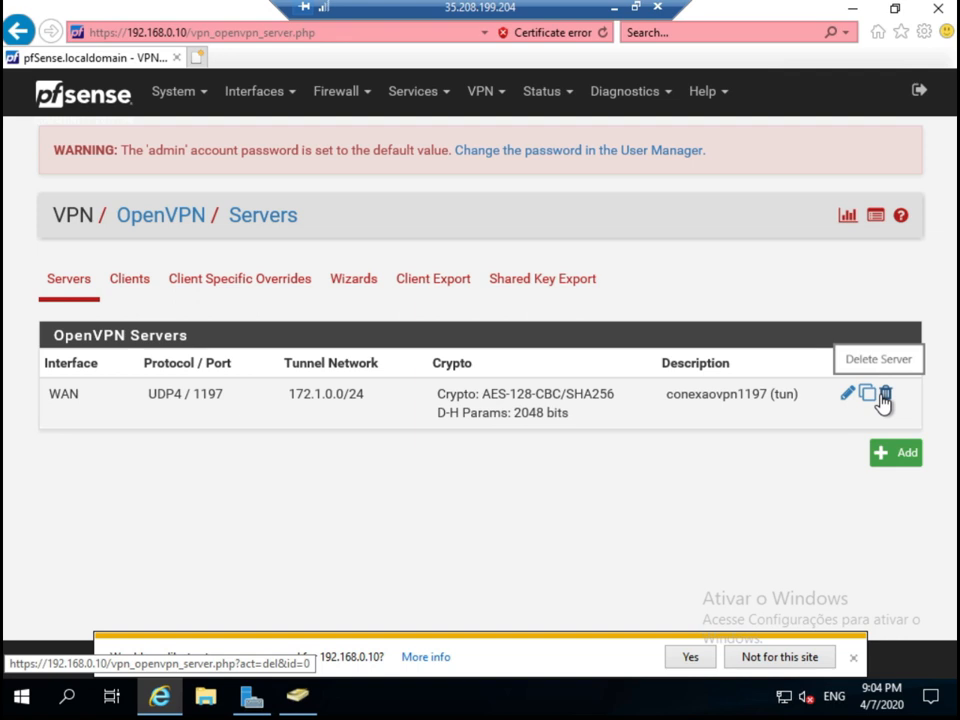
click(884, 398)
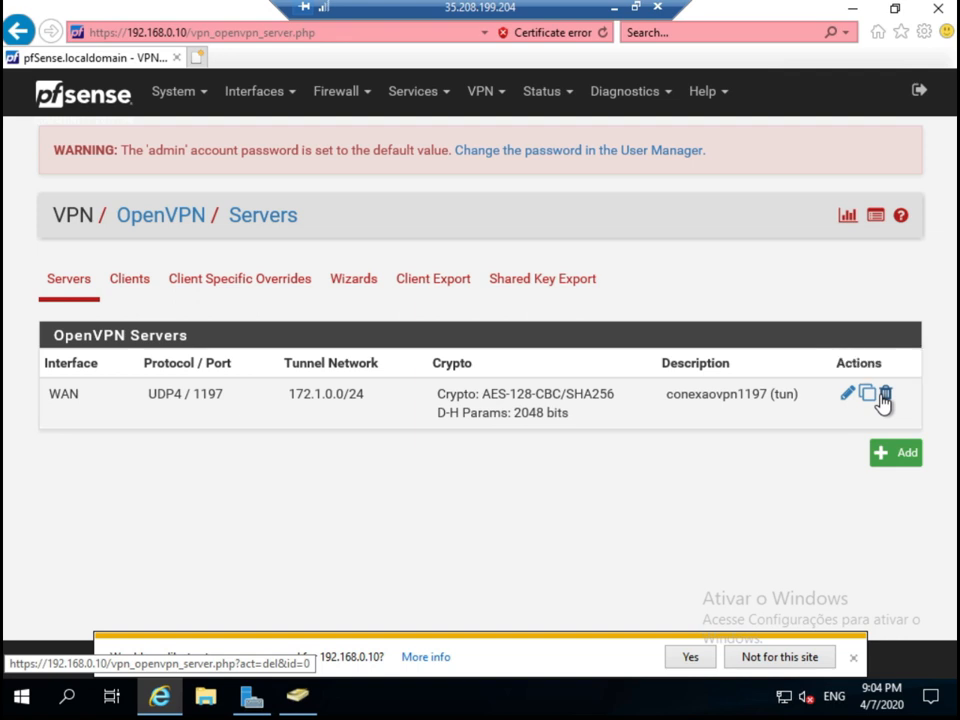
Add an OpenVPN server in Remote Access (User Auth) mode using autenticador as the authentication backend.
click(885, 458)
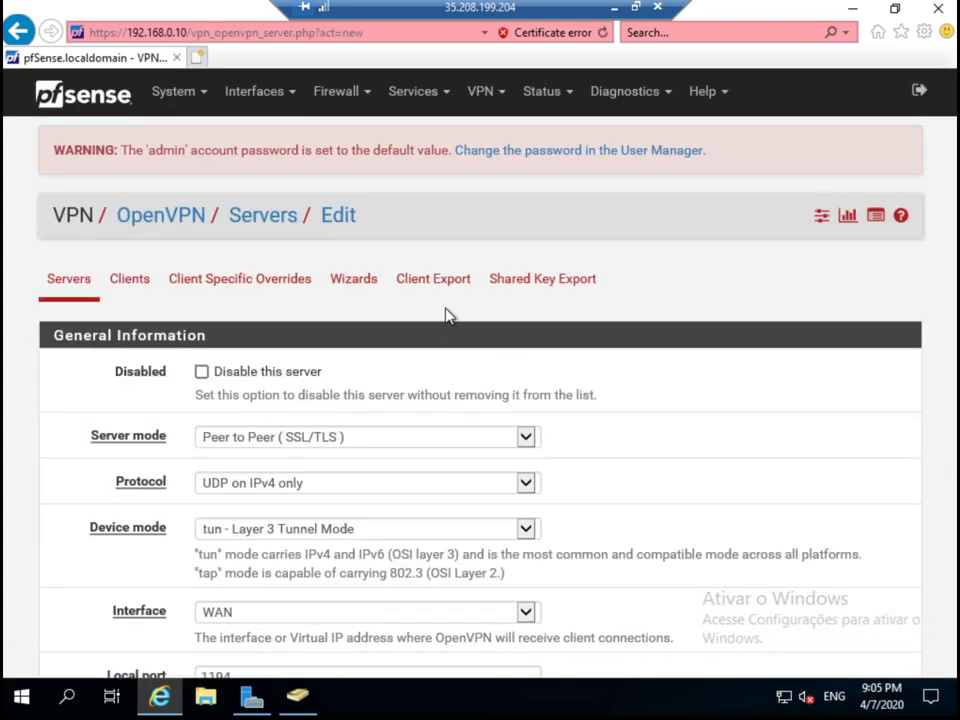
scroll(664, 379, down, 5)
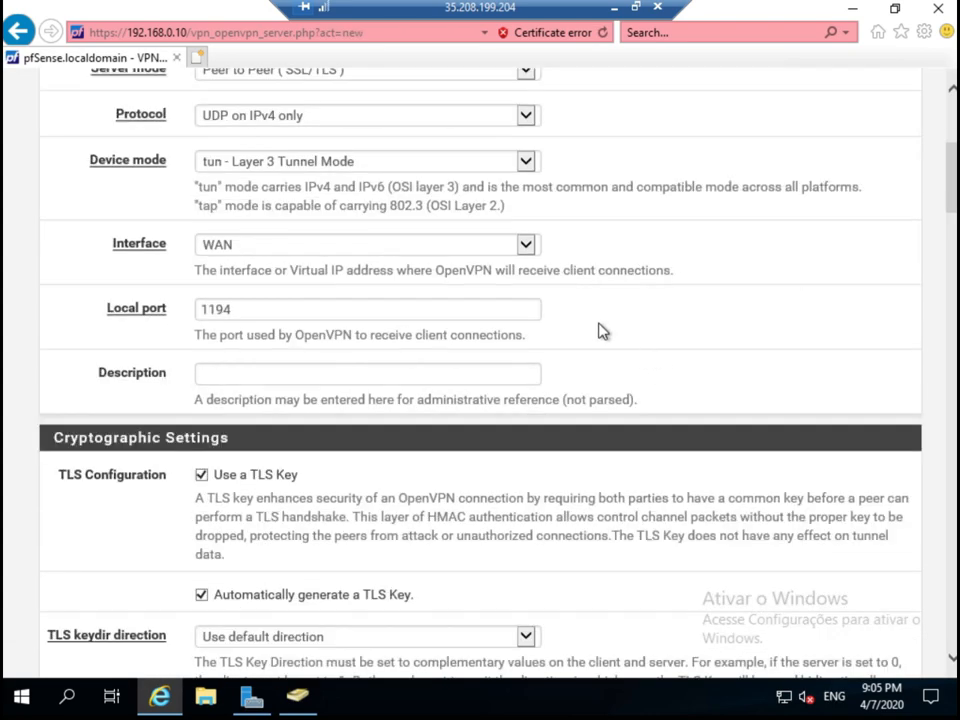
scroll(600, 331, up, 3)
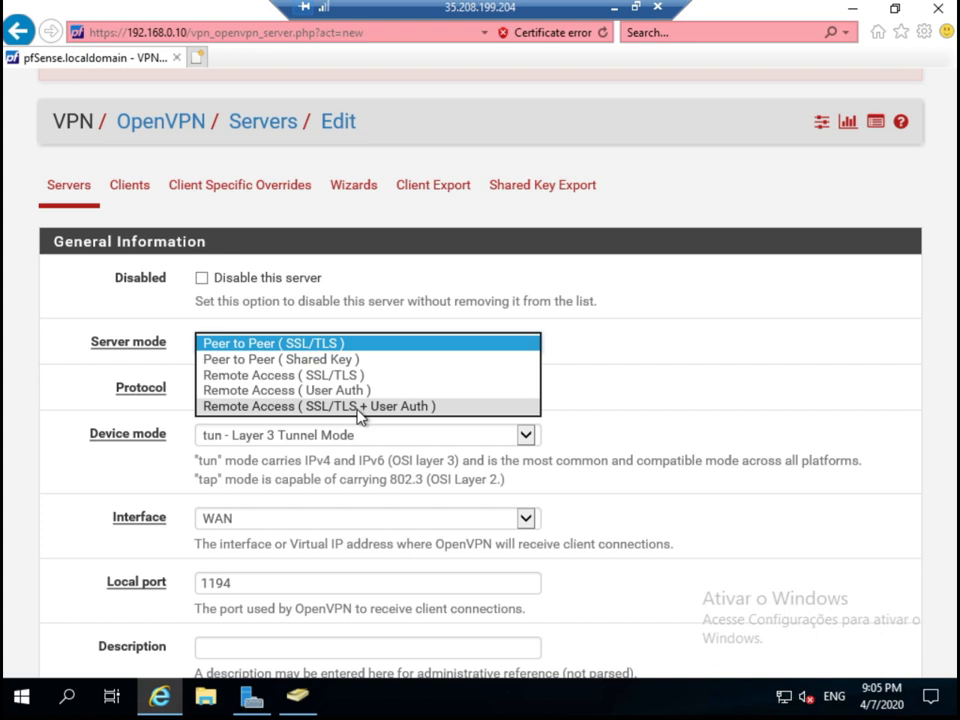
click(365, 392)
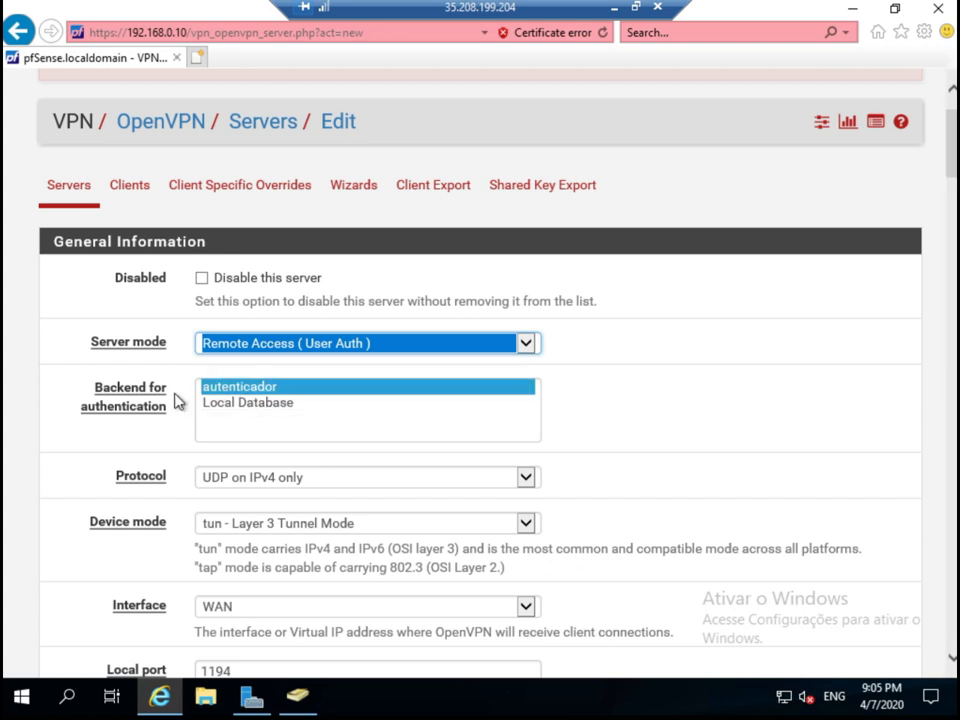
click(254, 406)
click(260, 405)
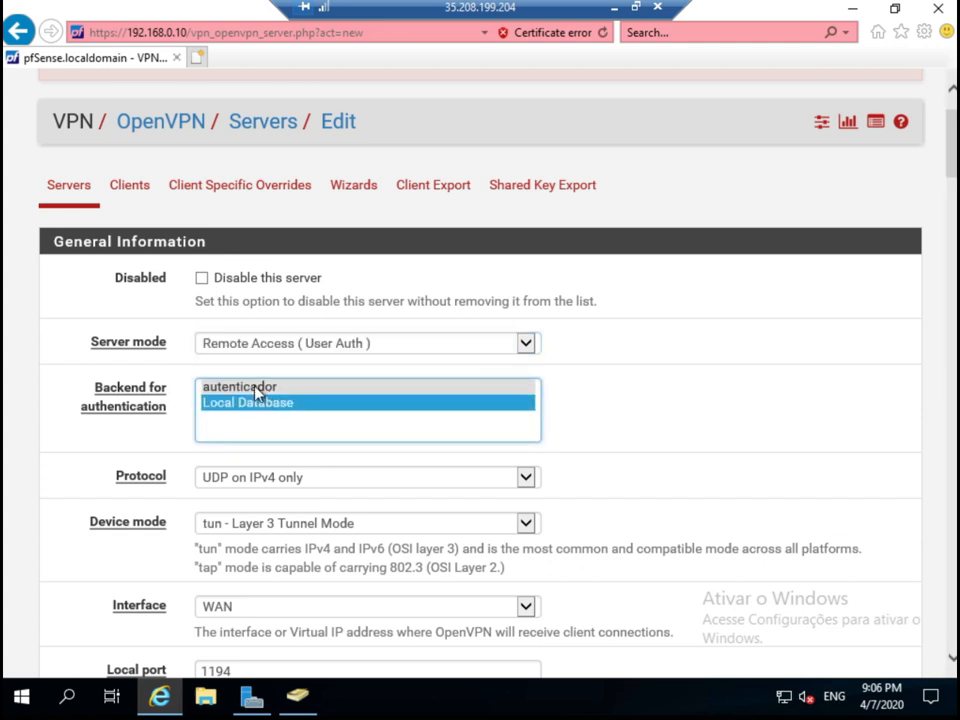
click(256, 391)
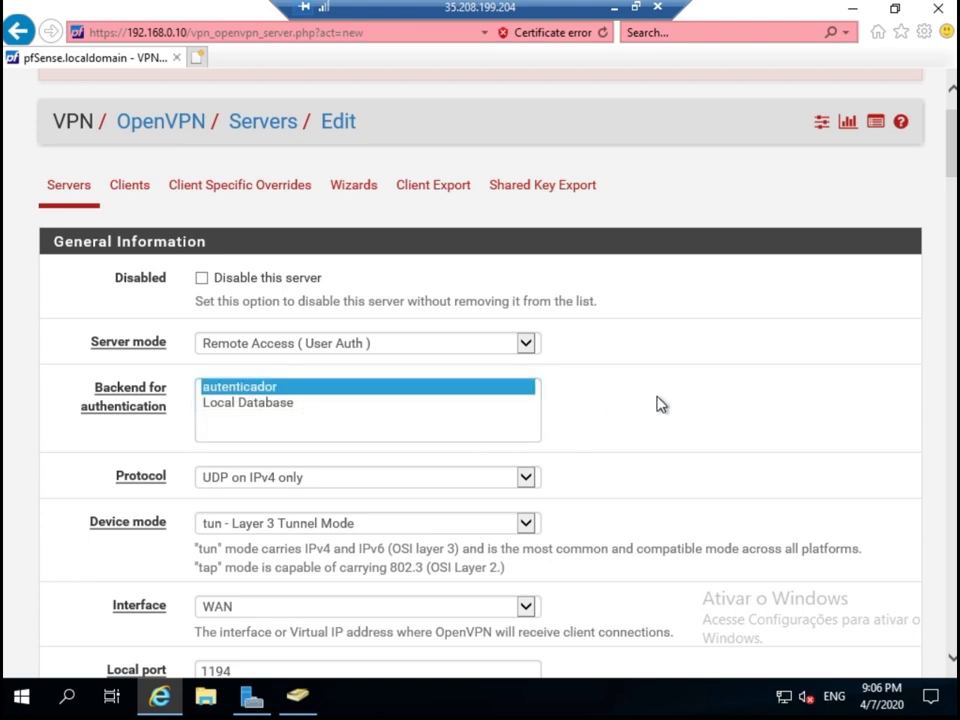
scroll(660, 404, down, 1)
scroll(660, 404, down, 1)
Set the local port to 1197 and turn off Use a TLS Key.
click(361, 481)
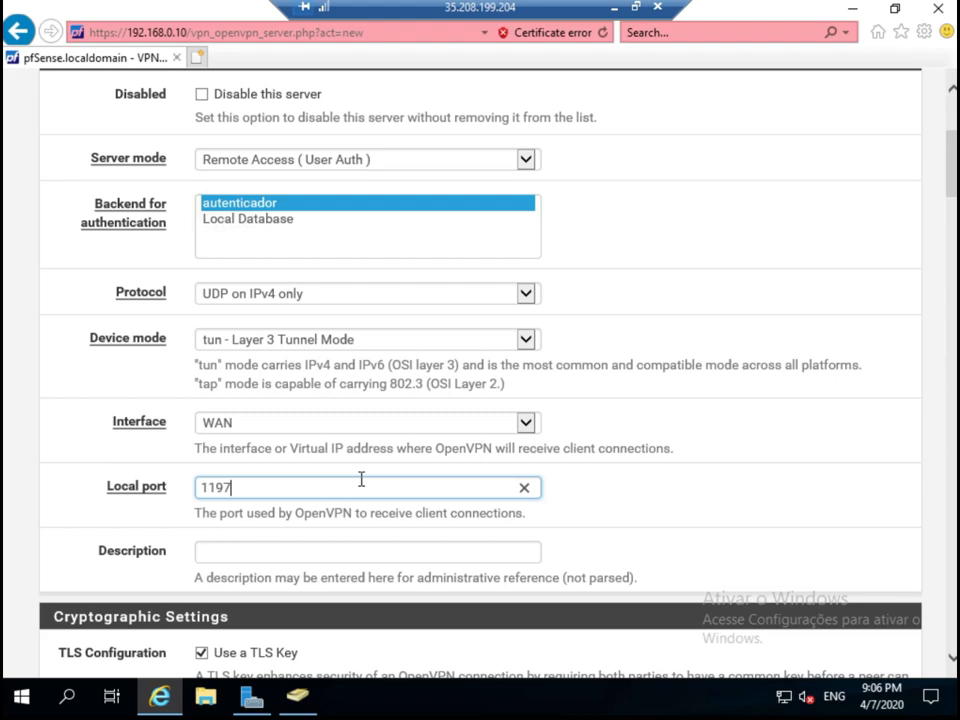
click(686, 409)
scroll(548, 408, down, 3)
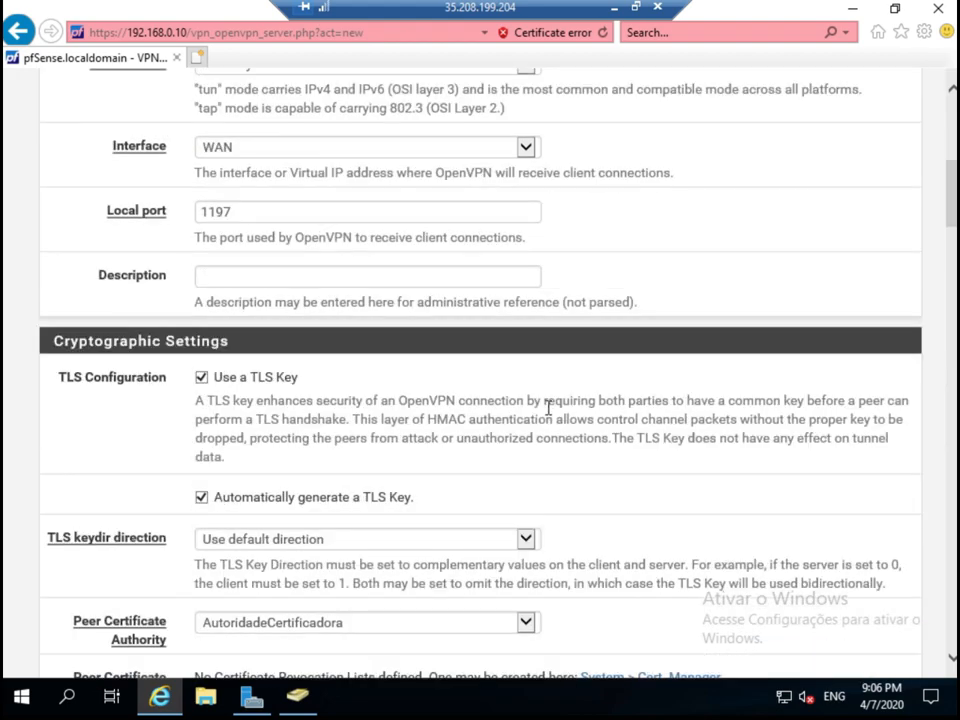
scroll(238, 419, up, 3)
scroll(238, 419, down, 5)
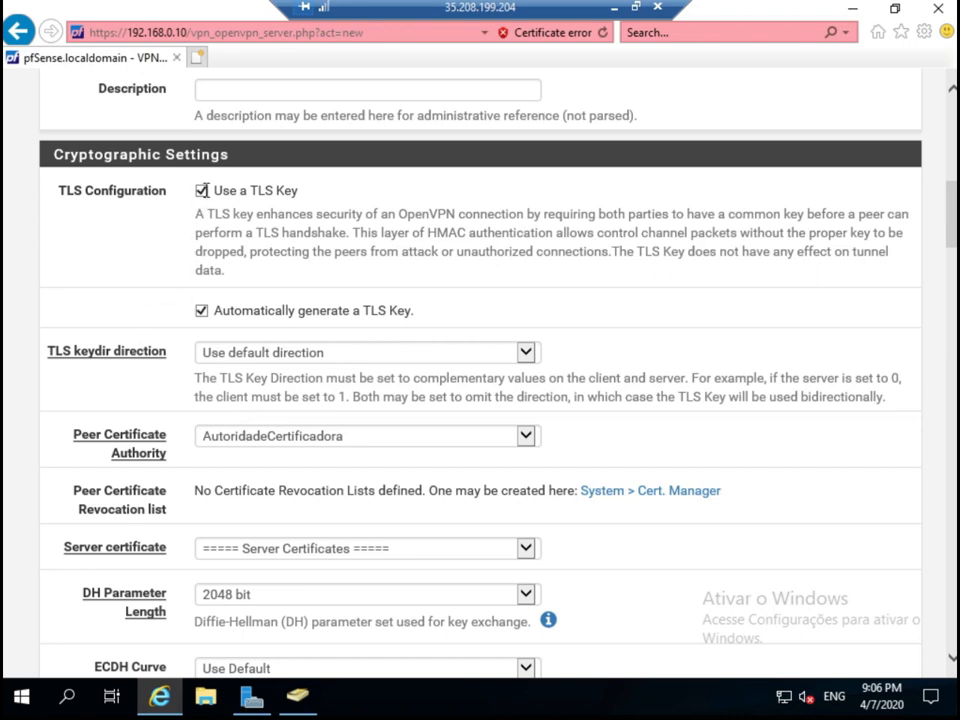
click(203, 192)
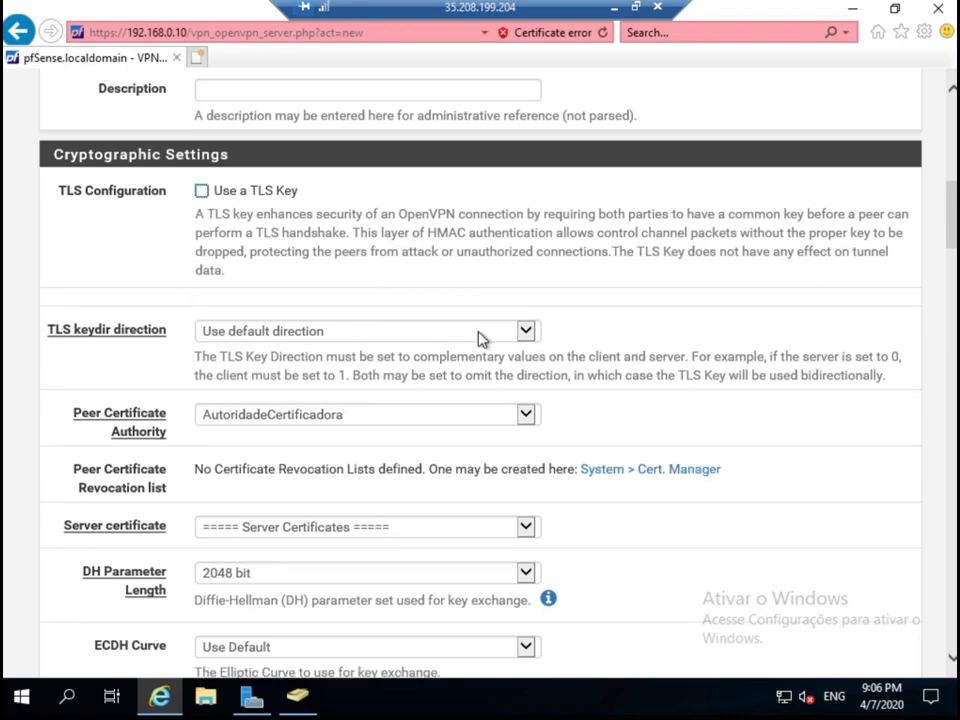
click(478, 338)
click(480, 336)
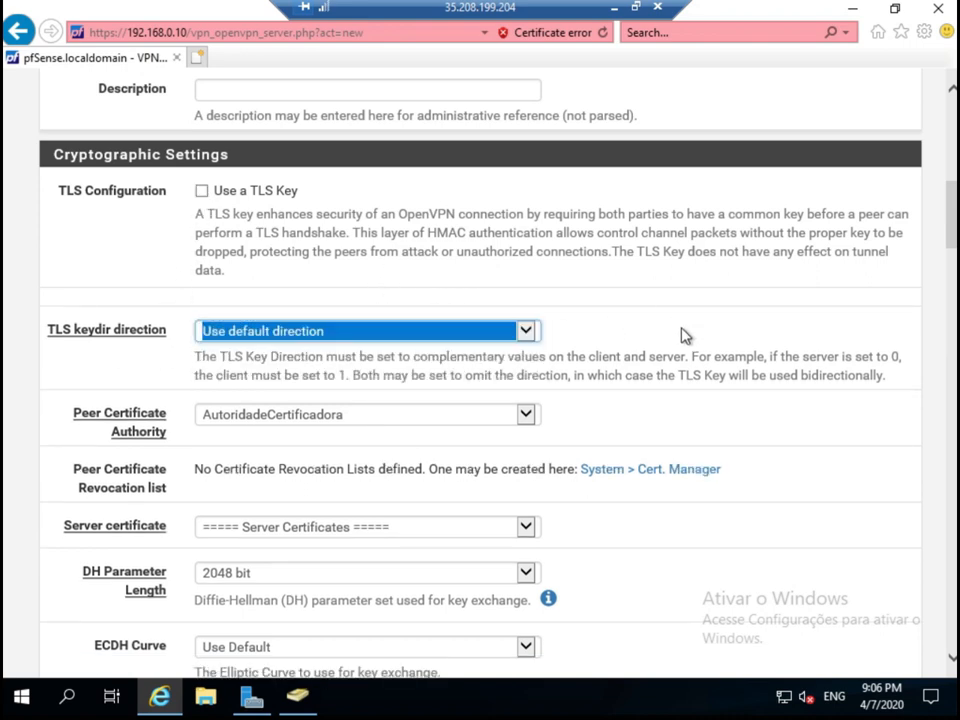
click(684, 335)
Choose certificadoservidor as the server certificate and keep No Hardware Crypto Acceleration.
scroll(432, 557, down, 2)
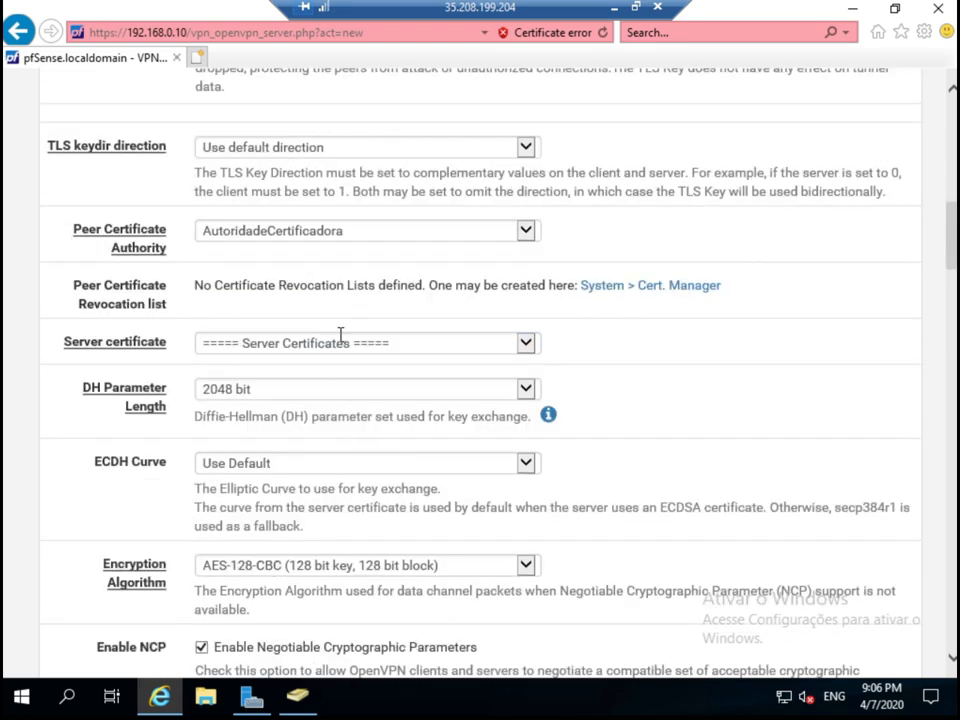
click(338, 344)
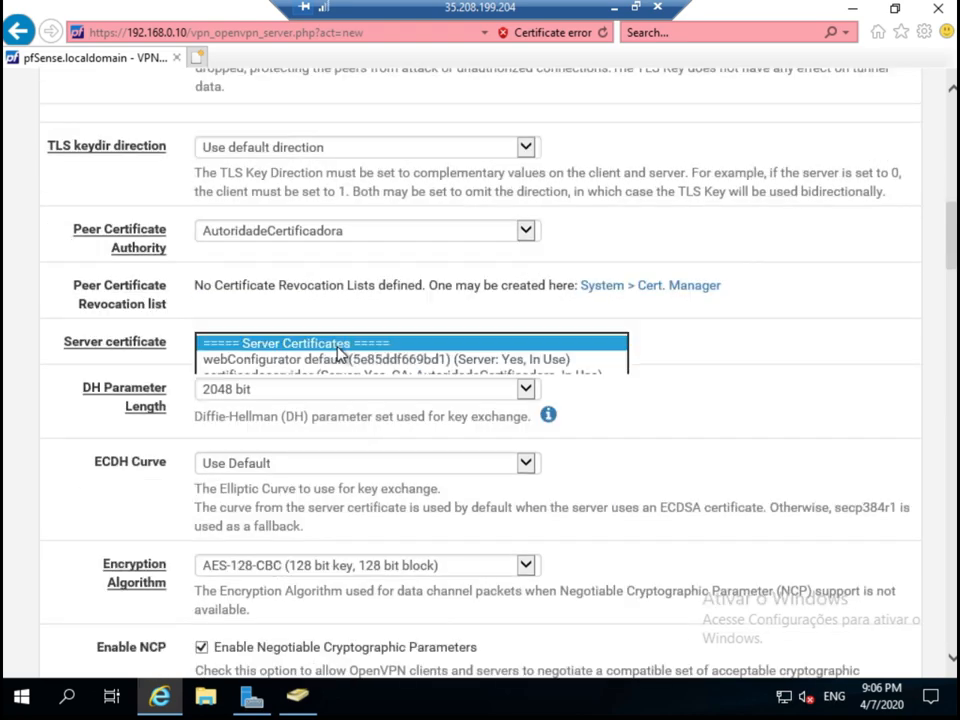
click(296, 378)
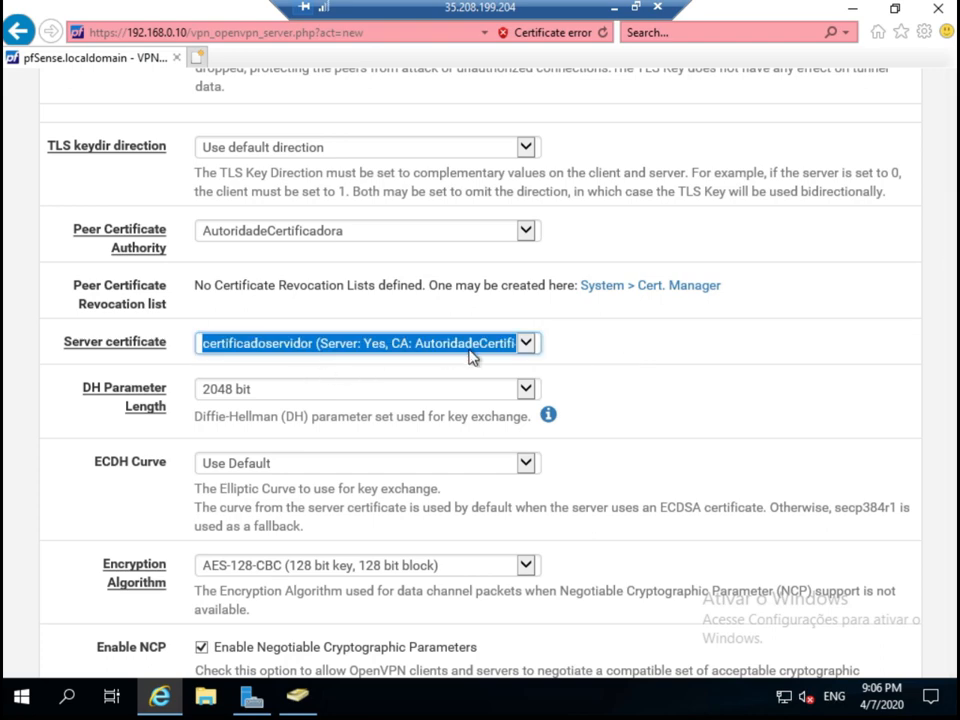
click(617, 355)
scroll(617, 354, down, 3)
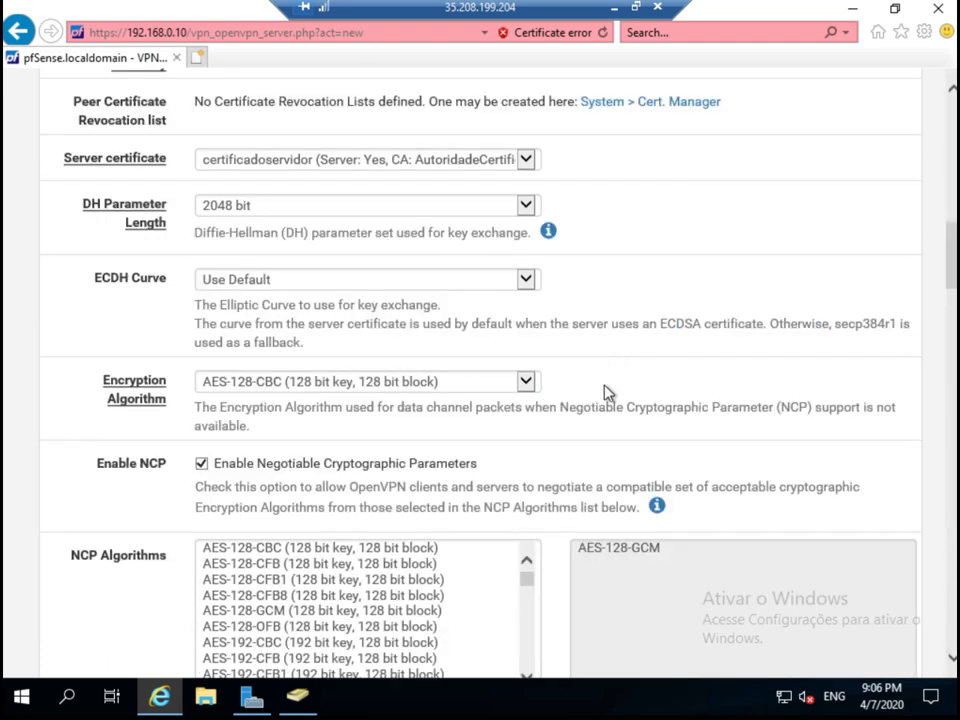
scroll(606, 392, down, 1)
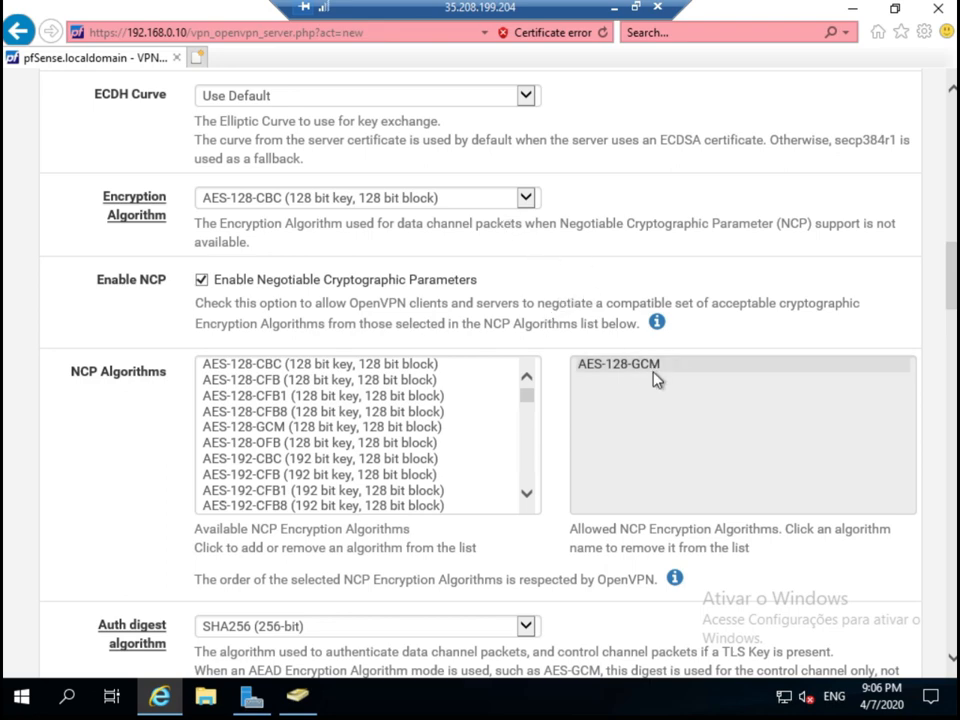
scroll(827, 553, down, 3)
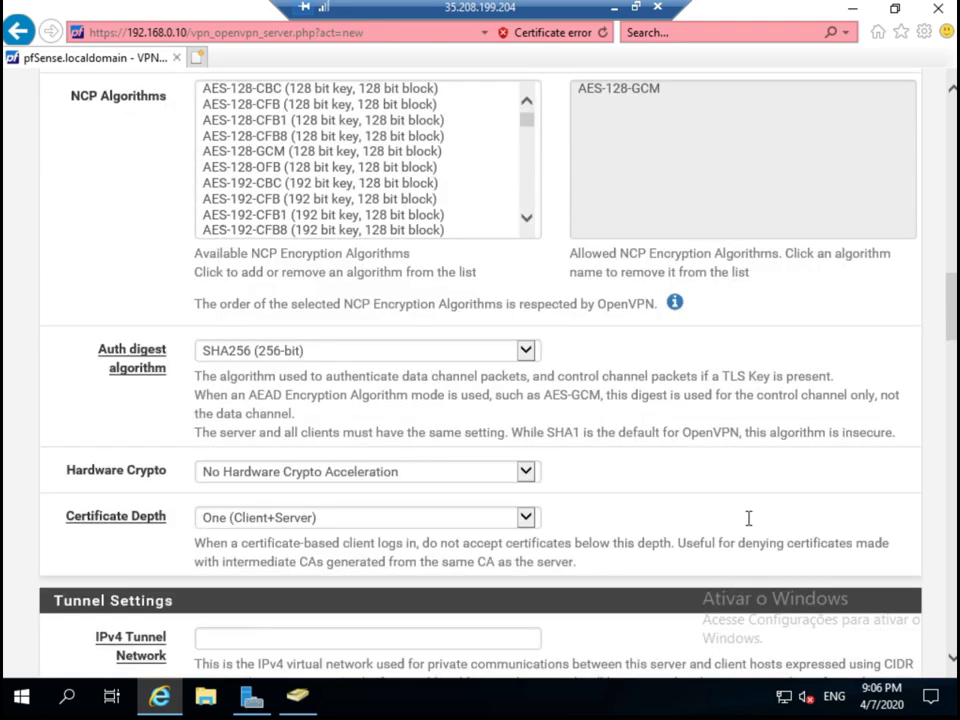
click(389, 476)
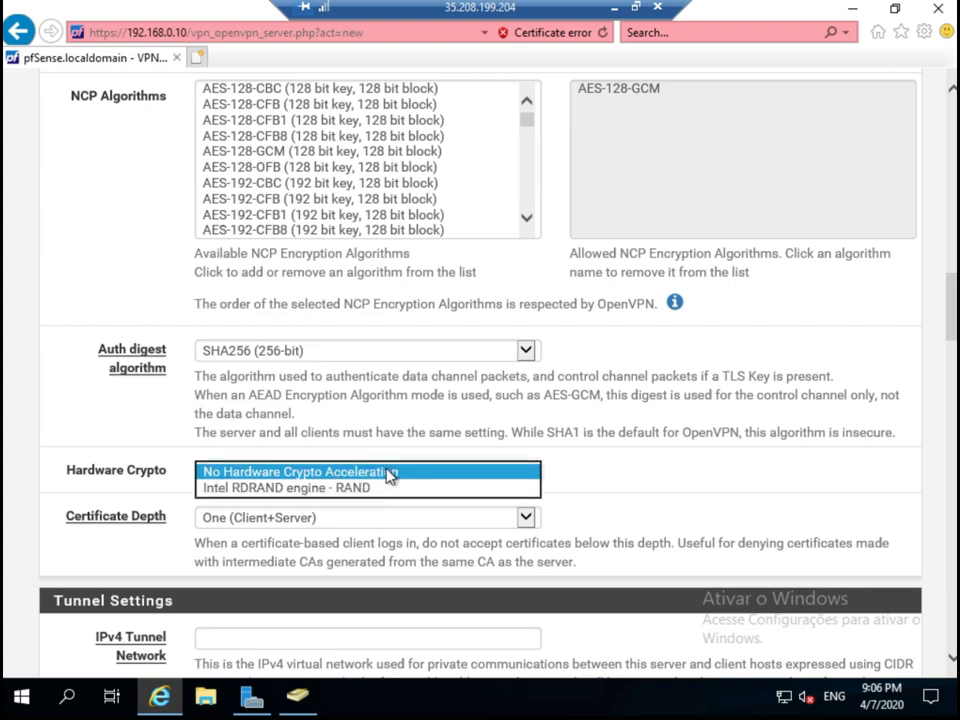
click(389, 476)
scroll(525, 521, down, 3)
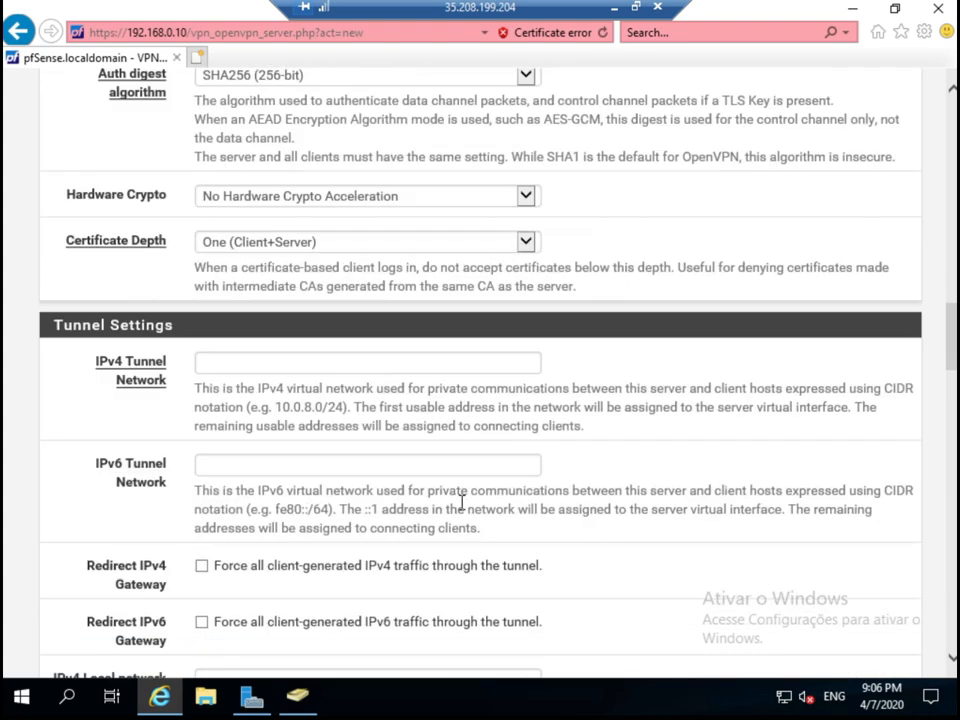
Enter IPv4 tunnel network 172.1.0.0/24 and IPv4 local network 192.168.0.0/24.
click(230, 367)
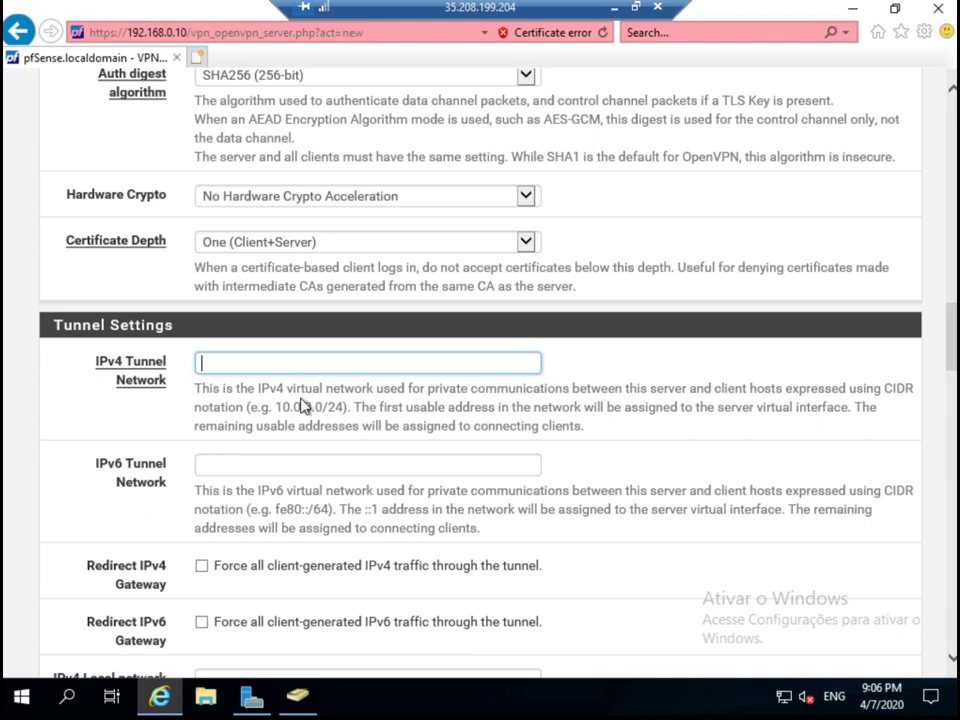
text(172.1.0.)
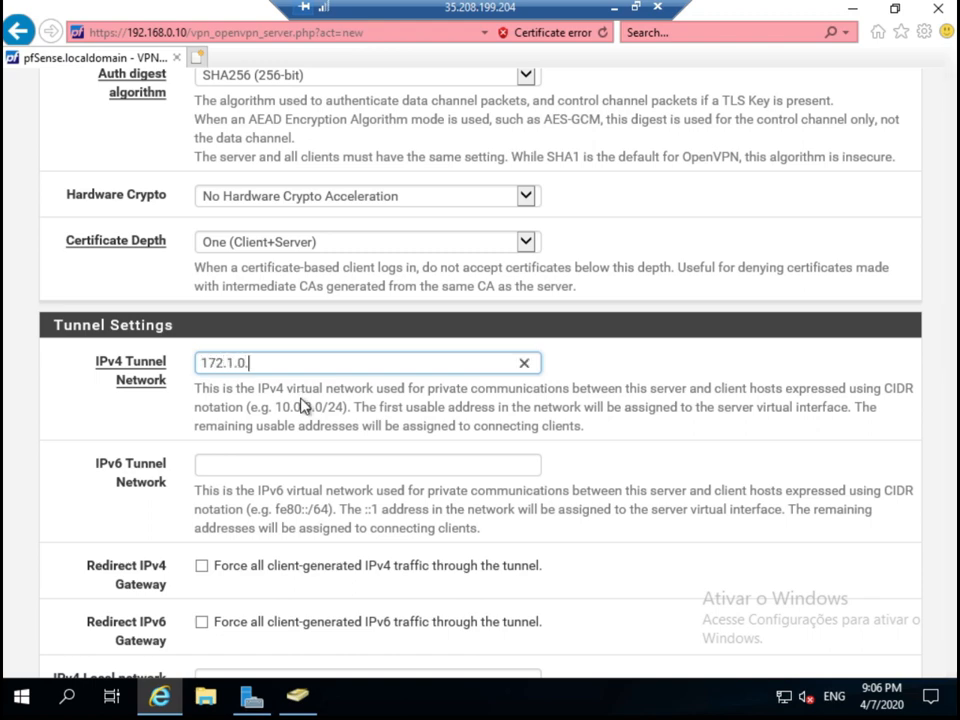
text(0/24)
scroll(333, 470, down, 3)
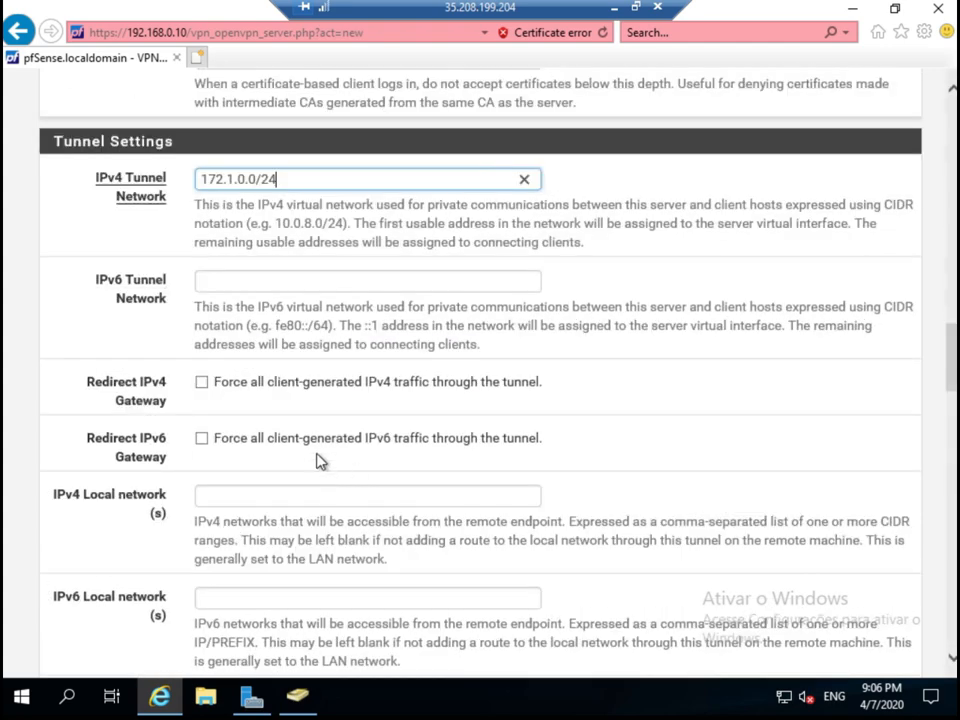
click(242, 497)
text(192168)
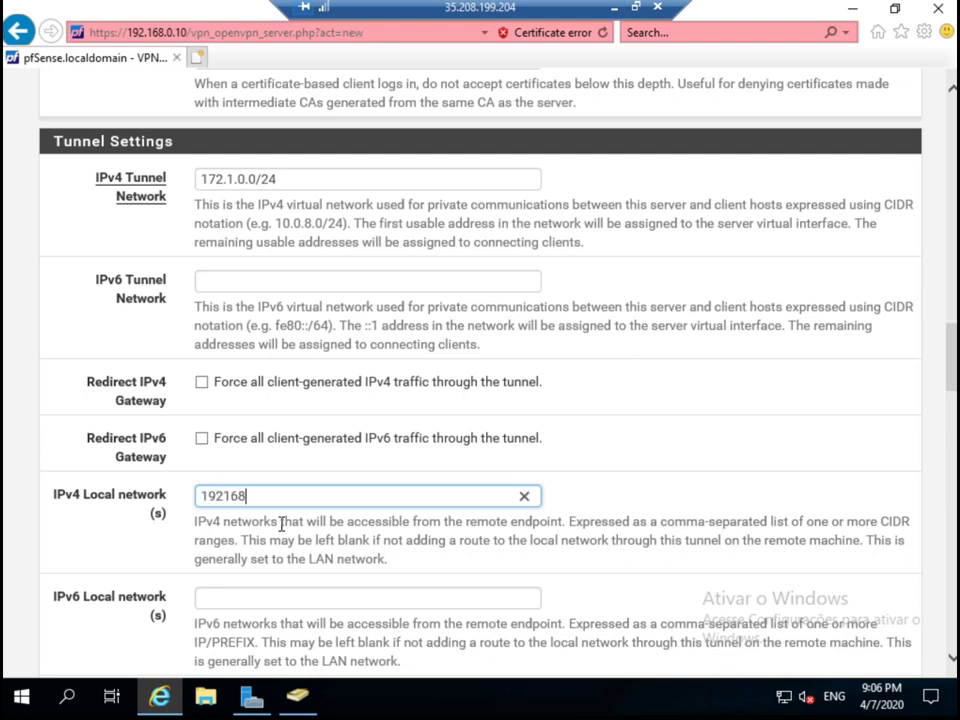
key(BackSpace)
key(BackSpace)
key(BackSpace)
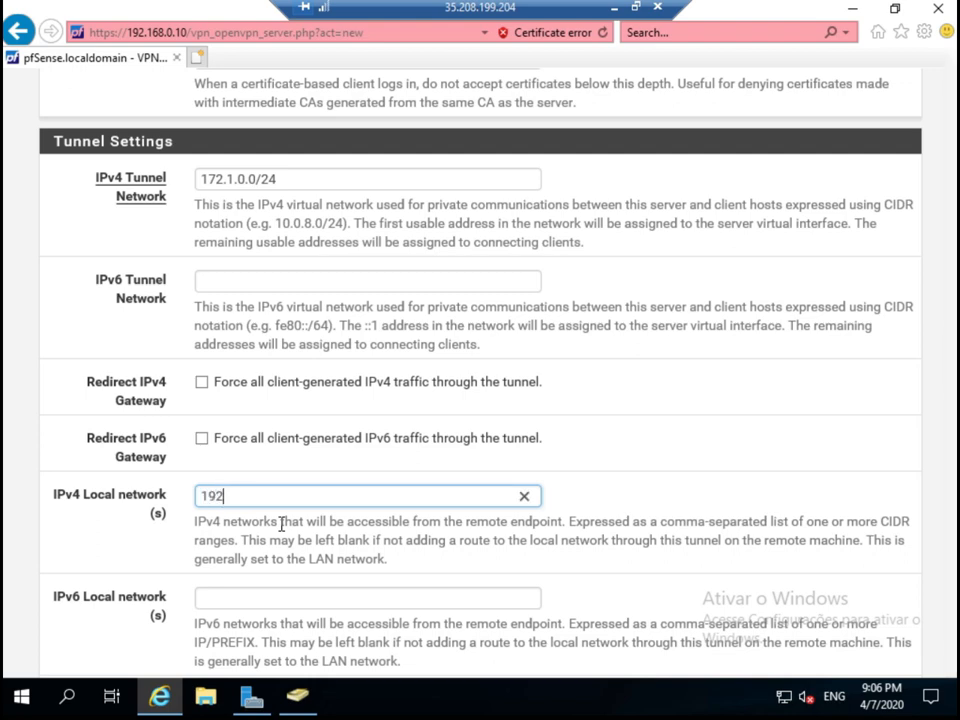
text(.168.0.0/24)
Choose LZO Compression [Legacy style, comp-lzo yes], enable Push Compression and Inter-client communication.
scroll(300, 540, down, 5)
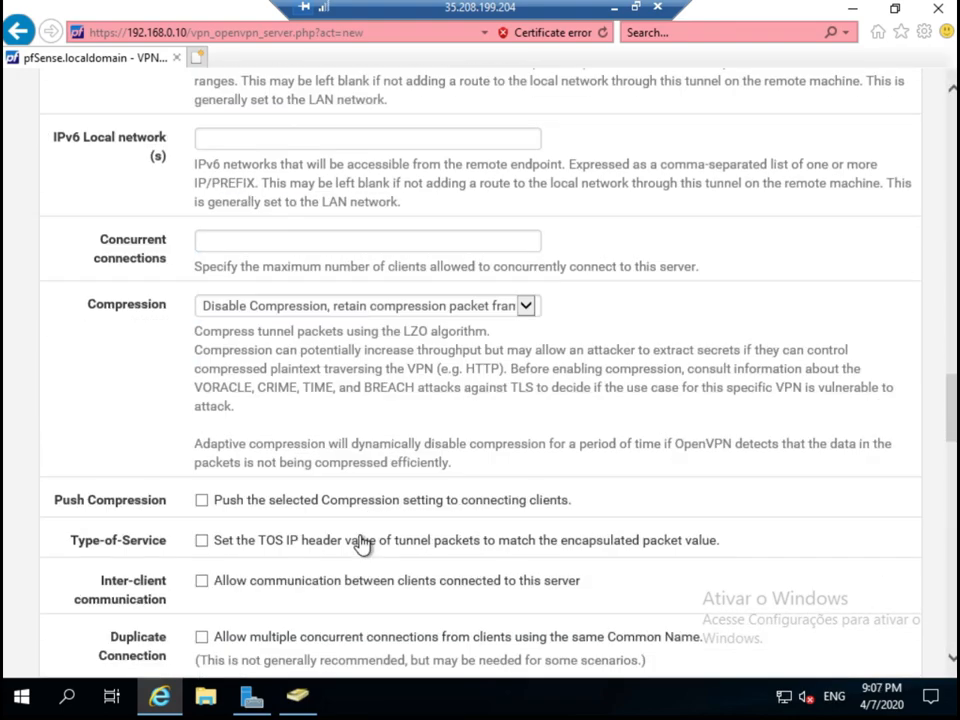
click(393, 311)
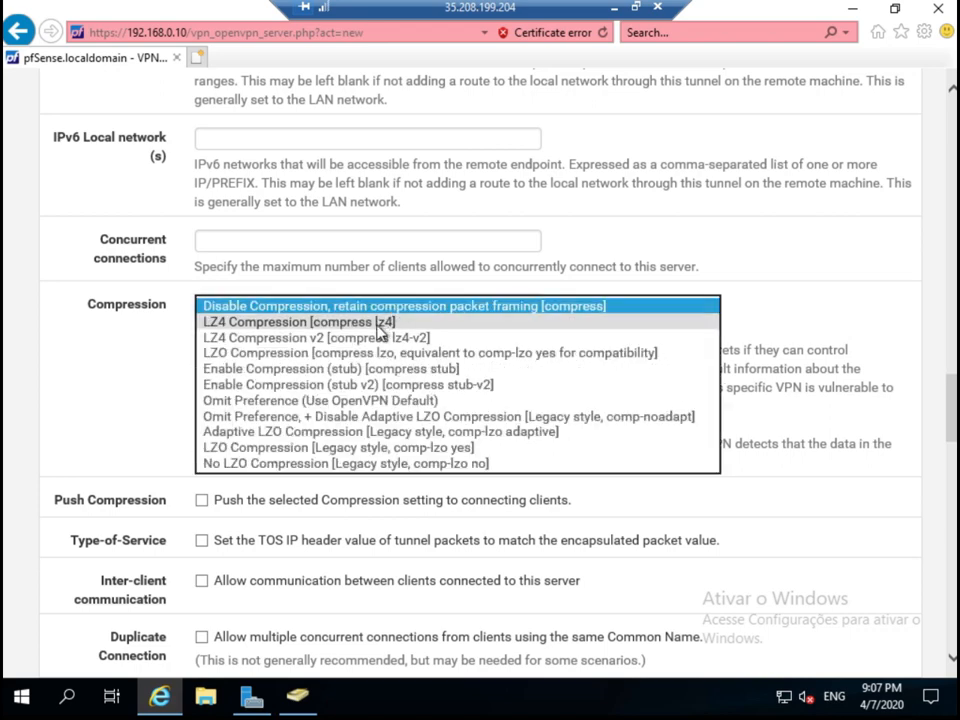
click(315, 447)
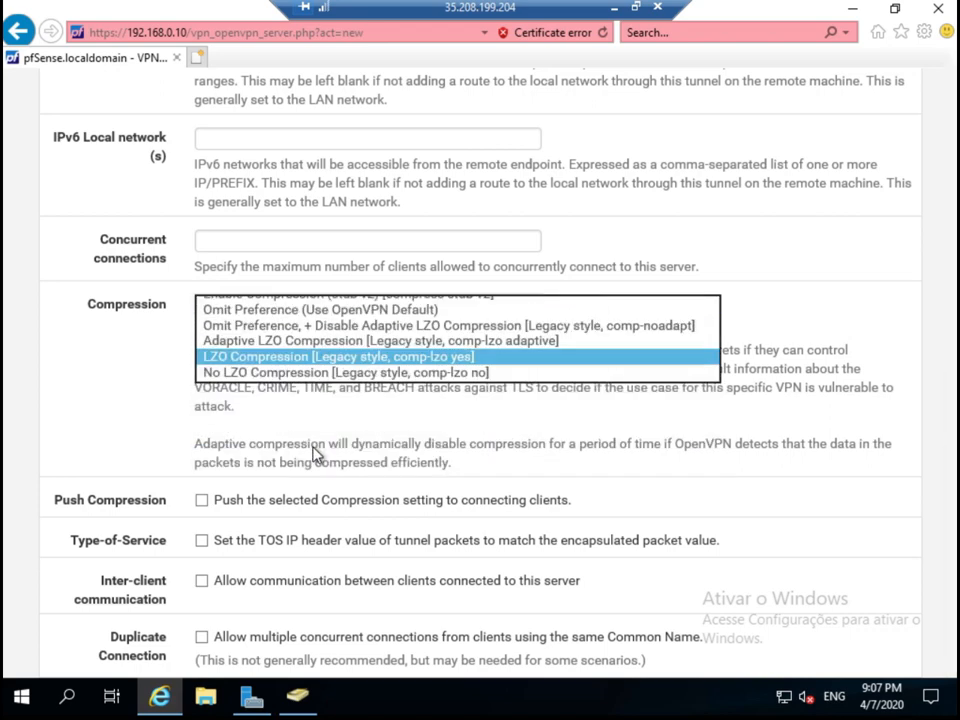
click(202, 500)
scroll(230, 545, down, 3)
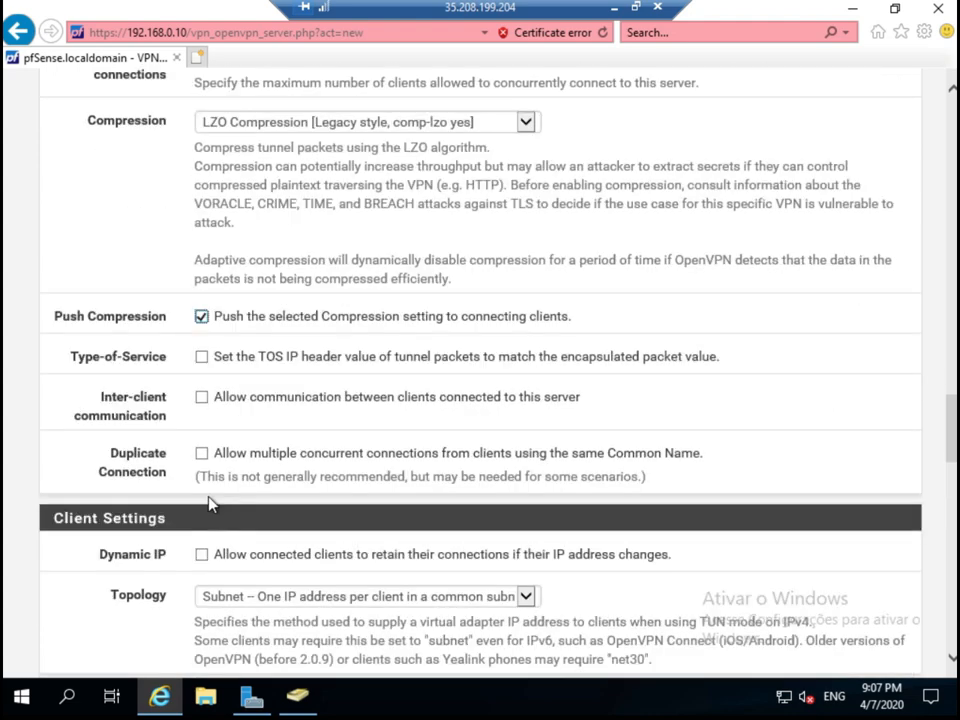
click(202, 399)
scroll(381, 538, down, 3)
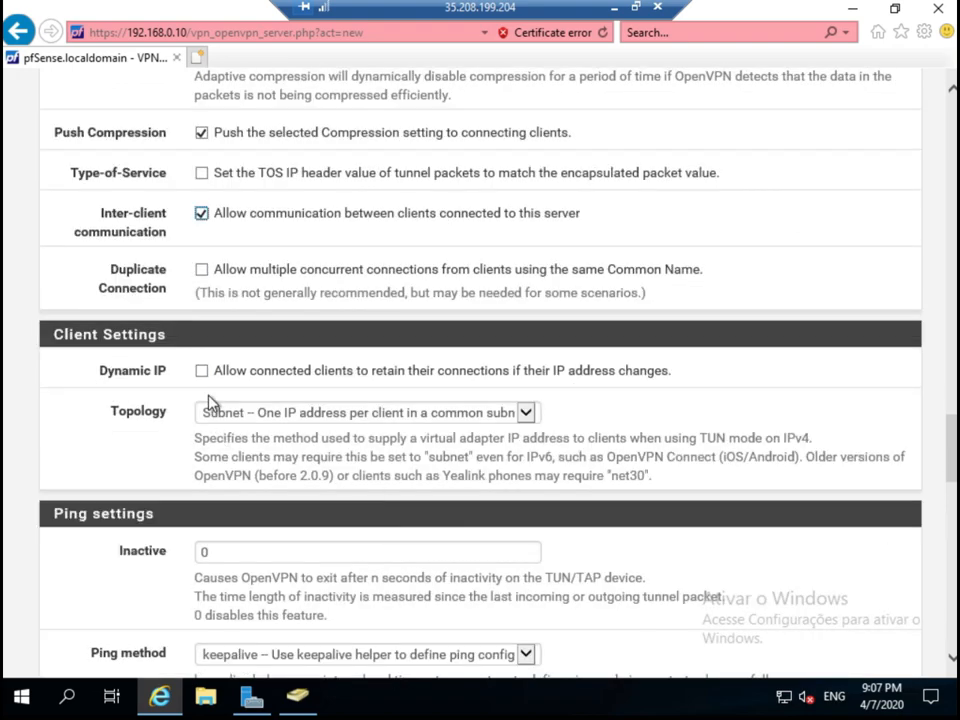
scroll(369, 444, down, 6)
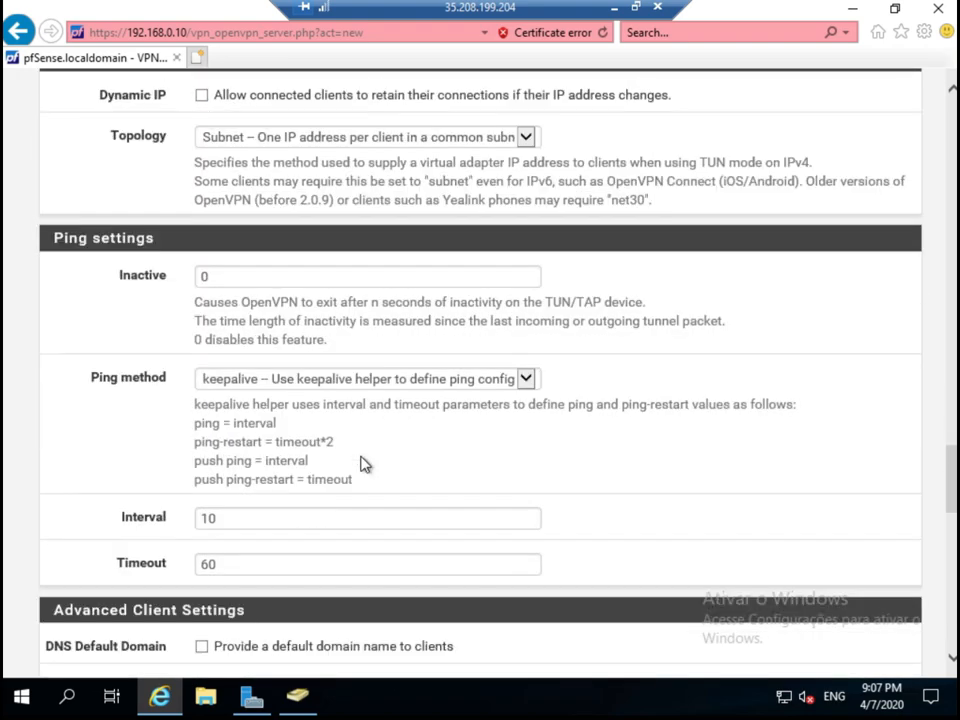
scroll(363, 466, down, 2)
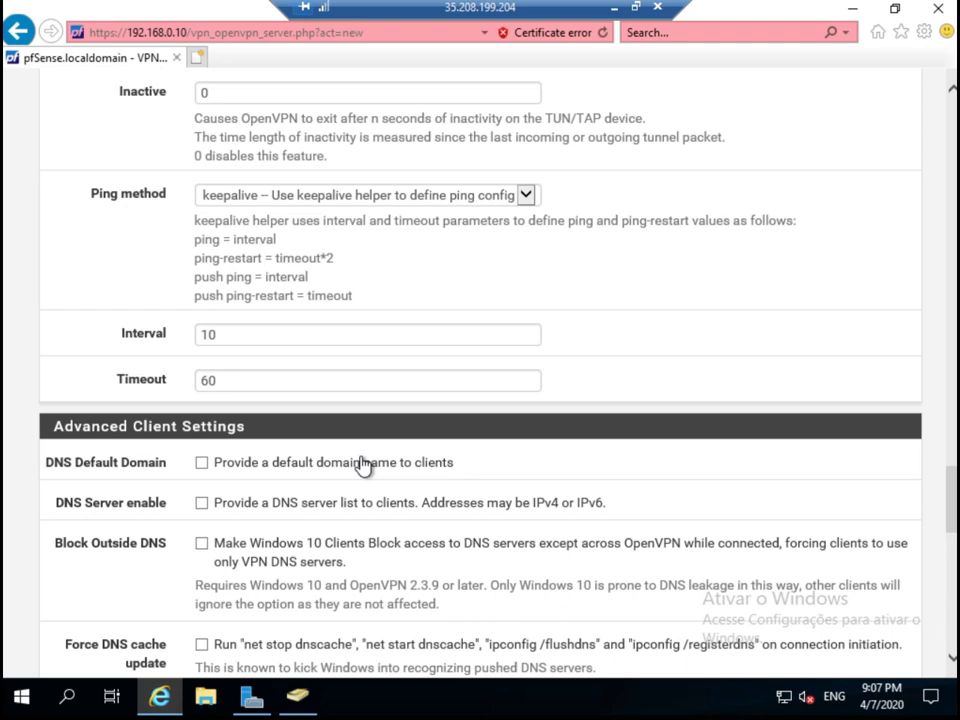
scroll(363, 466, down, 2)
Enable DNS Default Domain and enter novodominio.local.
click(203, 370)
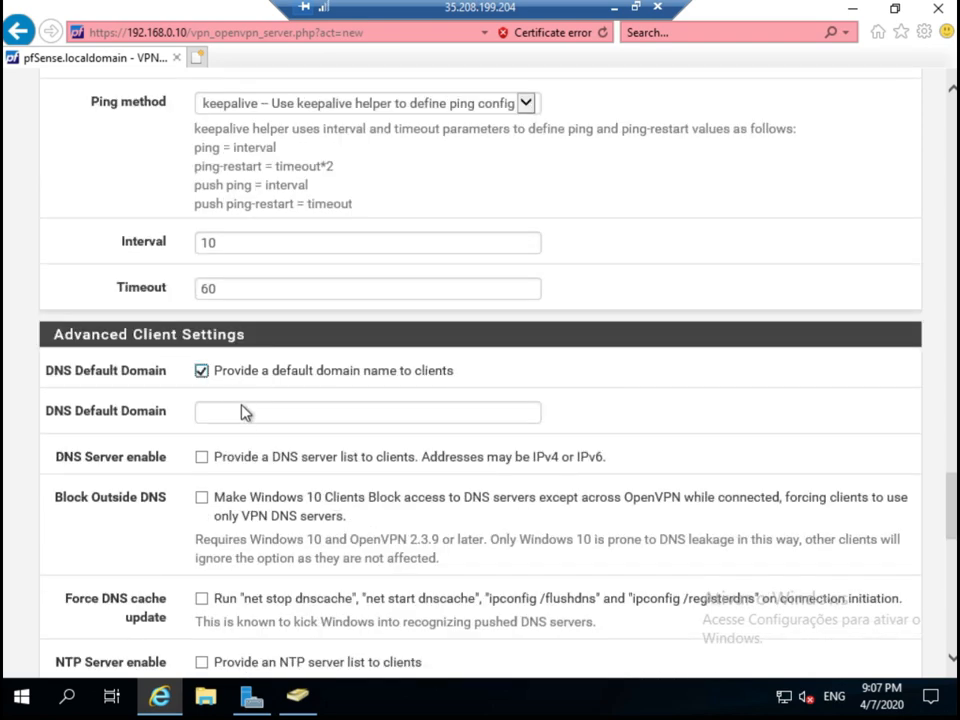
click(285, 409)
text(novodominio.local)
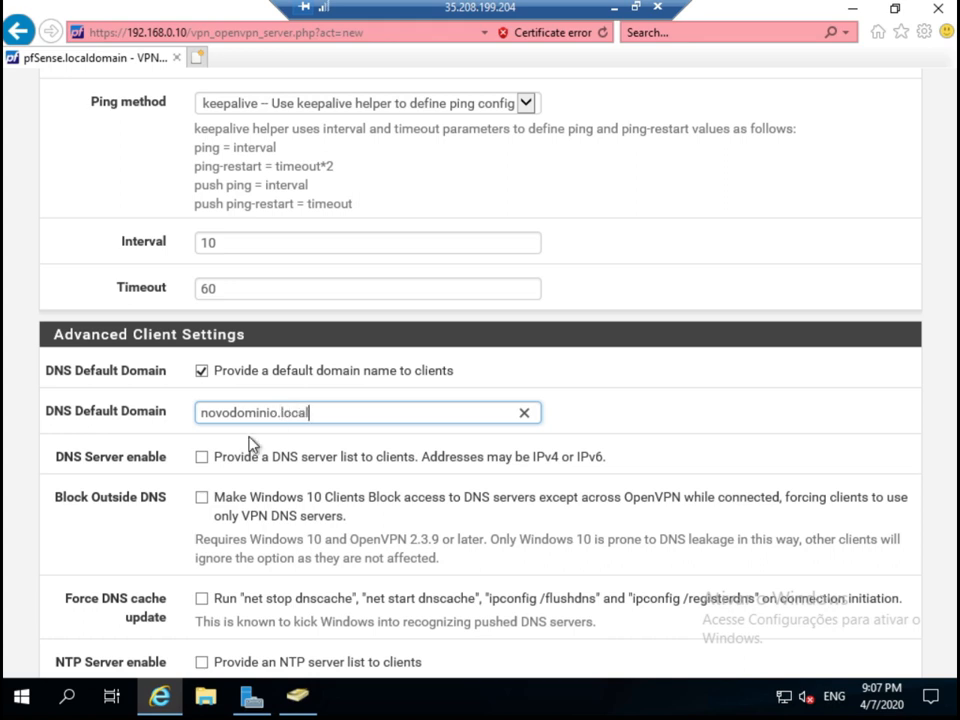
Push DNS server 192.168.0.5 to clients and enable Force DNS cache update.
click(206, 460)
click(212, 499)
text(1921680)
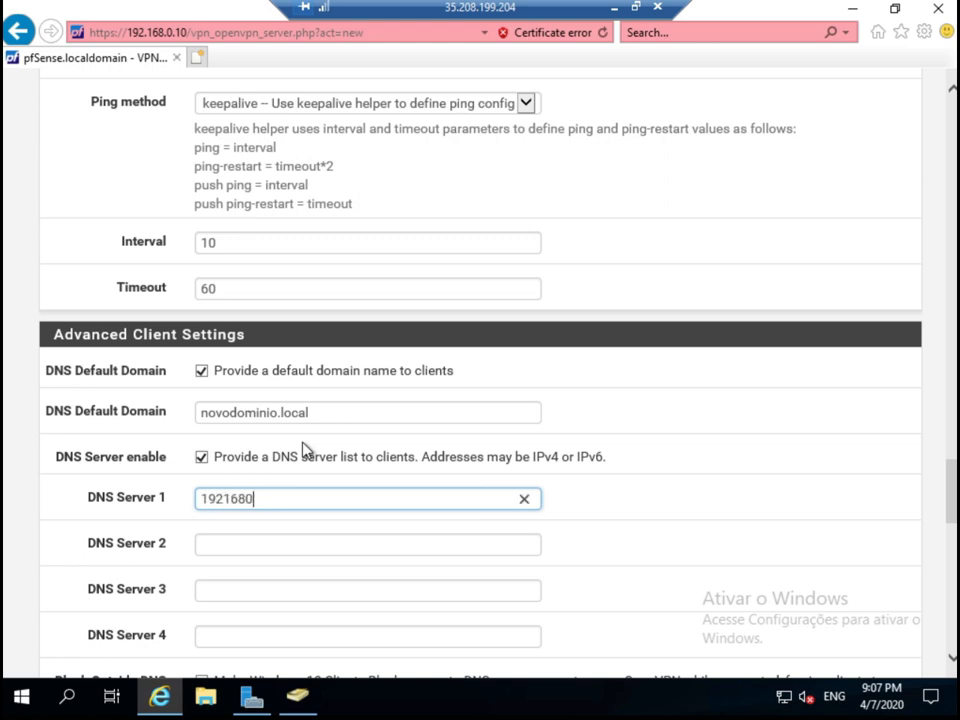
key(BackSpace)
key(BackSpace)
key(BackSpace)
key(BackSpace)
text(.168.0.5)
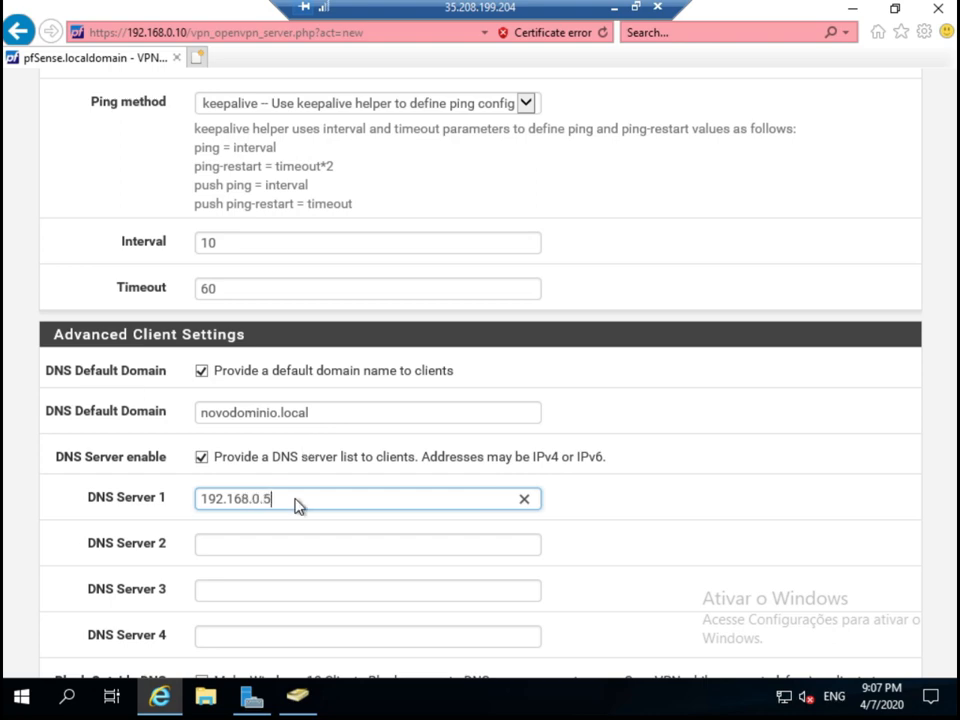
scroll(305, 502, down, 5)
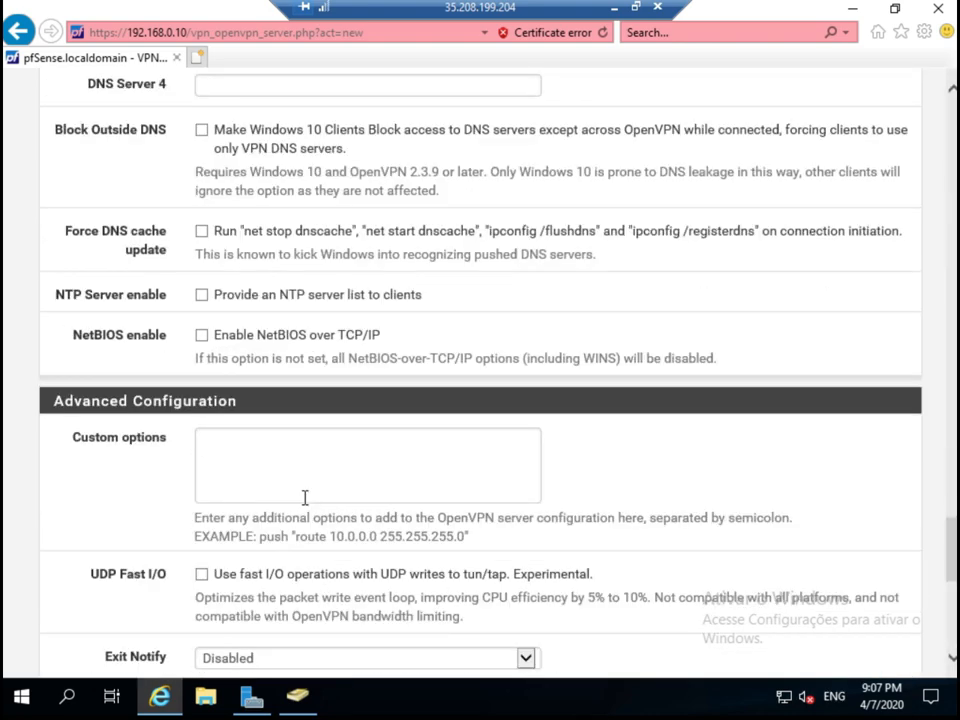
click(204, 233)
scroll(390, 422, down, 3)
scroll(390, 422, down, 2)
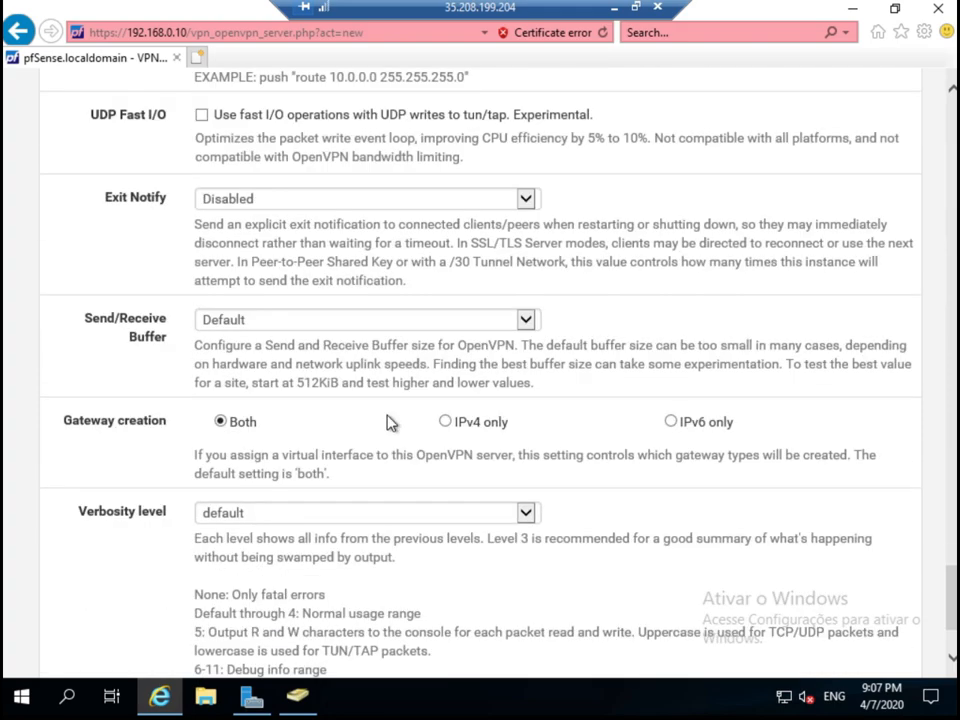
scroll(390, 422, down, 2)
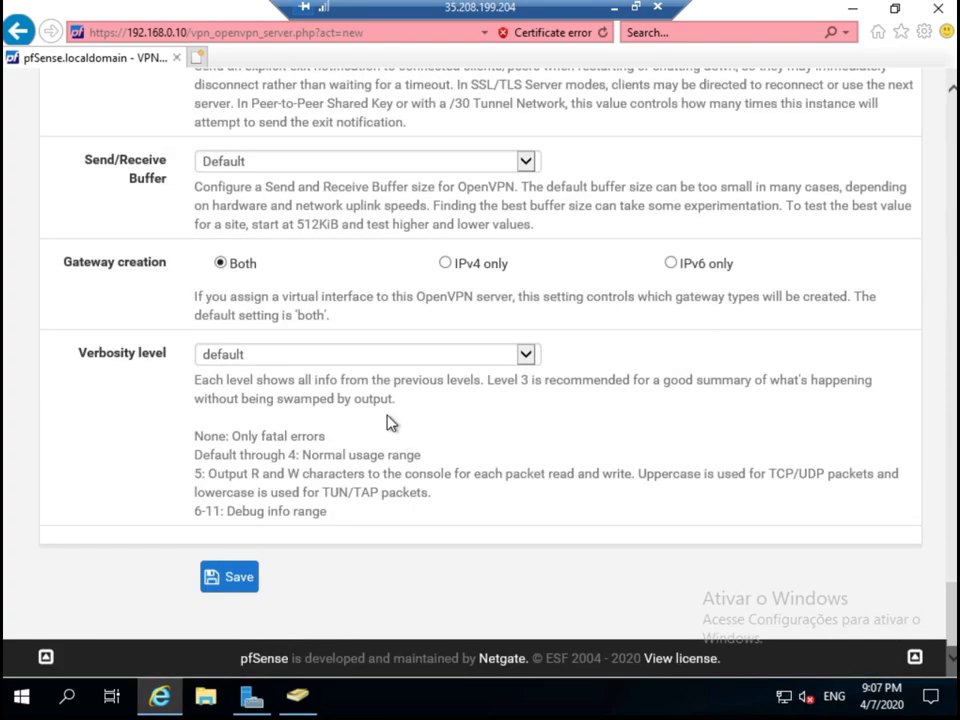
Save the new OpenVPN server on UDP4/1197 and go to Client Export.
click(235, 577)
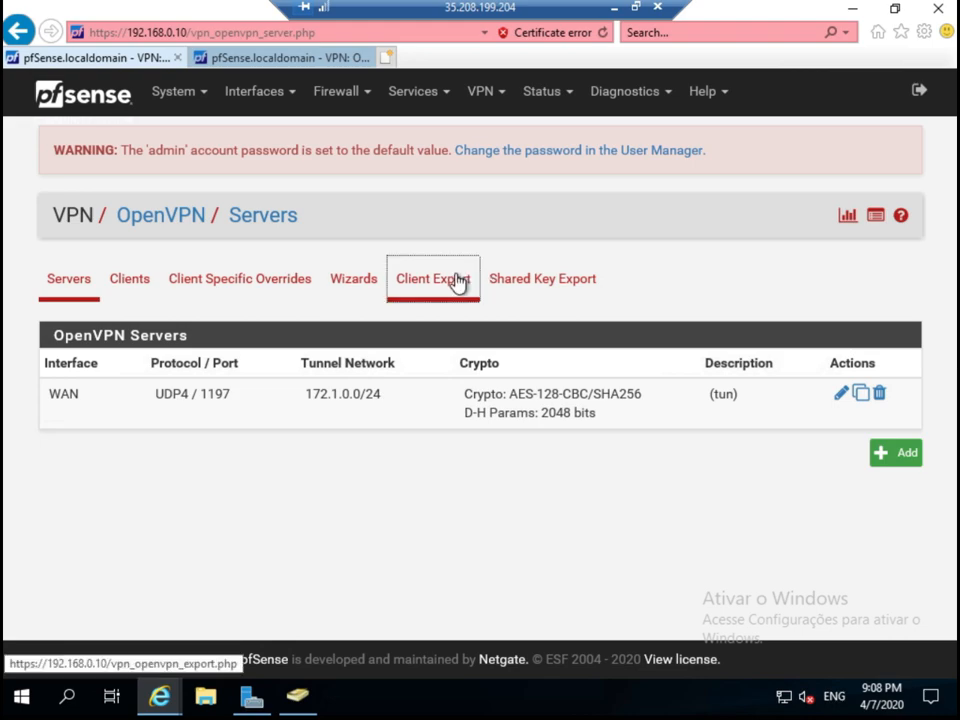
click(455, 281)
Tick Use Random Local Port on the Client Export page and scroll to the OpenVPN Clients list.
scroll(771, 460, down, 9)
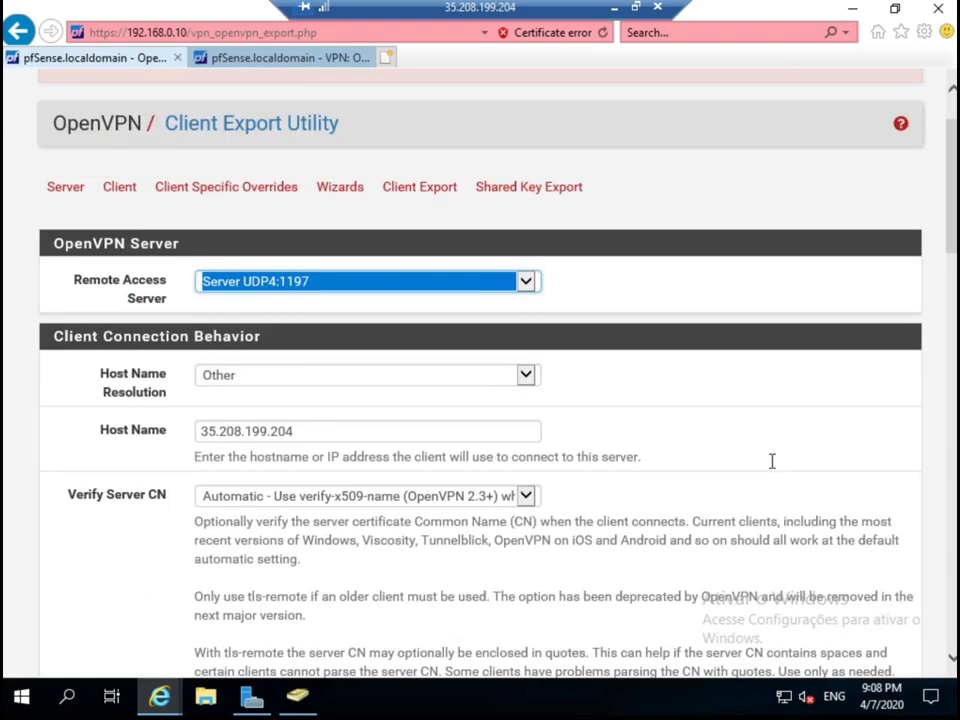
scroll(771, 468, up, 9)
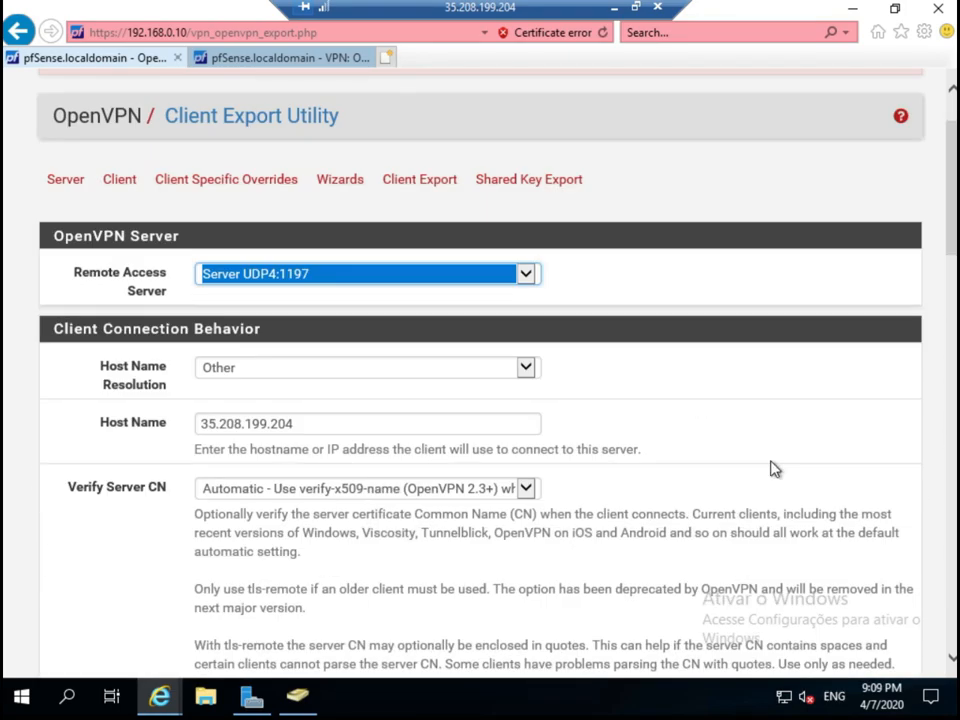
scroll(771, 468, down, 5)
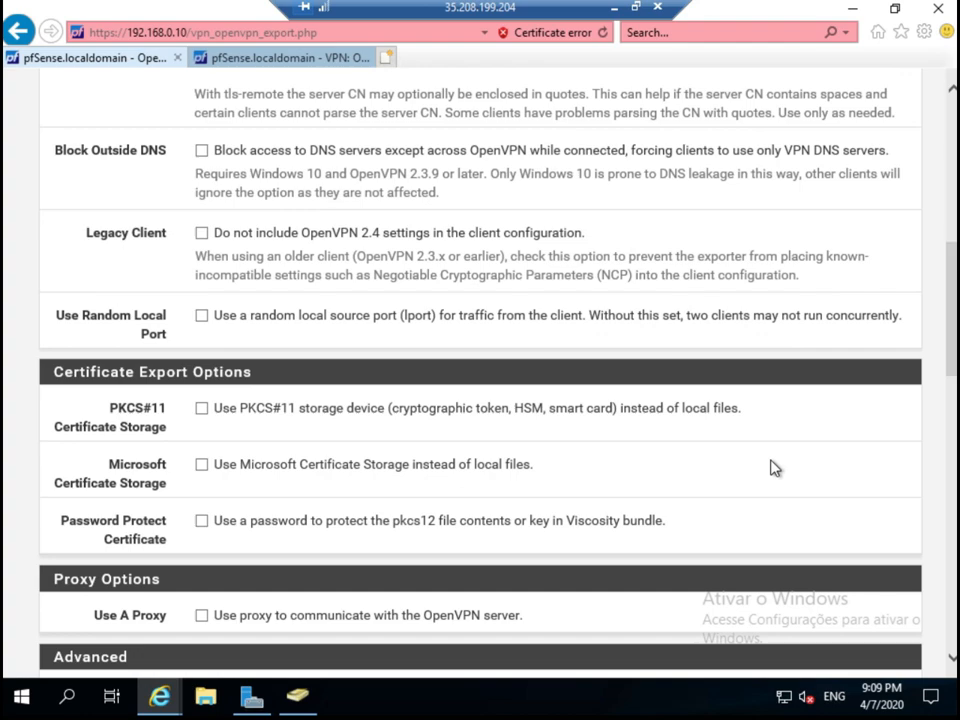
scroll(774, 467, down, 2)
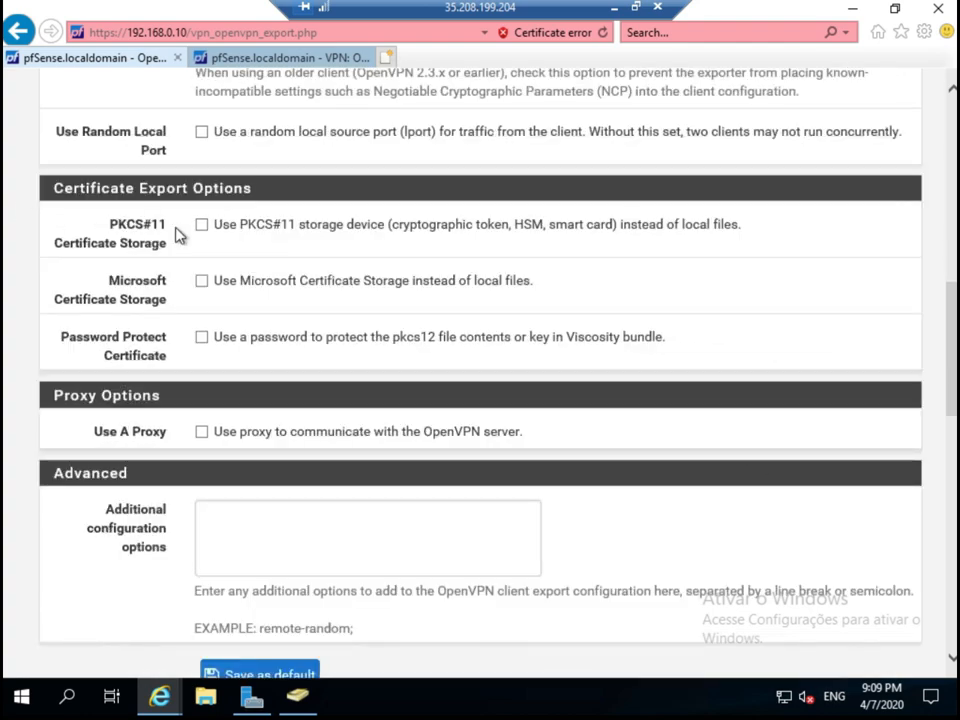
scroll(210, 328, up, 3)
click(202, 404)
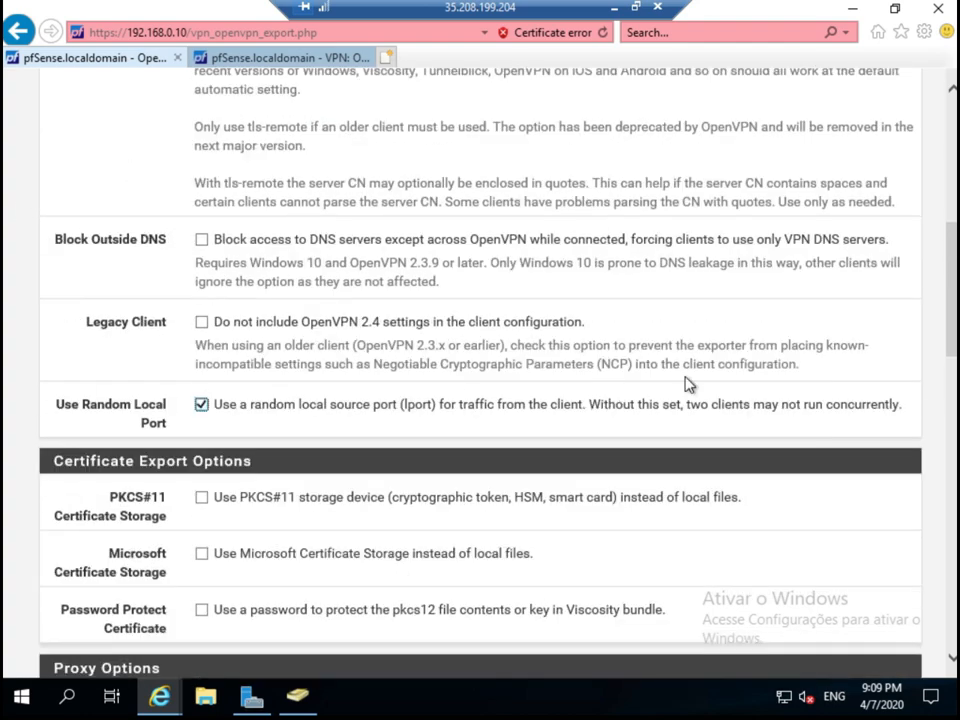
scroll(688, 384, down, 5)
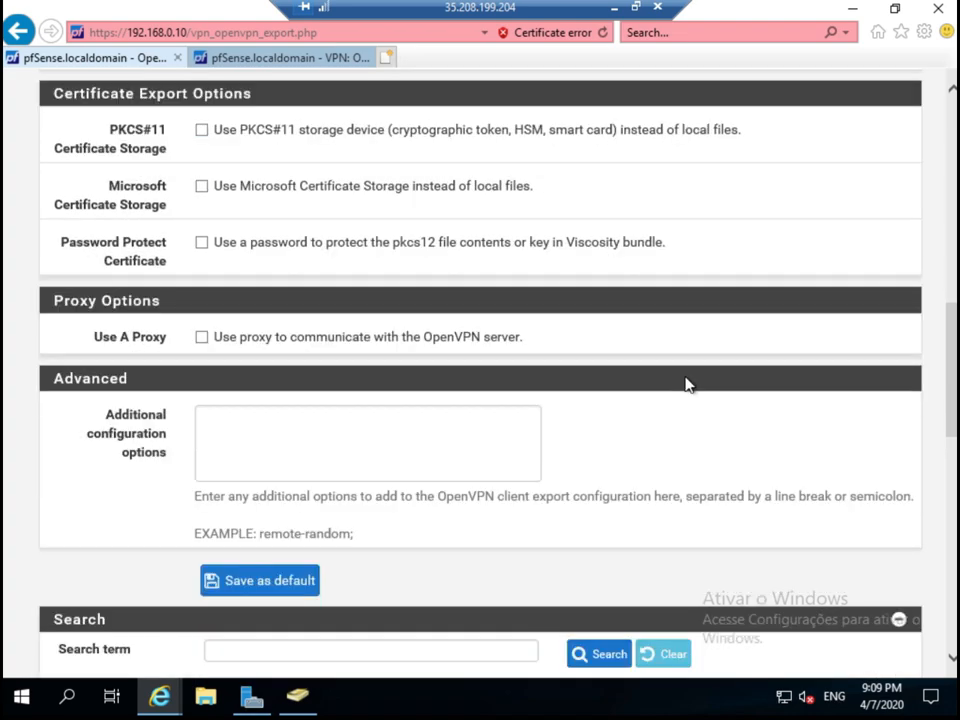
scroll(688, 386, down, 2)
scroll(686, 384, down, 3)
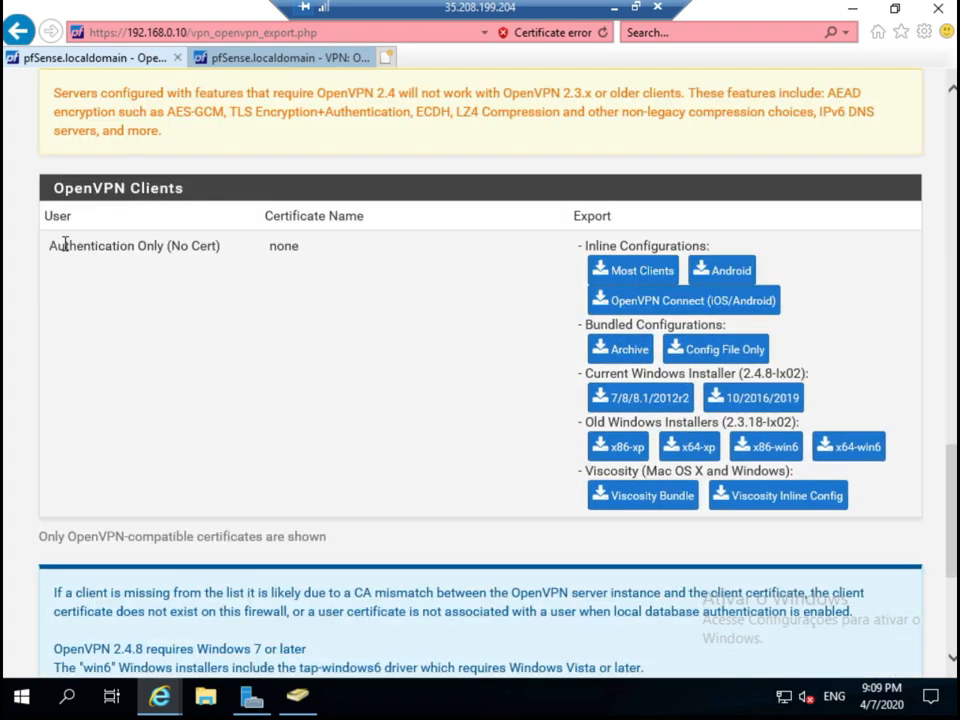
Download the Most Clients inline config pfSense-UDP4-1197-config.ovpn and show it in its folder.
drag(50, 245, 166, 252)
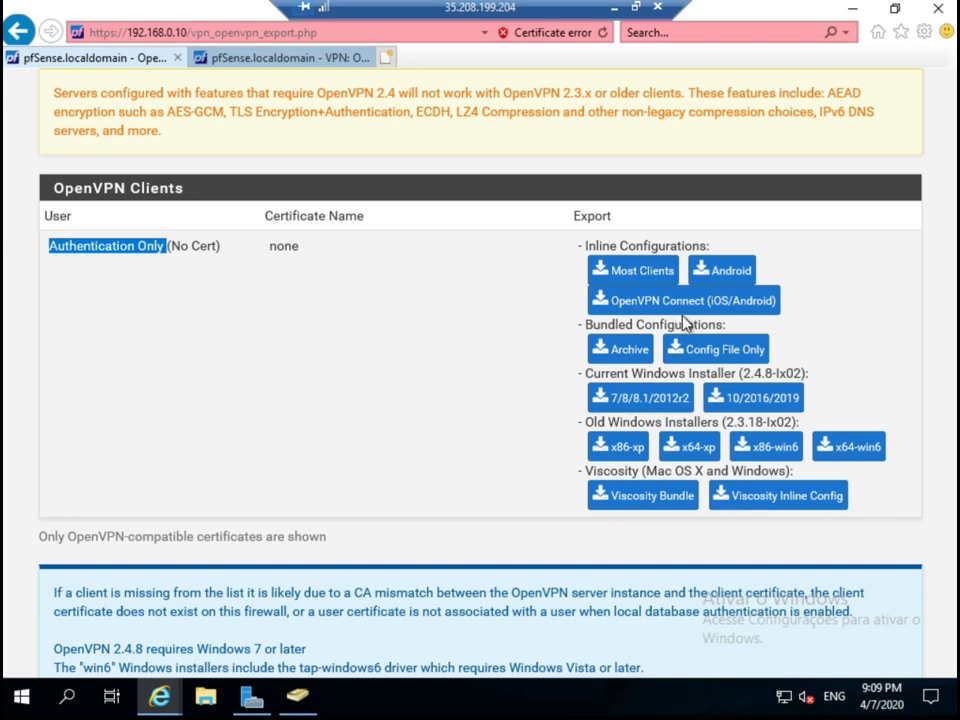
click(650, 275)
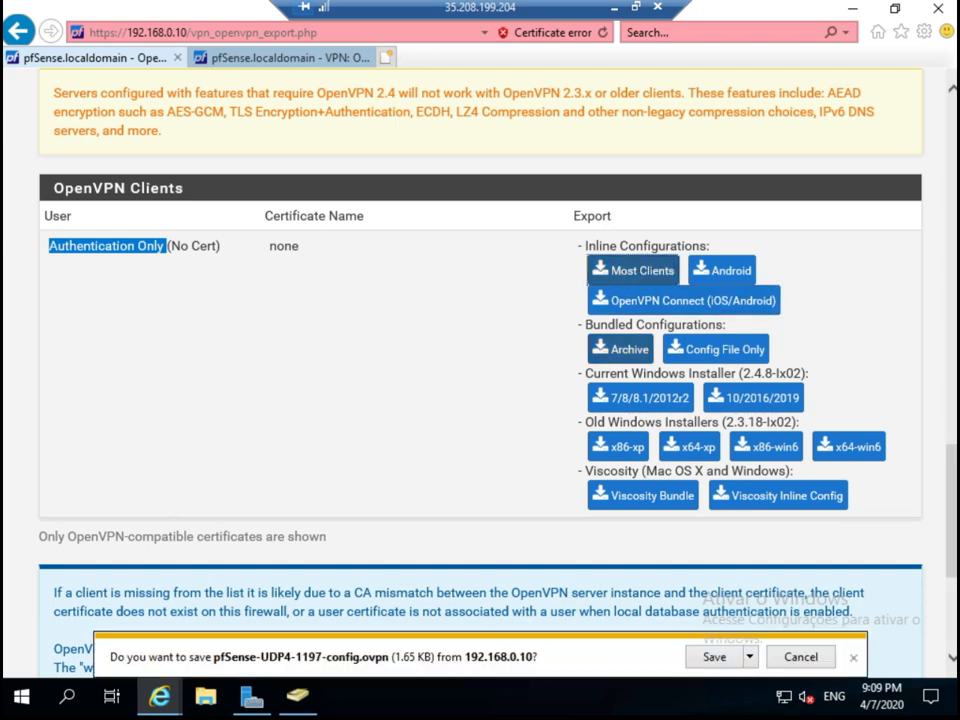
click(710, 661)
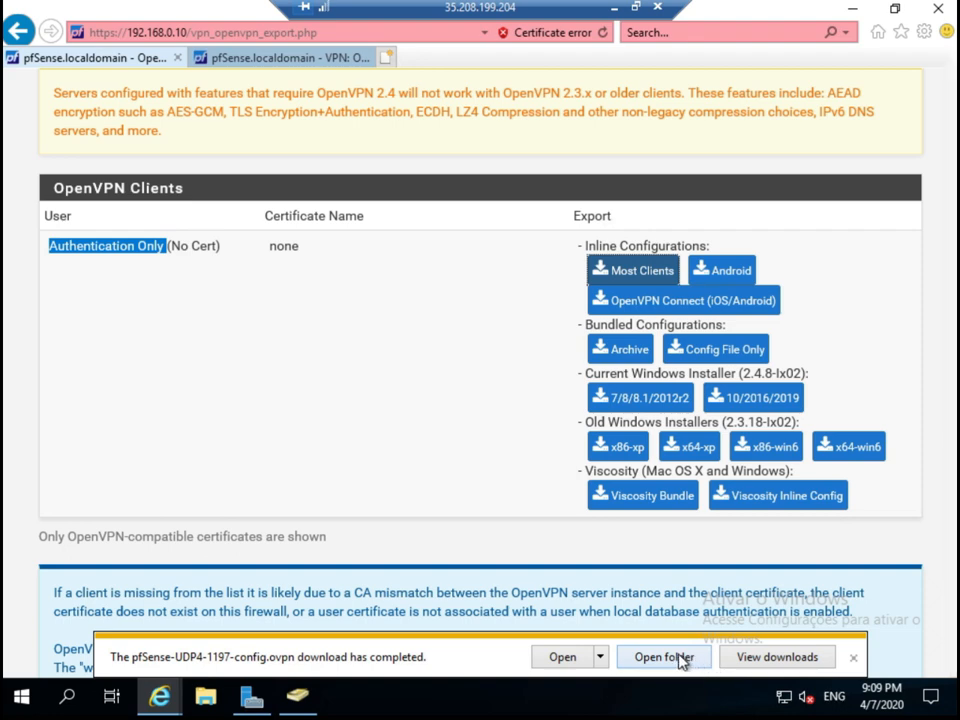
click(680, 660)
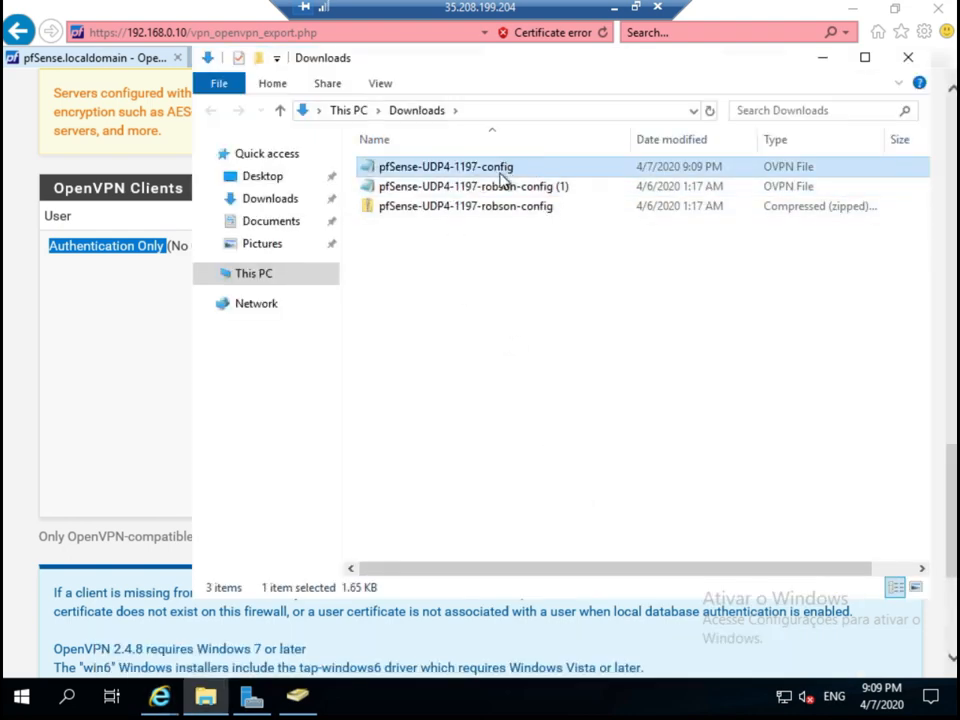
Delete the three files in Downloads and return to the pfSense export page.
drag(405, 155, 777, 229)
key(Delete)
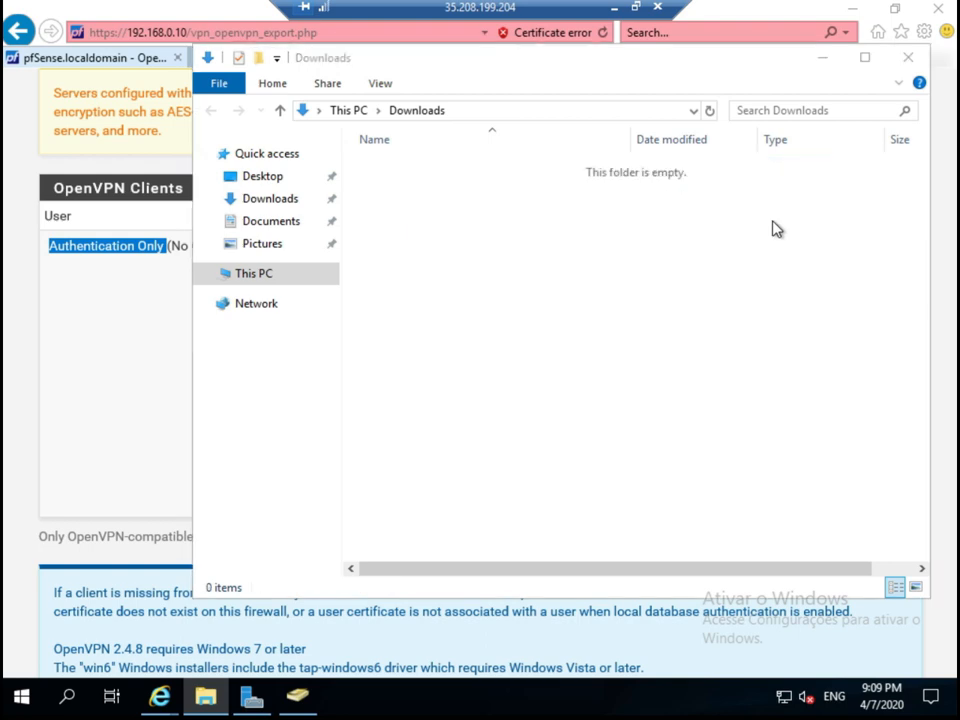
click(56, 319)
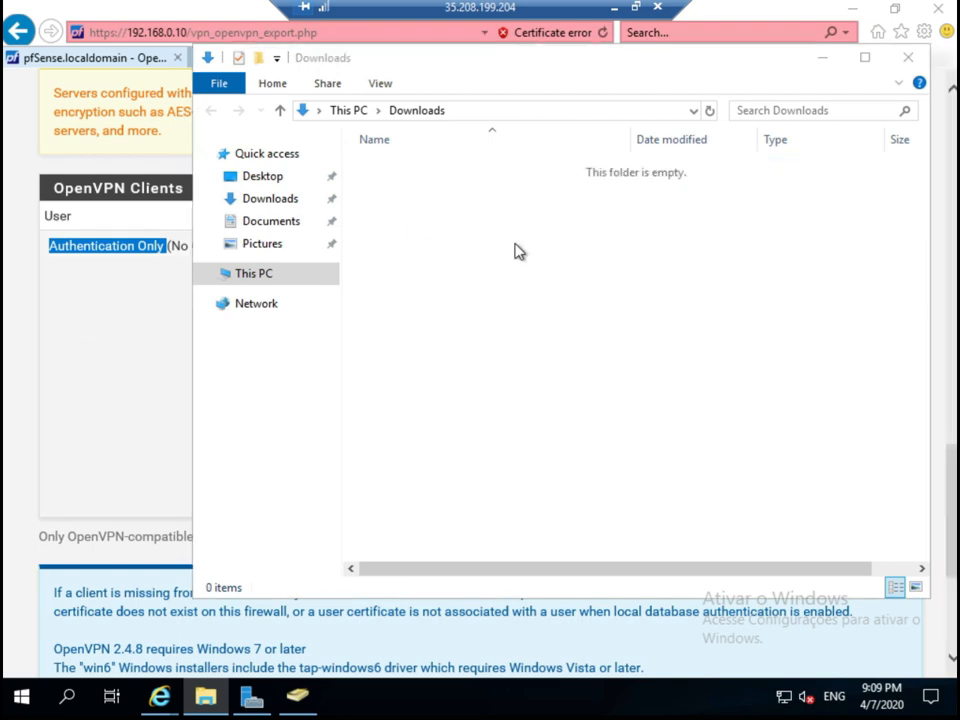
Re-download the Most Clients inline config into Downloads, then minimize the remote session.
click(634, 270)
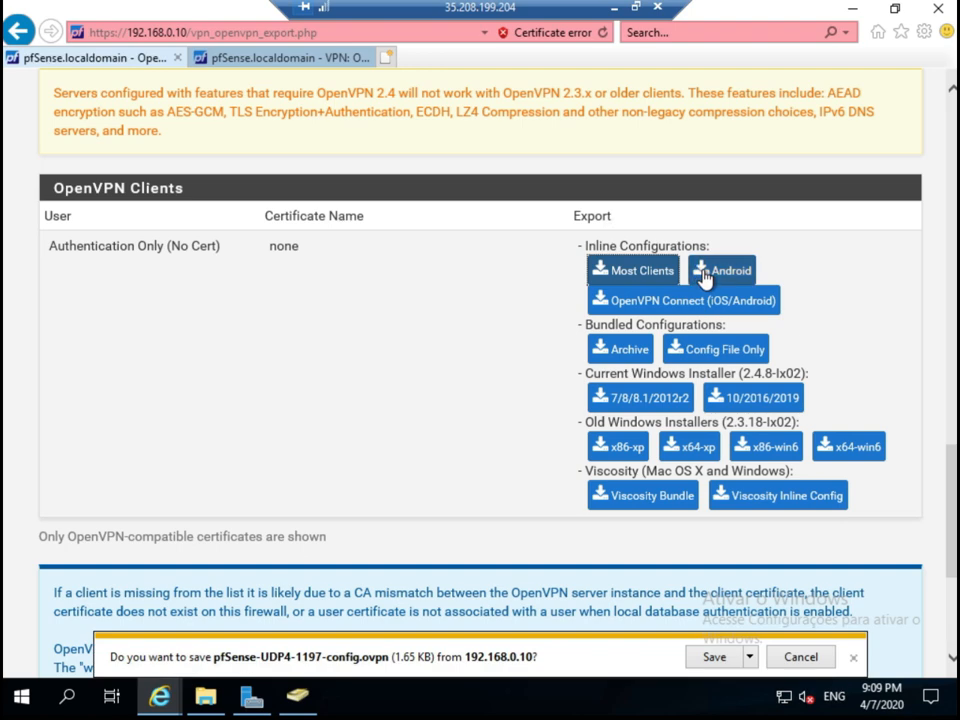
click(716, 660)
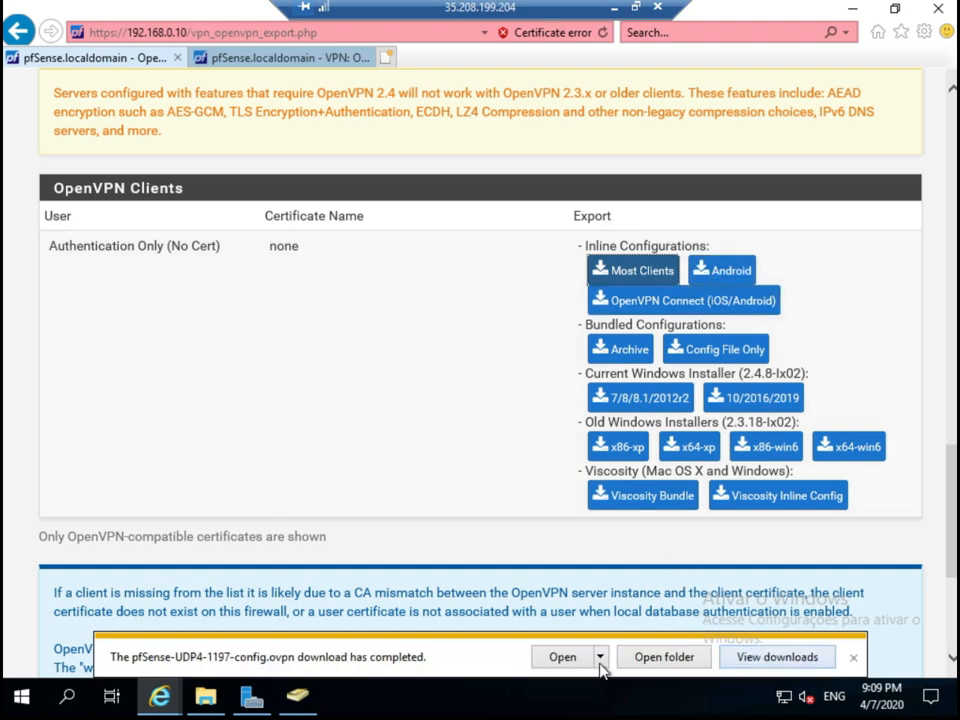
click(636, 665)
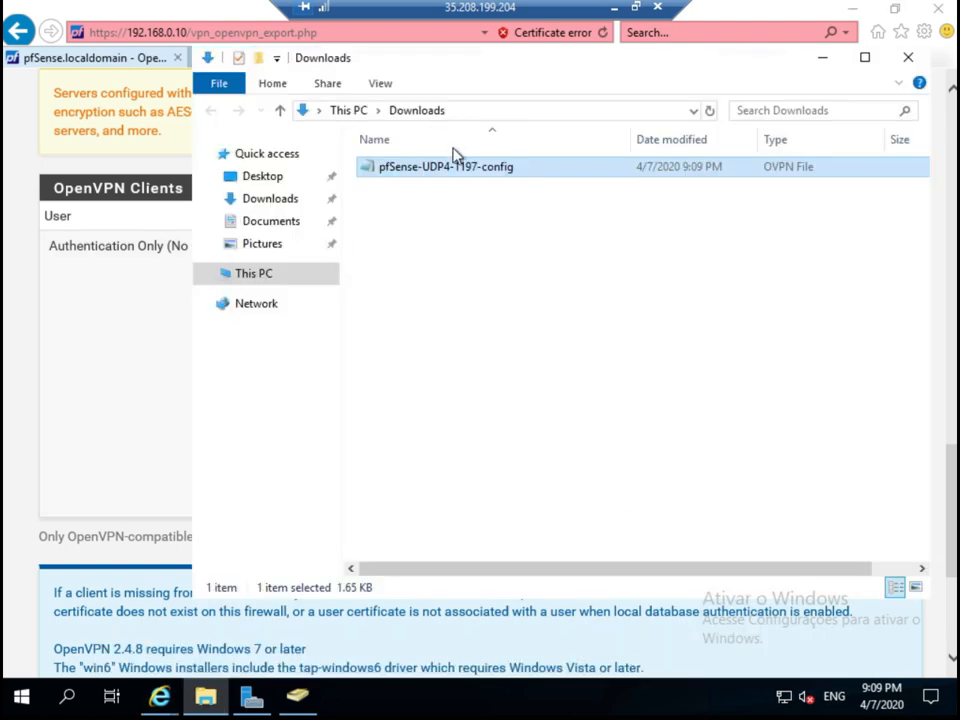
click(614, 8)
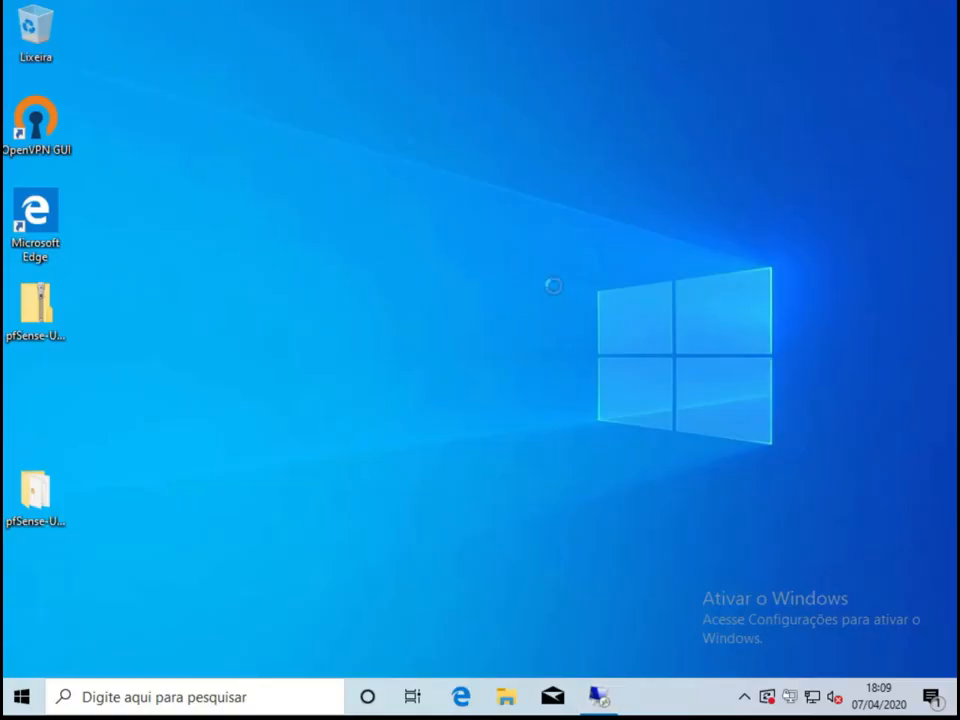
Paste the pfSense client config onto the local desktop and rename it to conexaoAD.
right_click(563, 288)
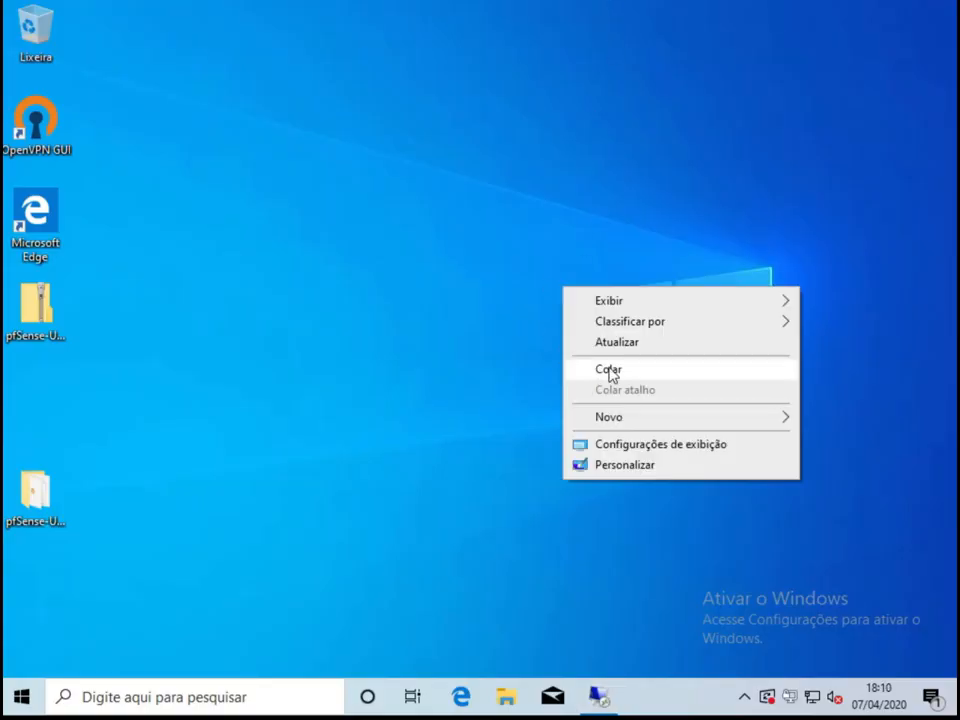
click(610, 370)
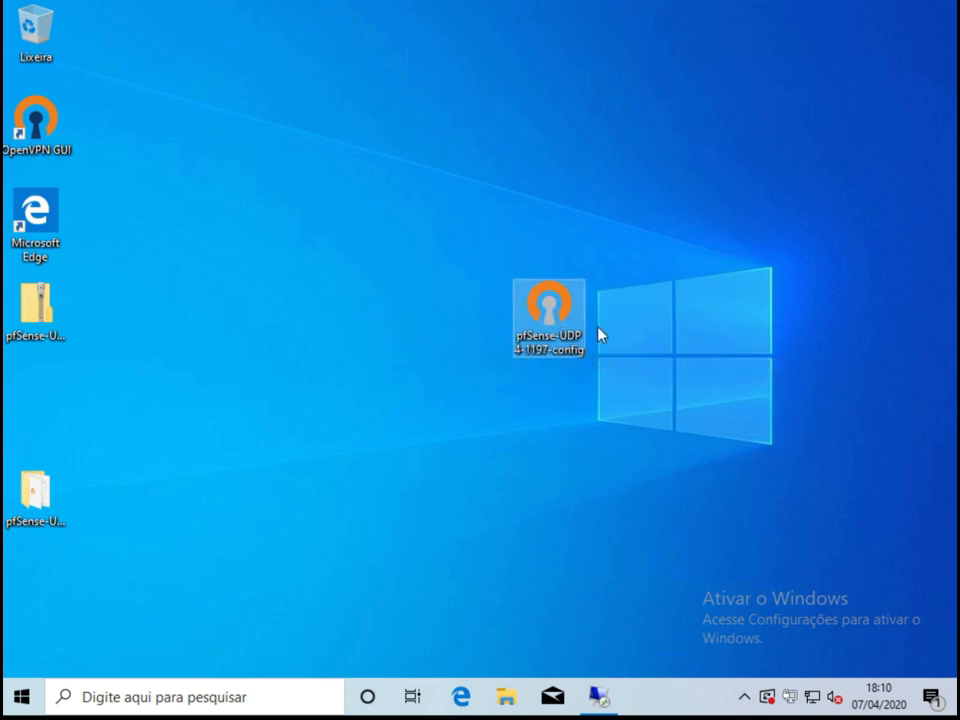
key(F2)
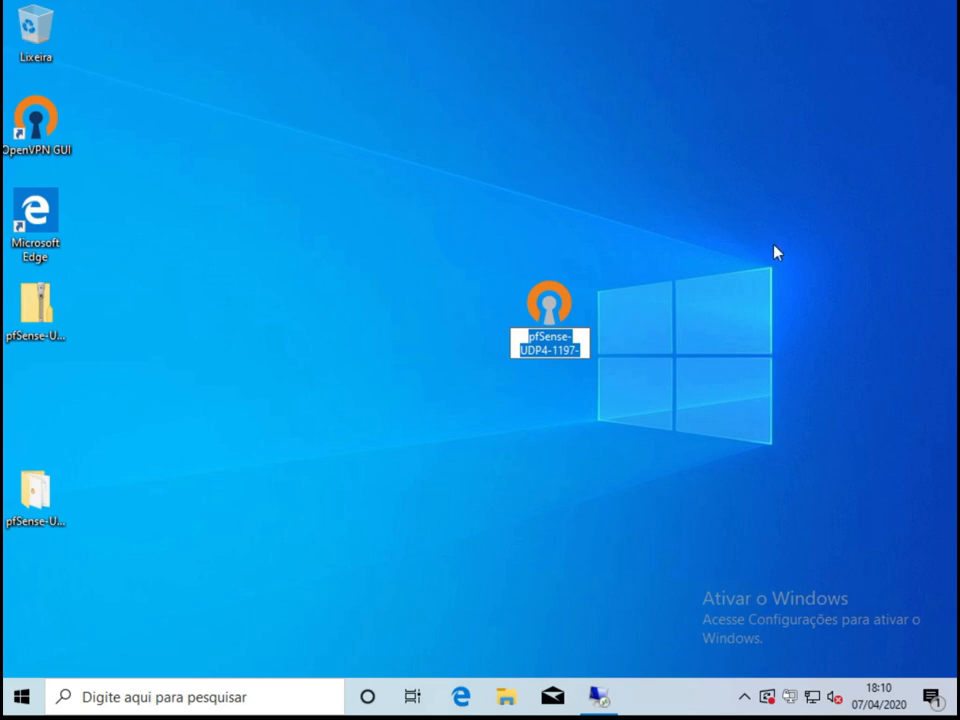
text(conexao)
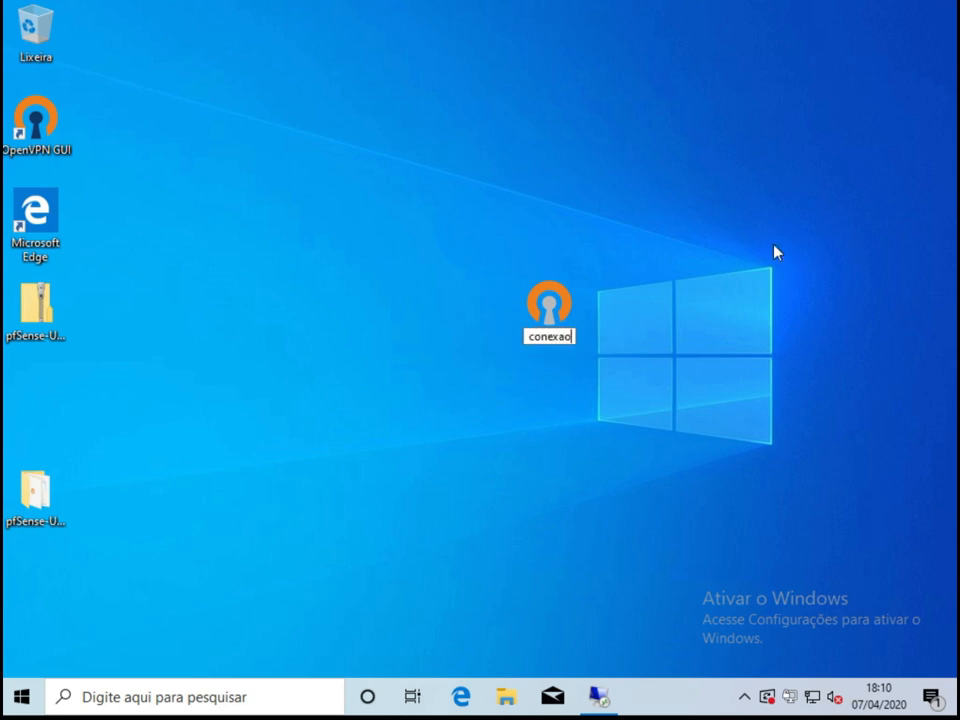
text(AD)
key(Return)
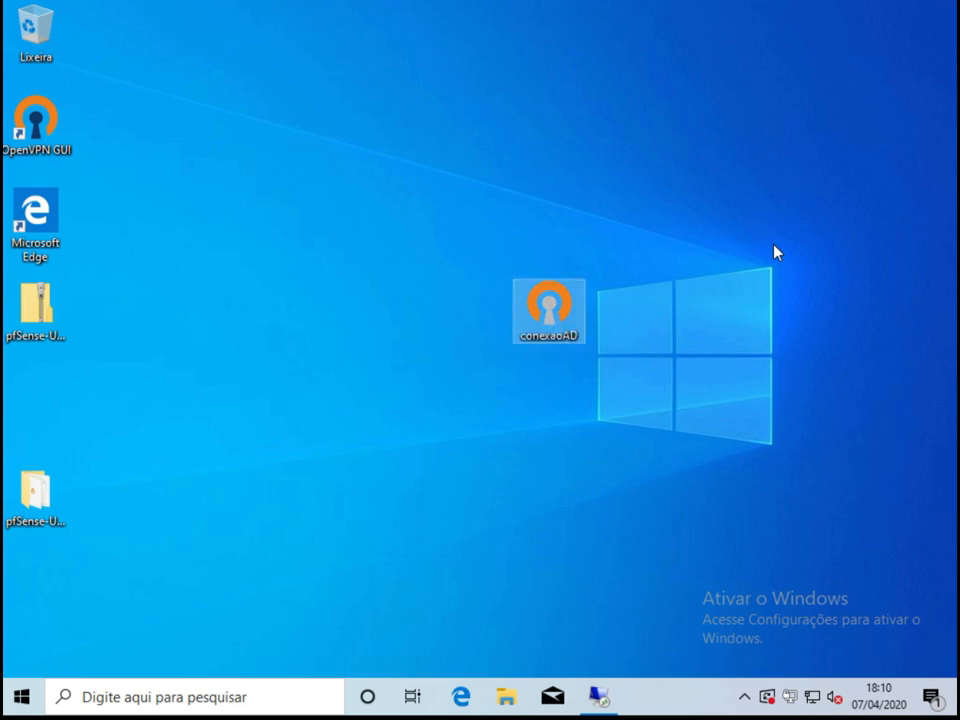
right_click(788, 698)
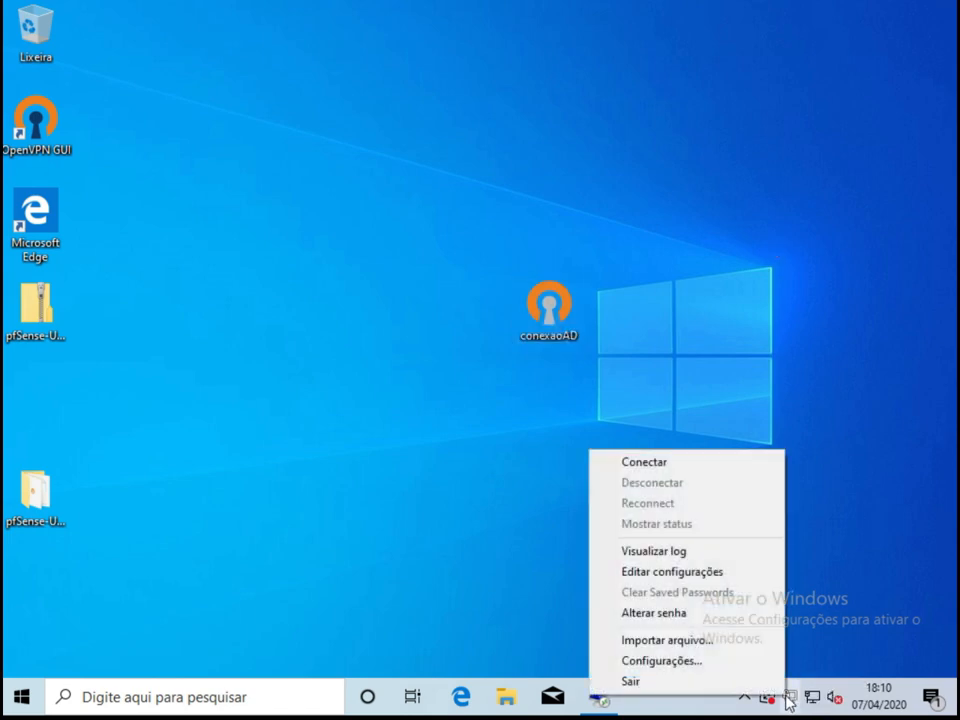
Import the conexaoAD config file from the desktop into OpenVPN GUI.
click(677, 640)
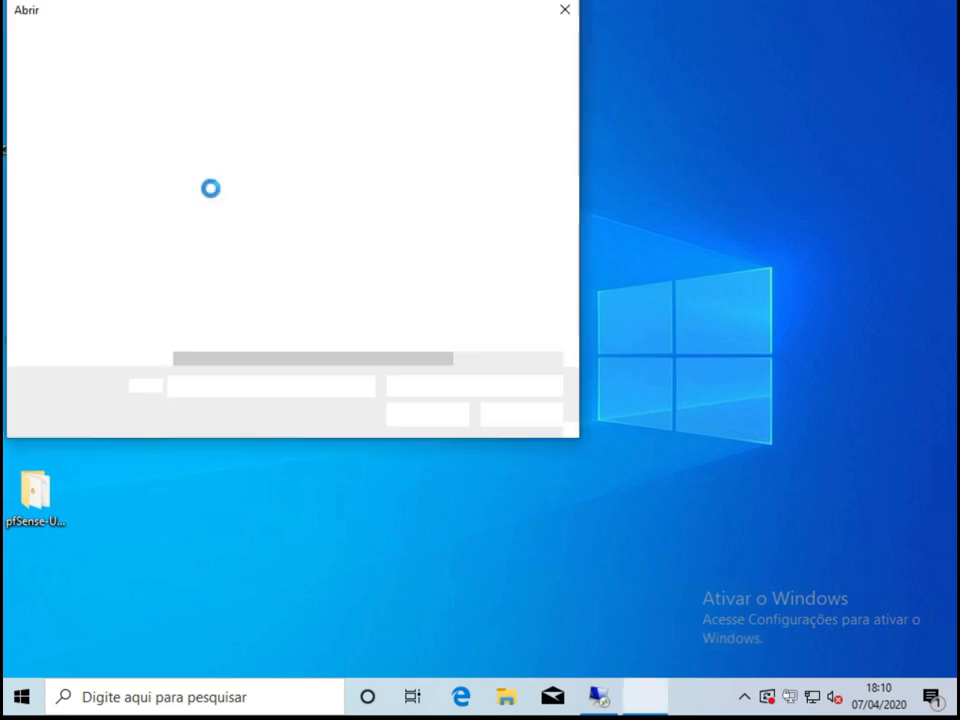
click(105, 141)
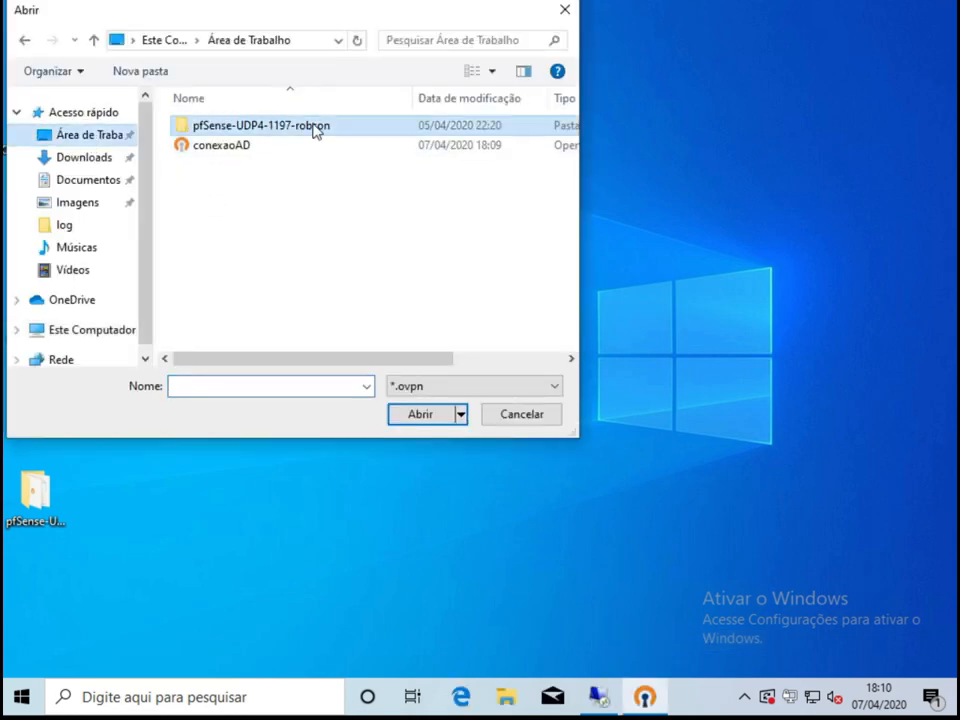
click(214, 147)
click(419, 414)
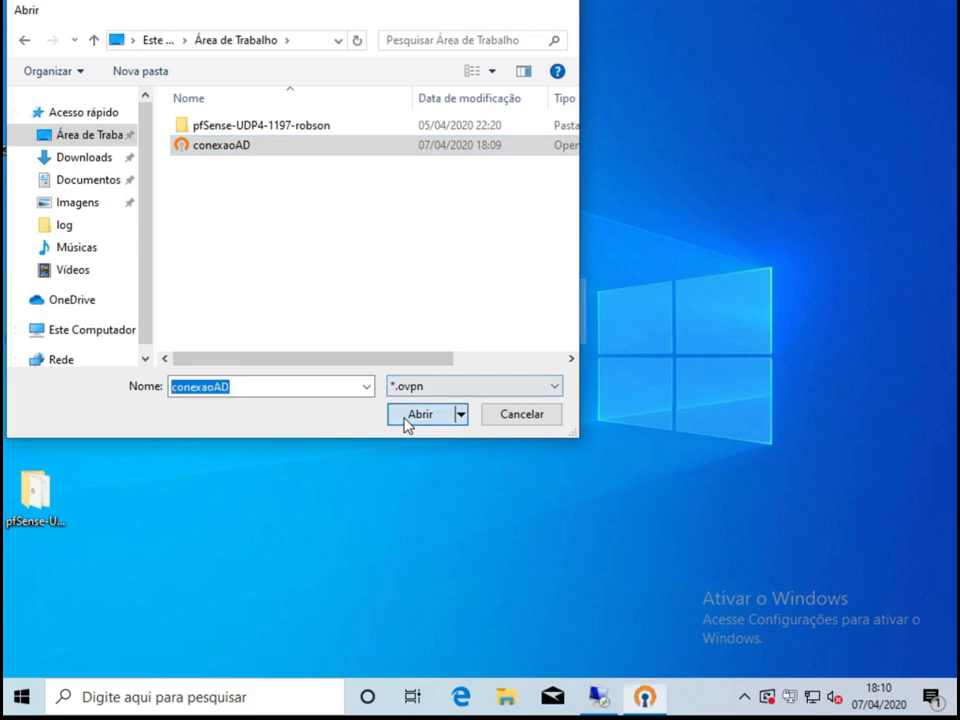
click(529, 399)
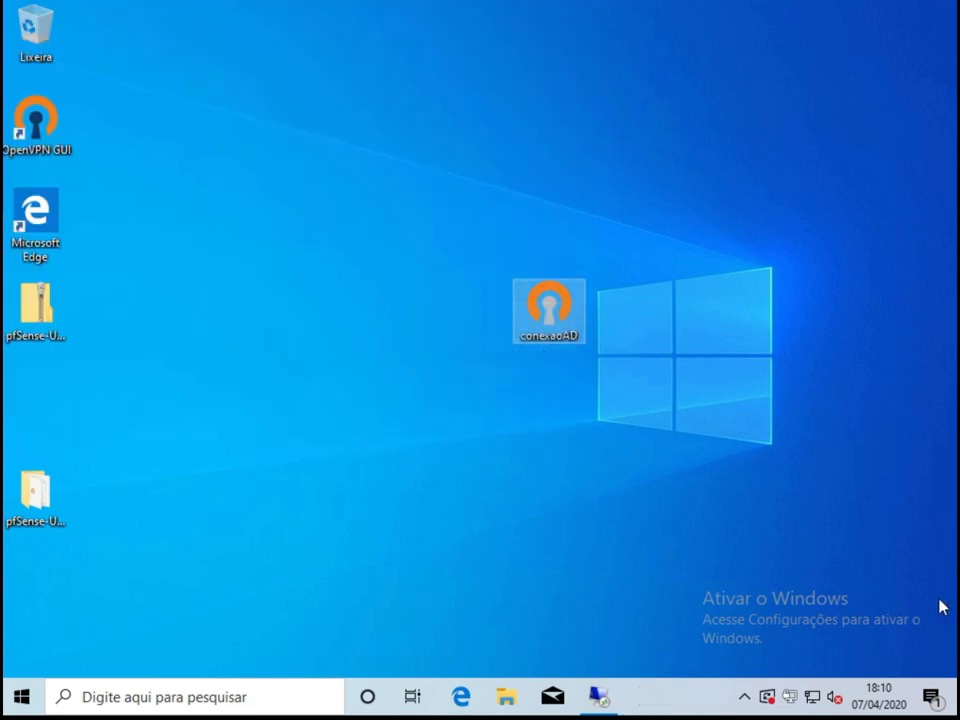
Connect the conexaoAD profile, entering the allowed user's username and password.
right_click(789, 697)
mouse_move(676, 597)
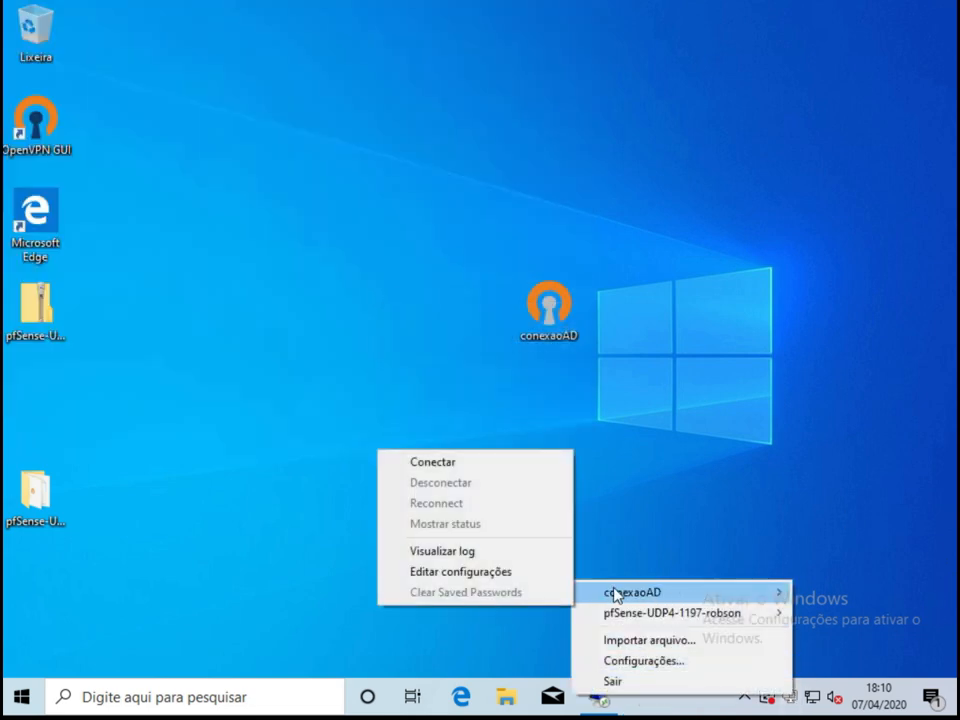
click(490, 466)
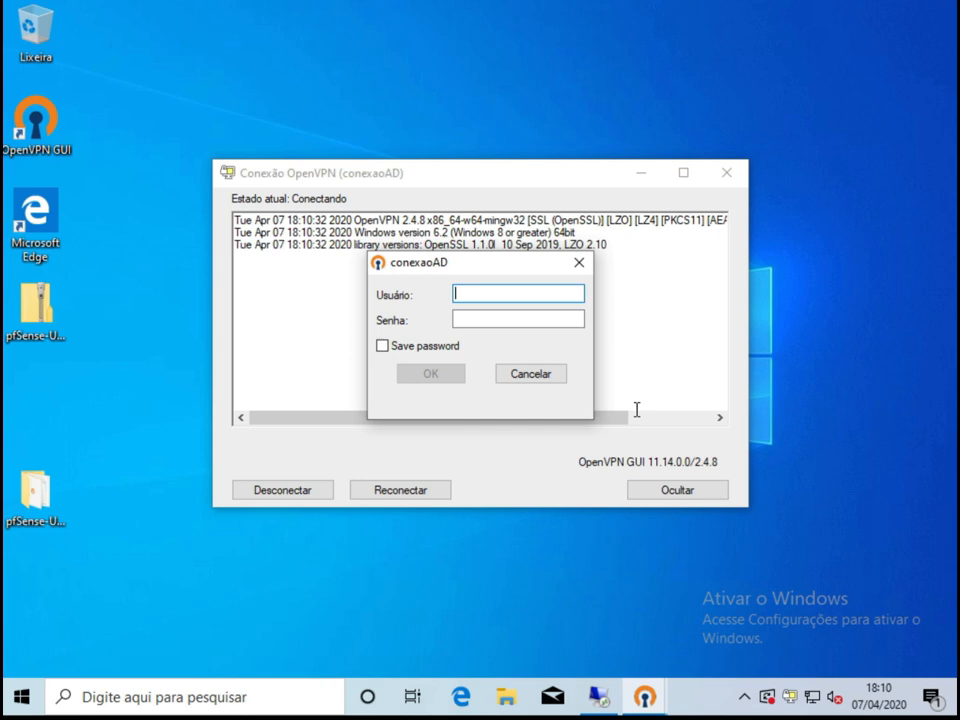
text(vpnuser)
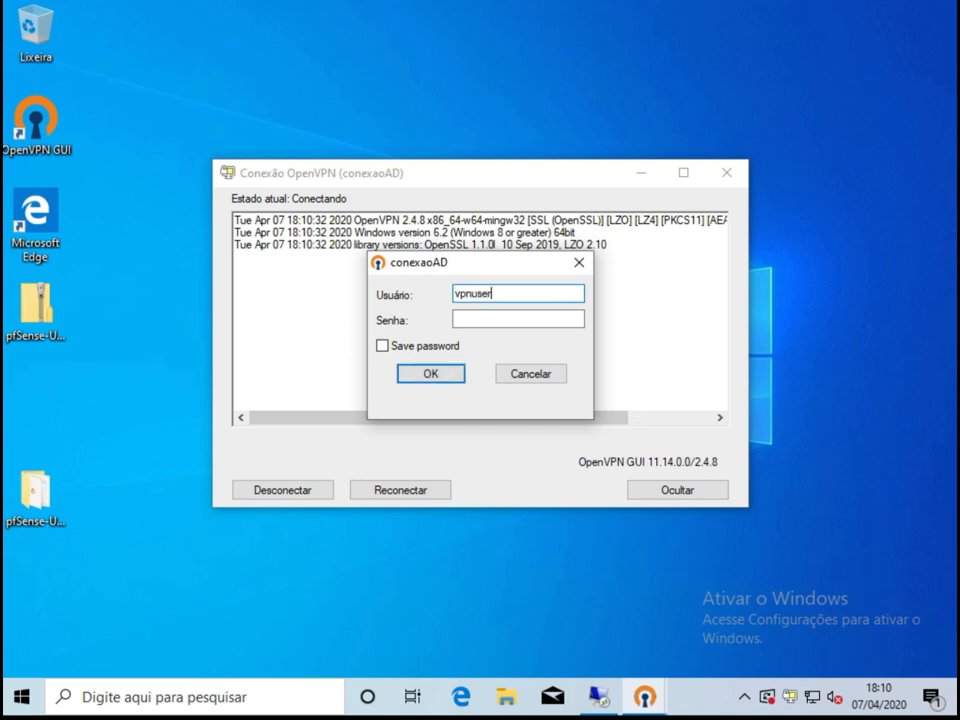
key(BackSpace)
key(BackSpace)
key(BackSpace)
key(BackSpace)
text(autenticador*********)
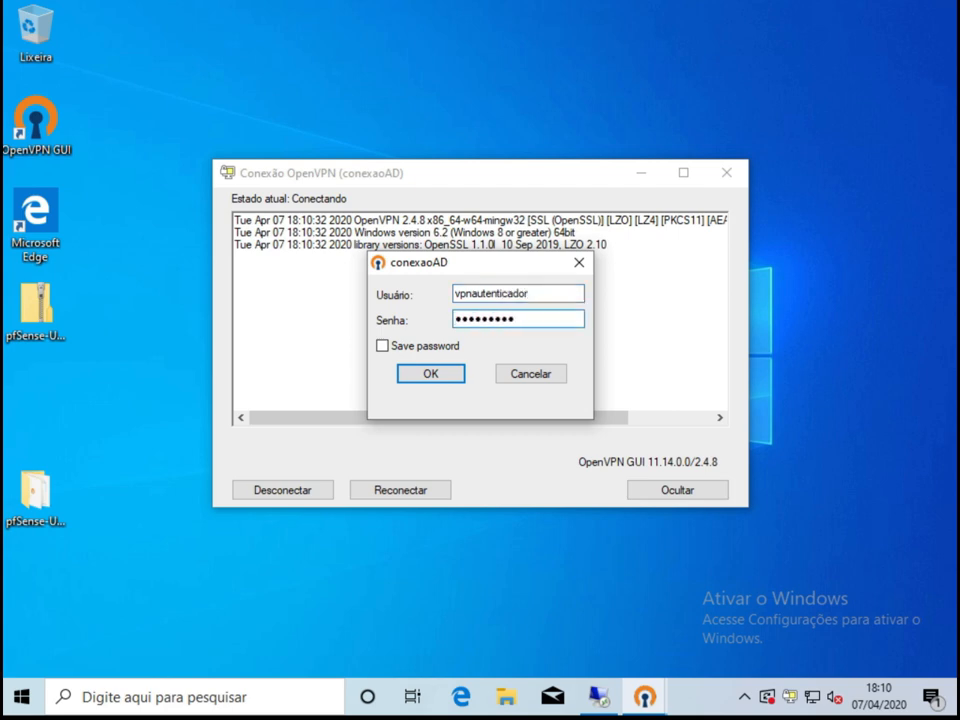
key(Return)
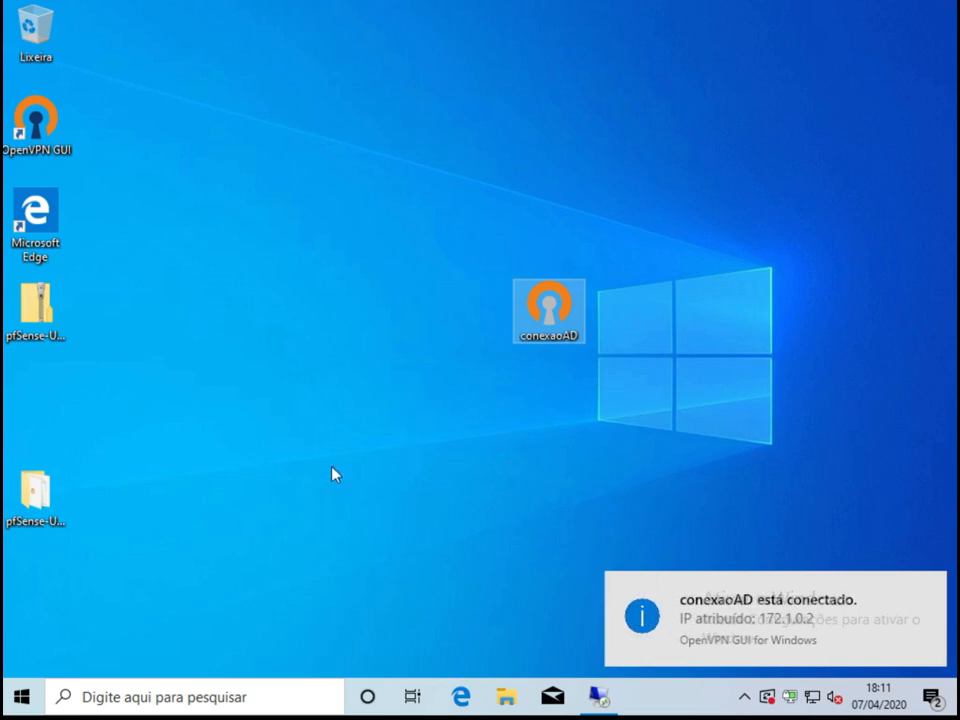
Launch Command Prompt by searching cmd in the Start menu.
click(22, 697)
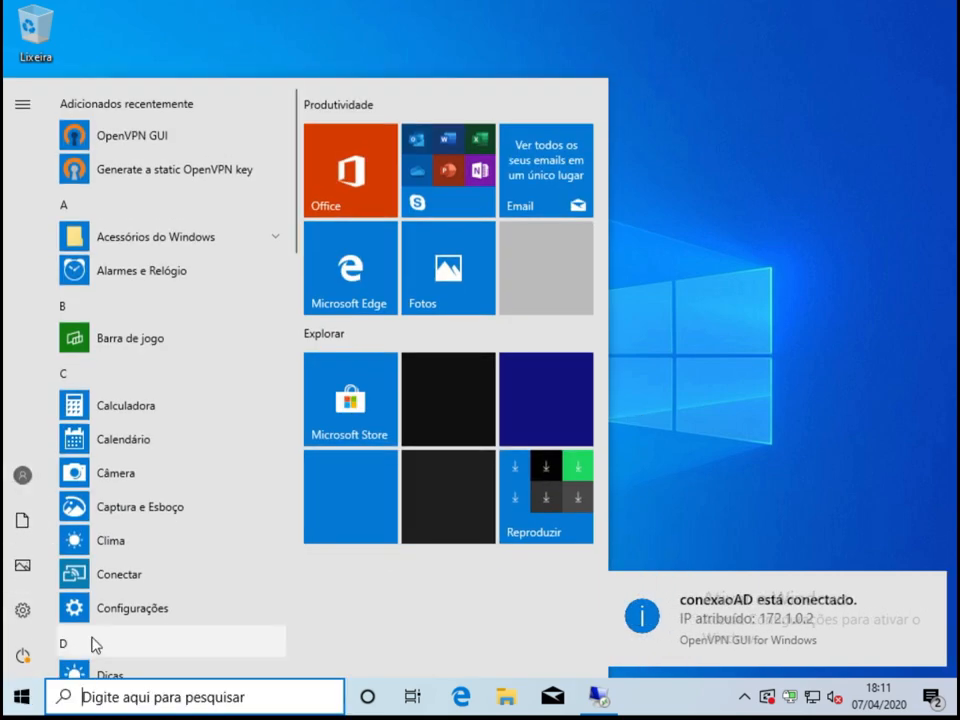
text(cmd)
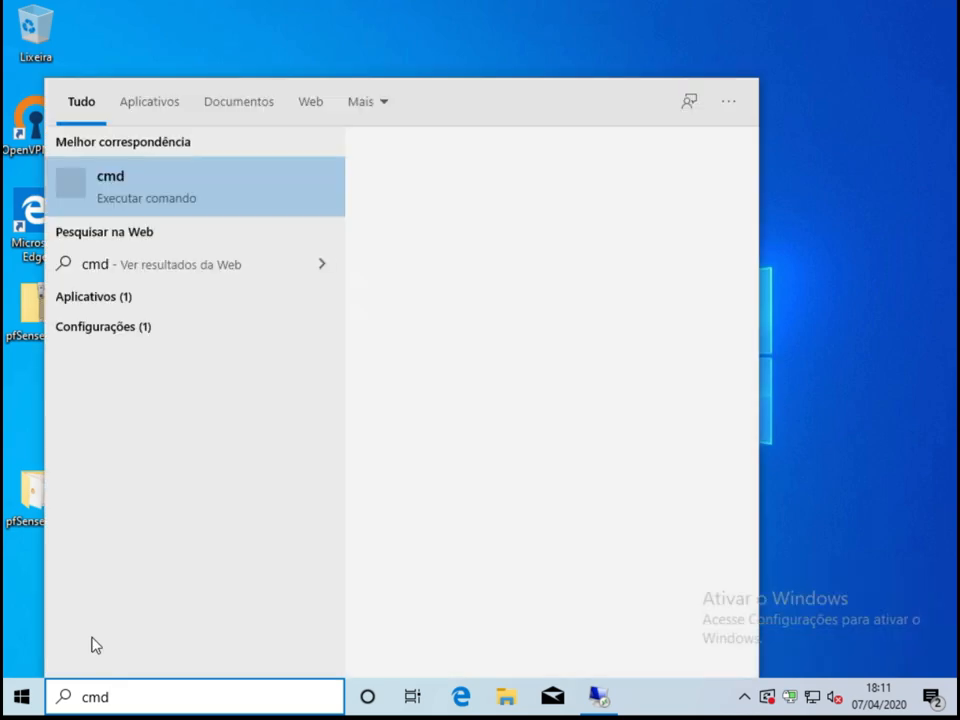
key(Return)
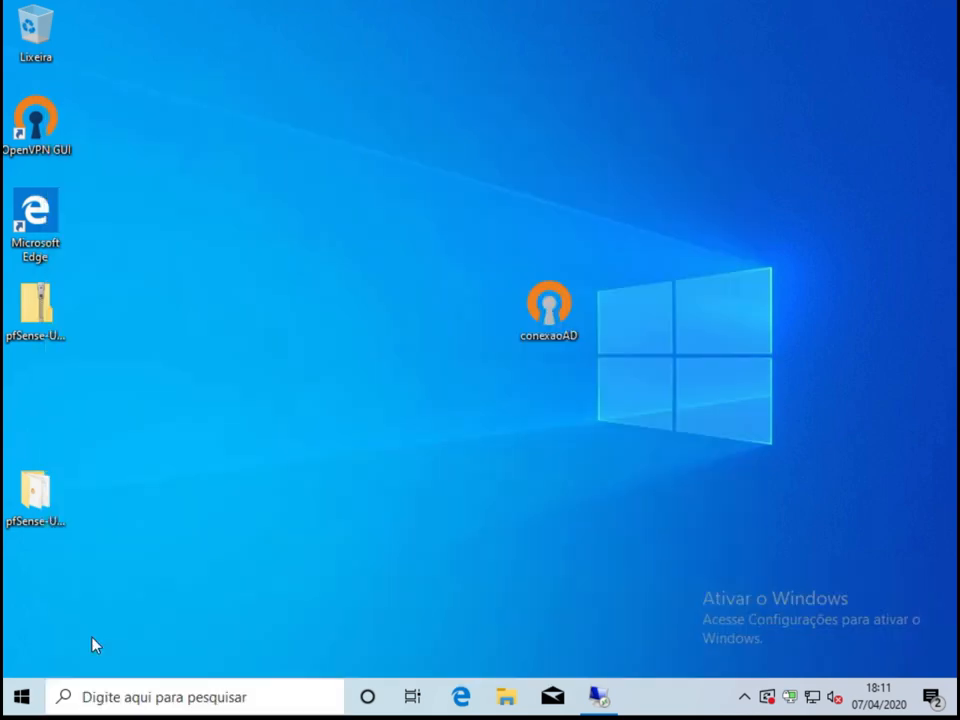
Ping 192.168.0.5 and stop it, getting 3 of 3 replies with 0% loss.
text(ping 192)
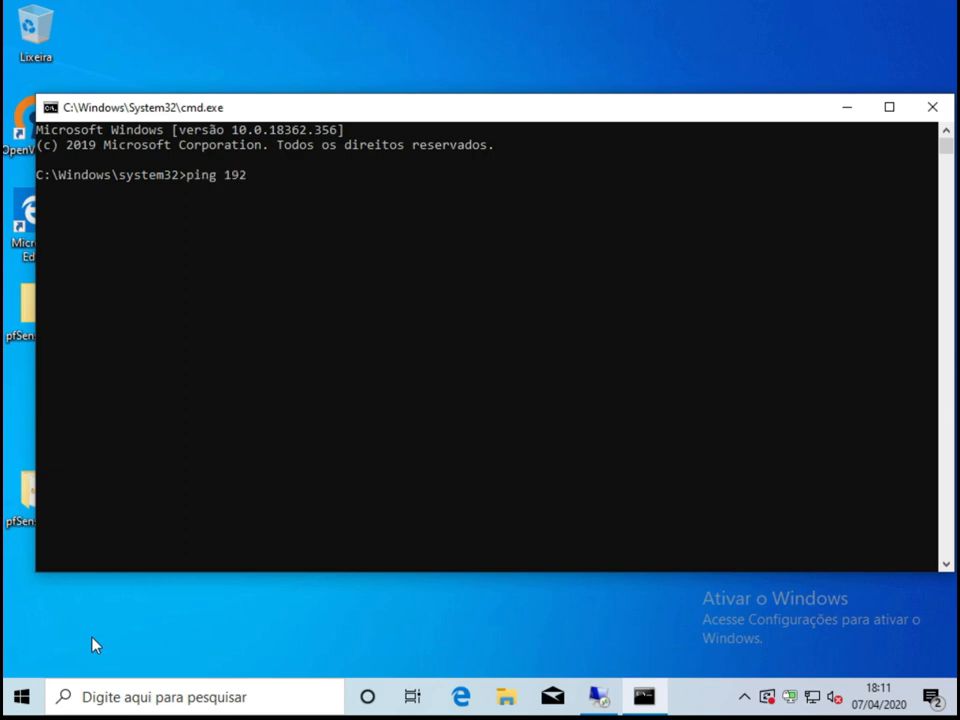
text(.168.0.5)
key(Return)
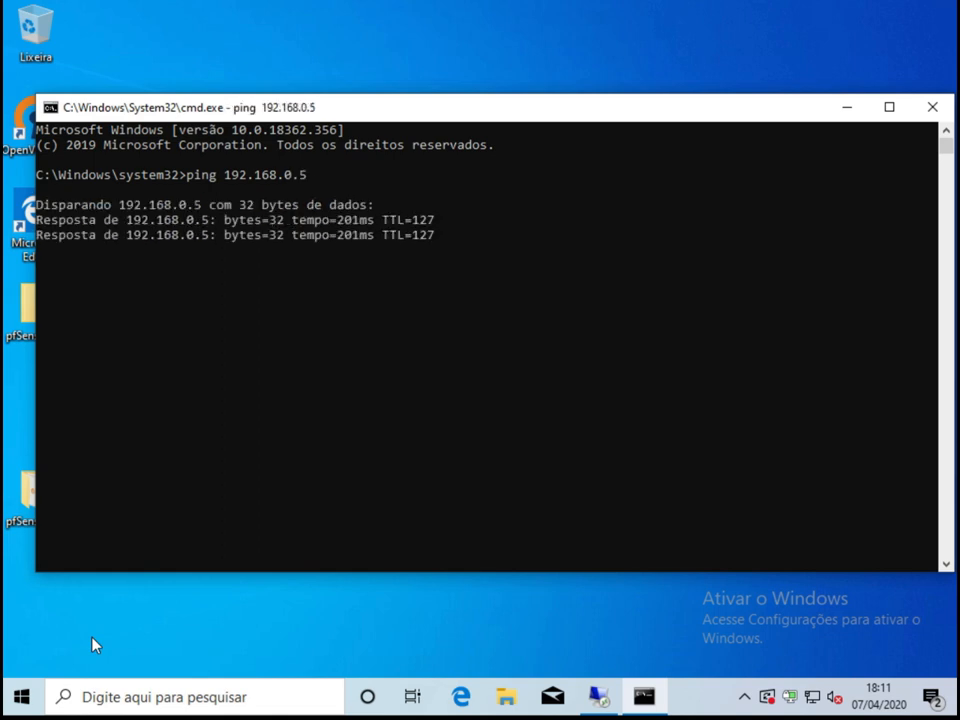
key(ctrl+c)
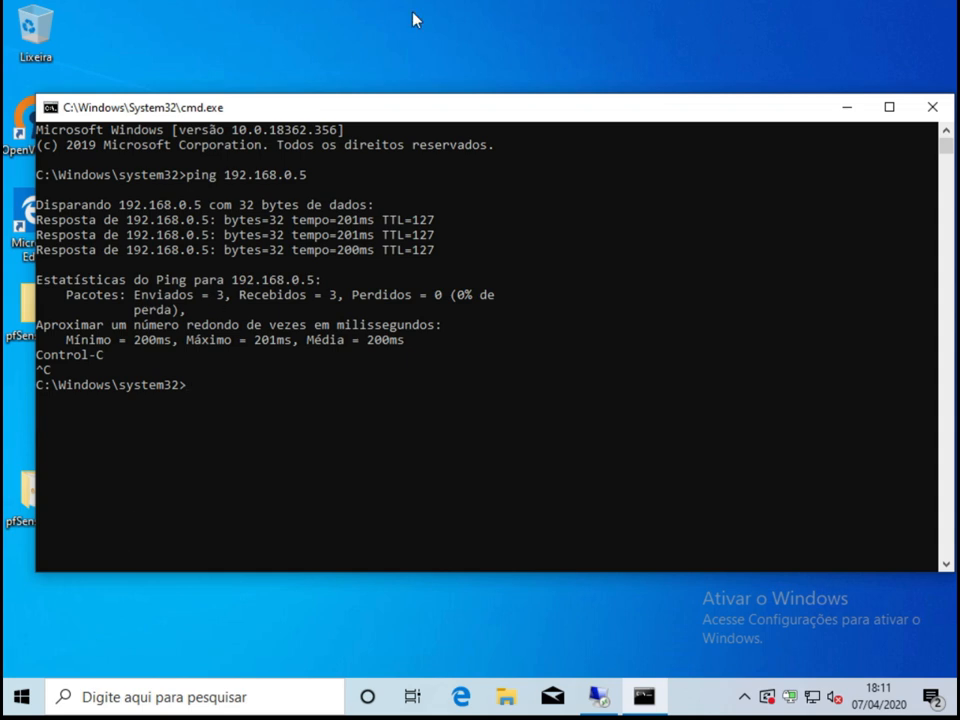
click(843, 110)
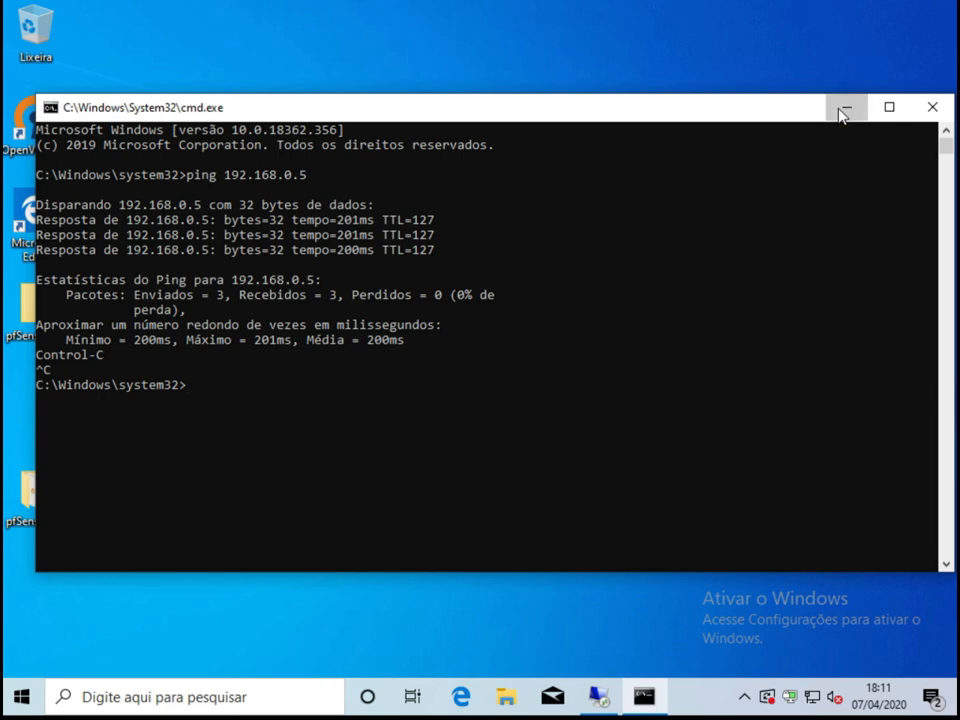
Choose Desconectar for the conexaoAD profile from the OpenVPN tray menu.
right_click(790, 697)
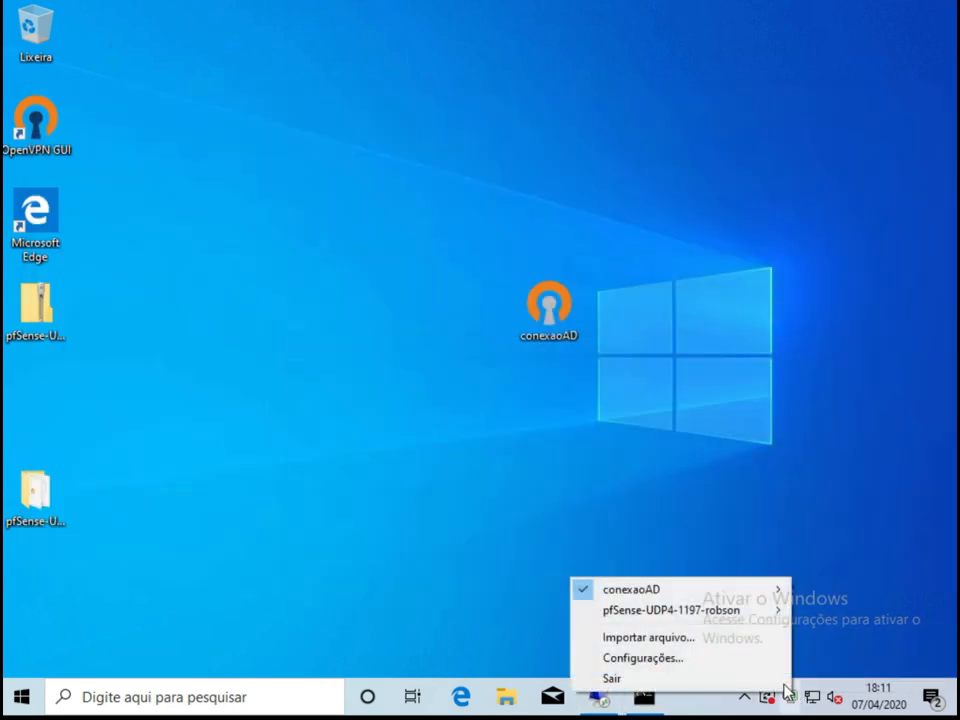
mouse_move(724, 594)
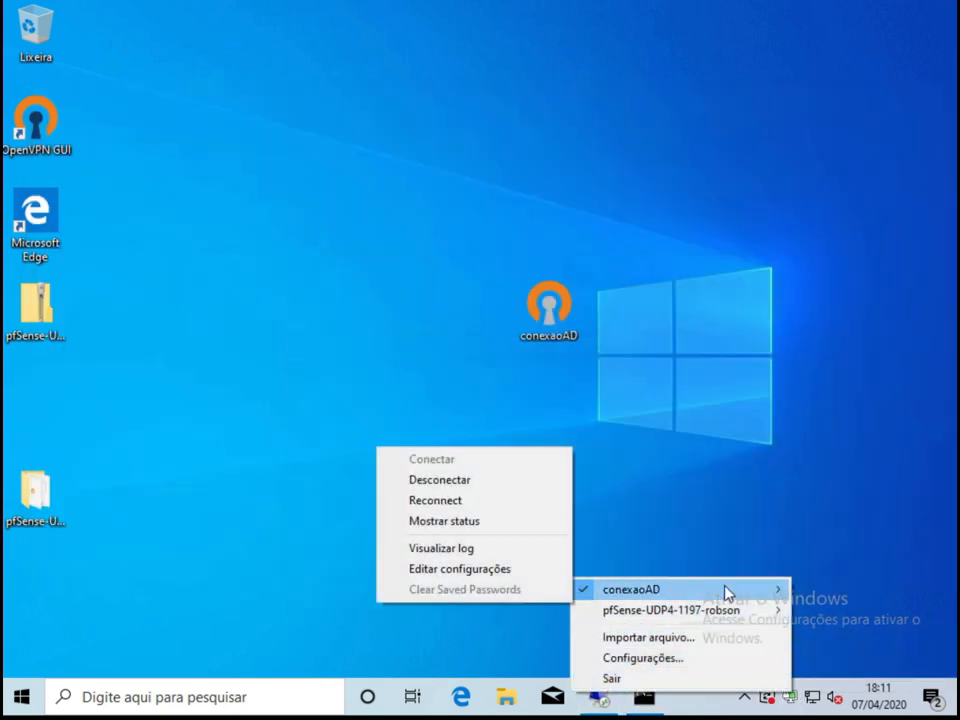
click(455, 482)
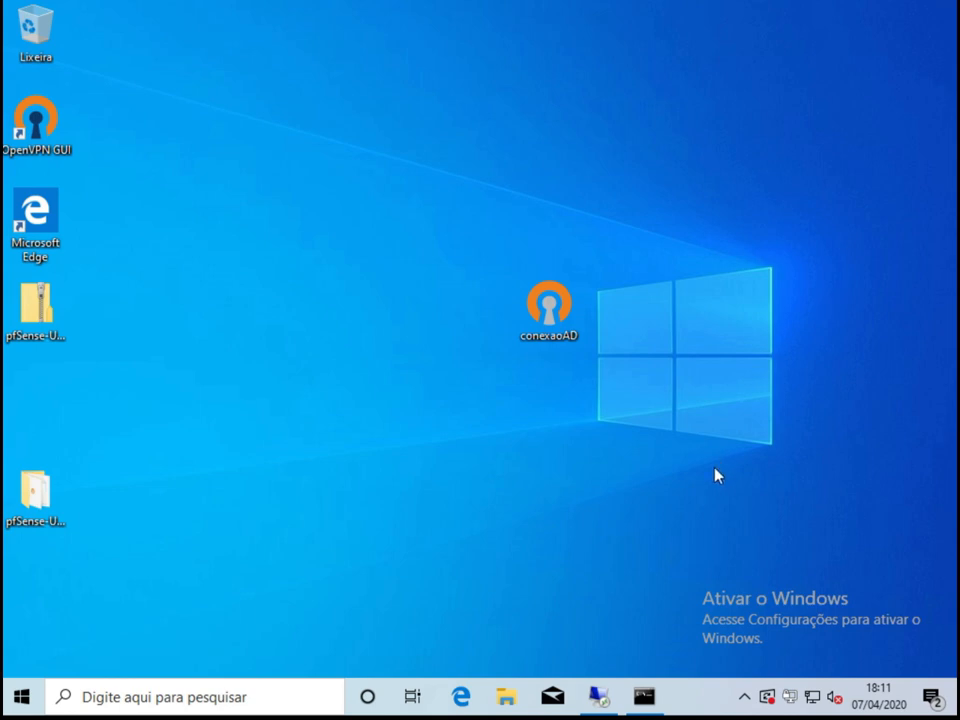
Return to the remote server and bring Active Directory Users and Computers forward.
click(604, 696)
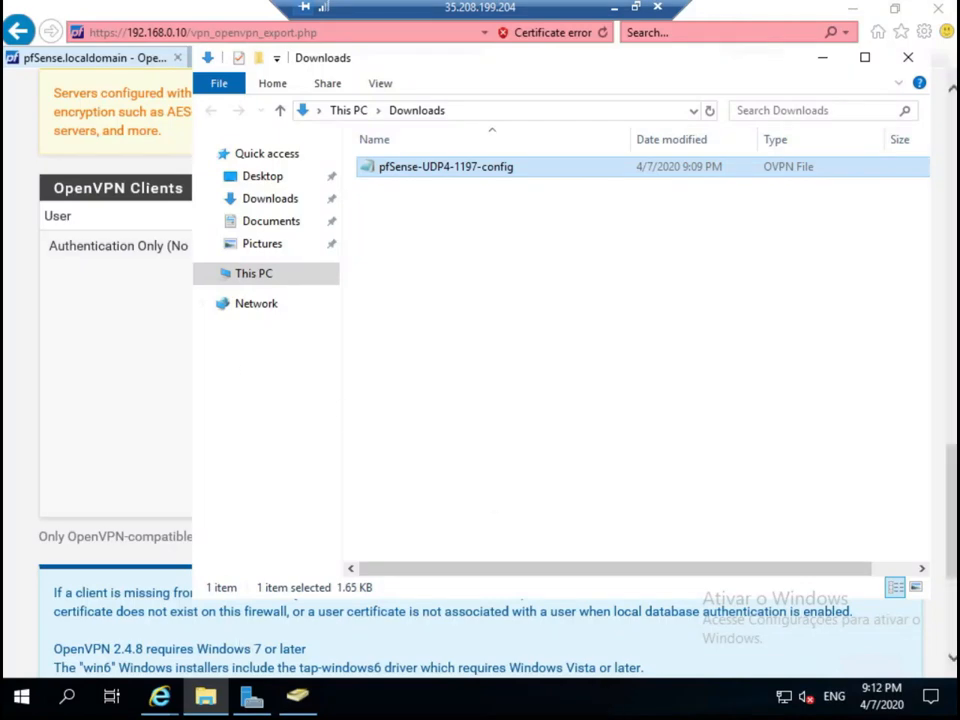
click(290, 705)
click(388, 287)
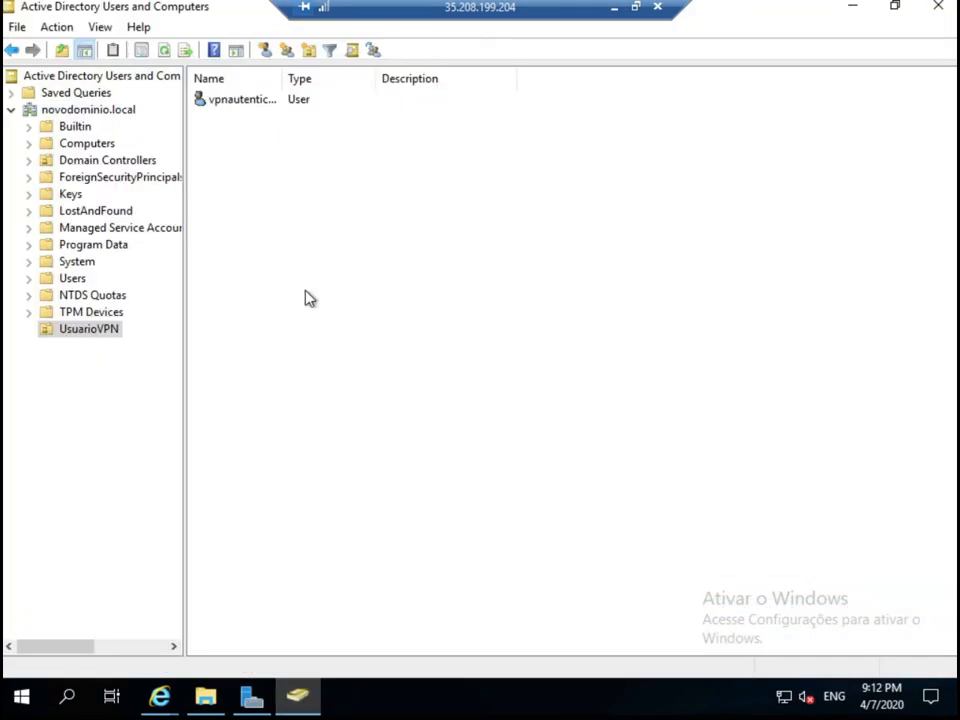
Create the Global Security group VPNACCESS in the UsuarioVPN organizational unit.
right_click(389, 287)
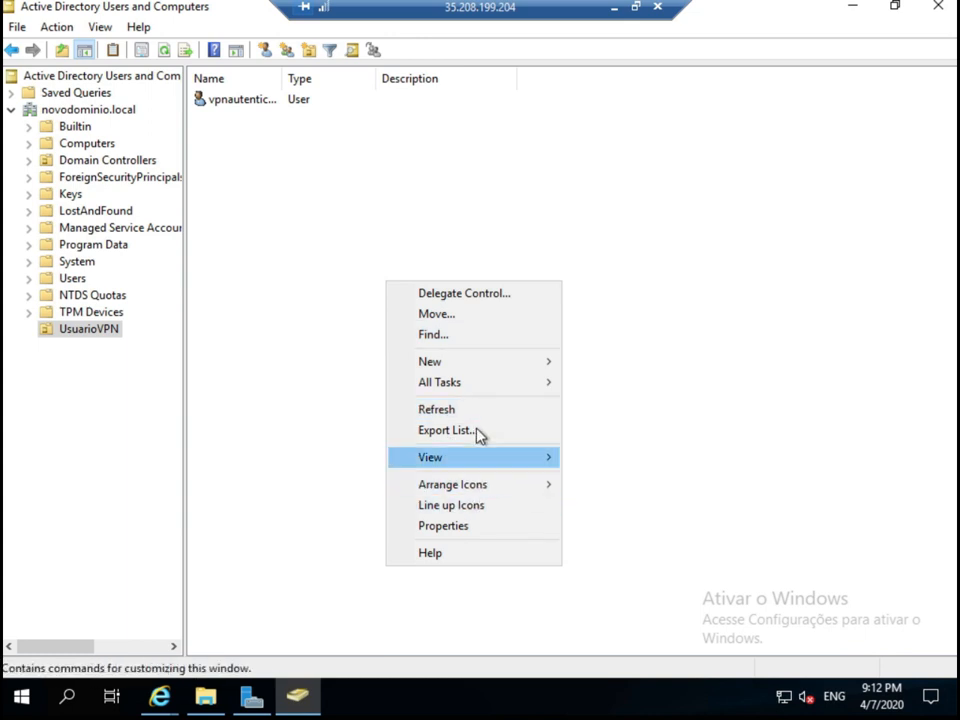
mouse_move(478, 372)
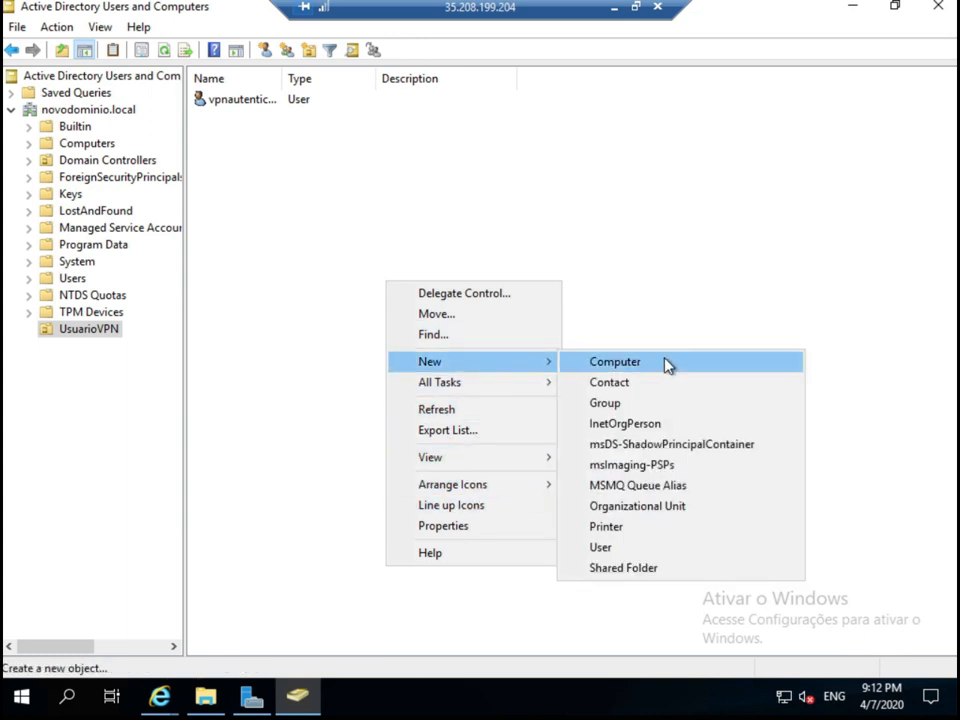
click(632, 405)
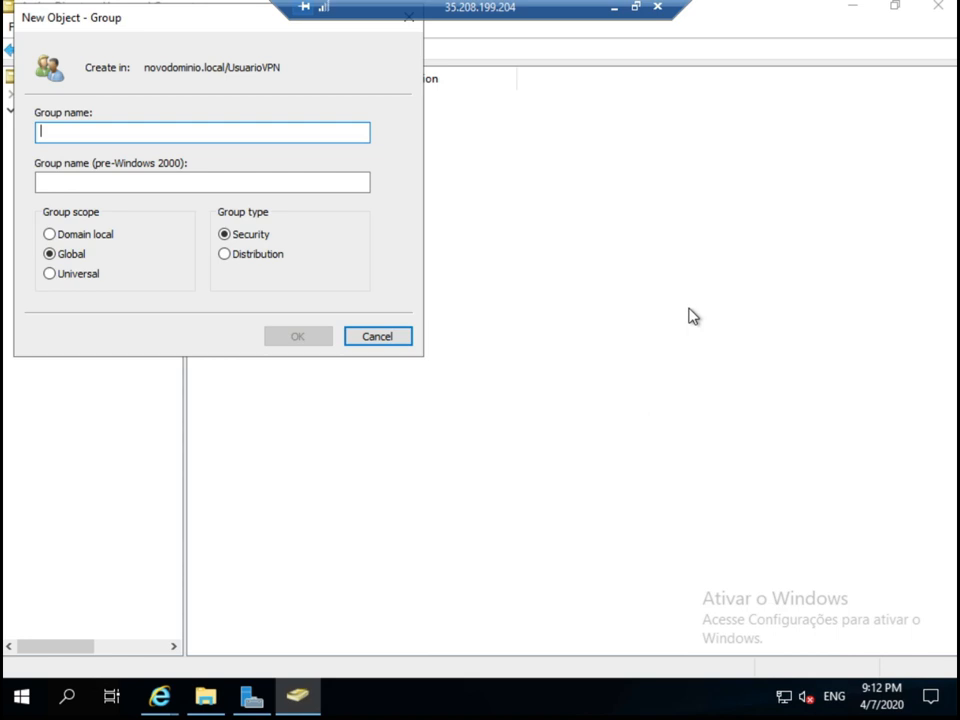
text(VP)
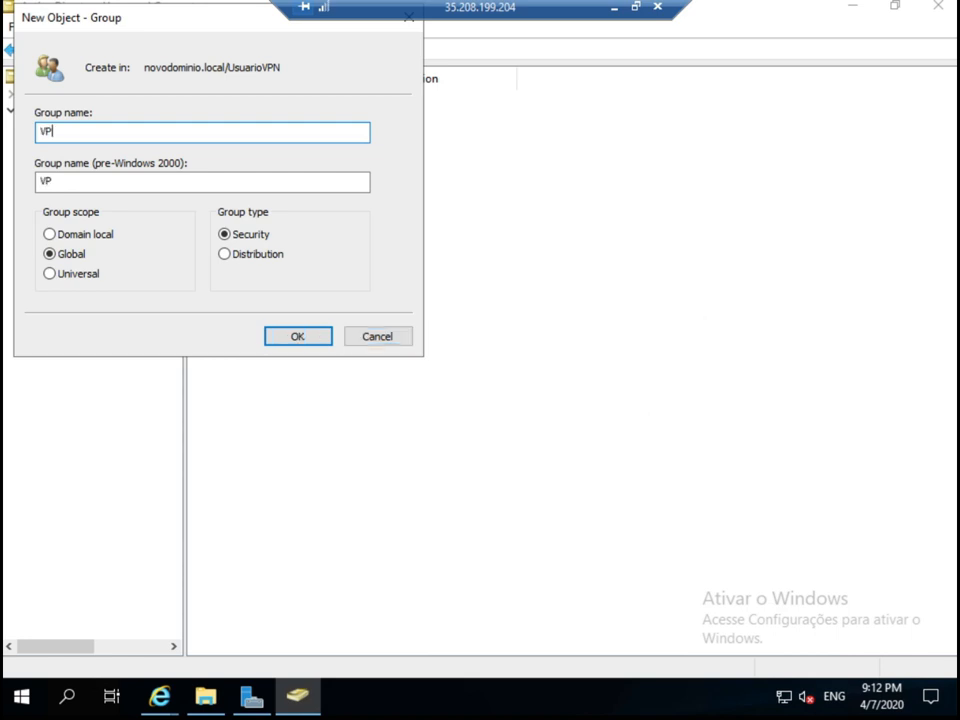
text(NACCESS)
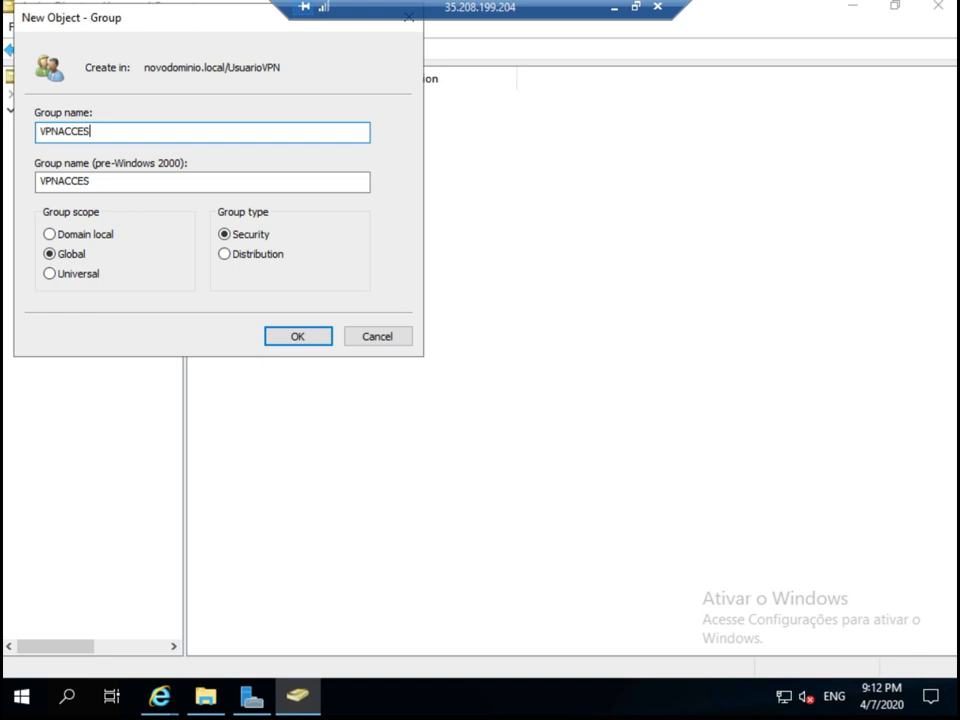
key(BackSpace)
text(S)
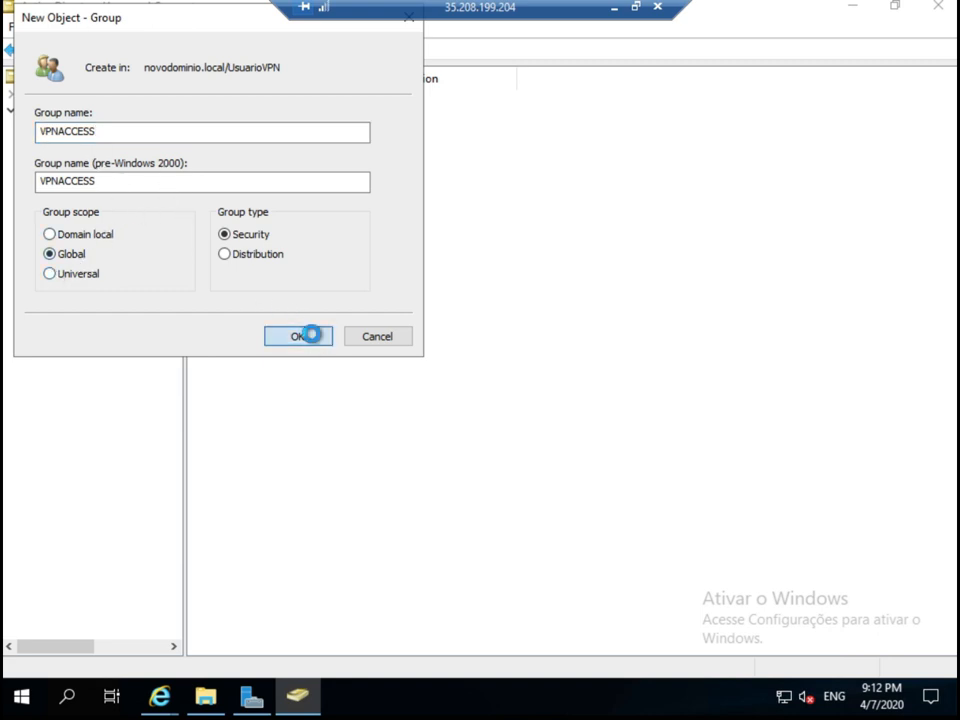
click(313, 338)
right_click(317, 280)
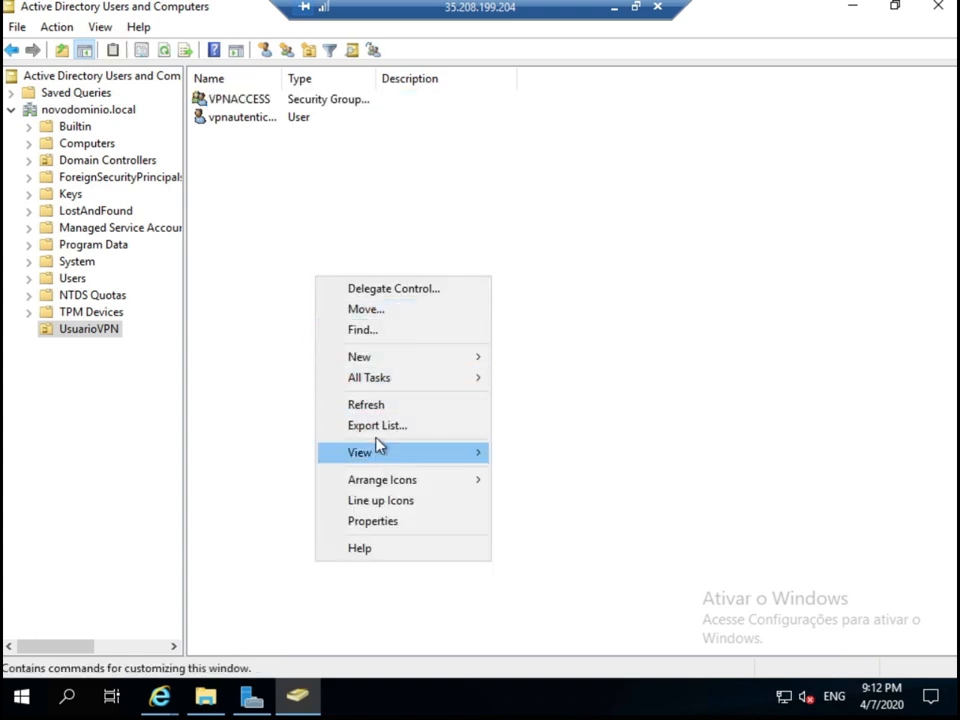
Start a new user in UsuarioVPN, entering the user's first name and logon name.
mouse_move(415, 368)
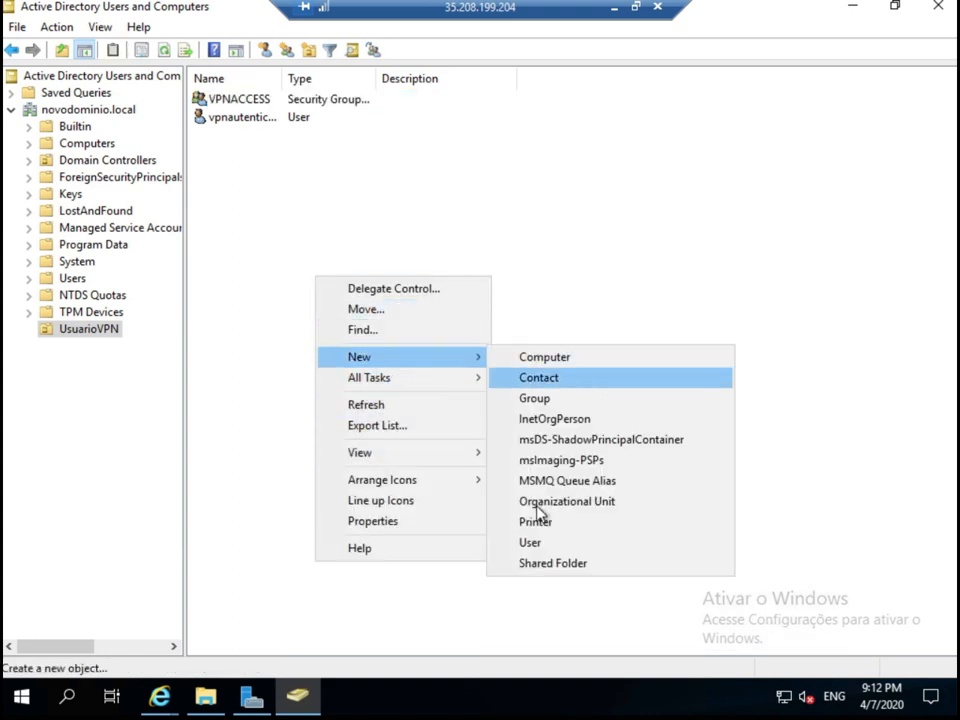
click(546, 542)
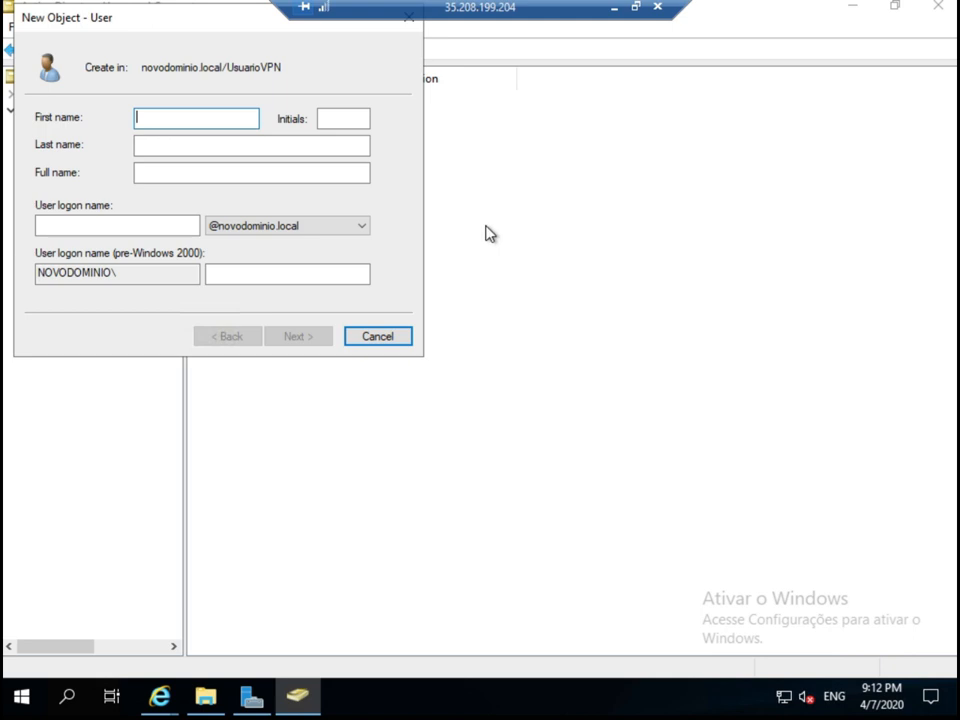
text(robson)
key(Tab)
key(Tab)
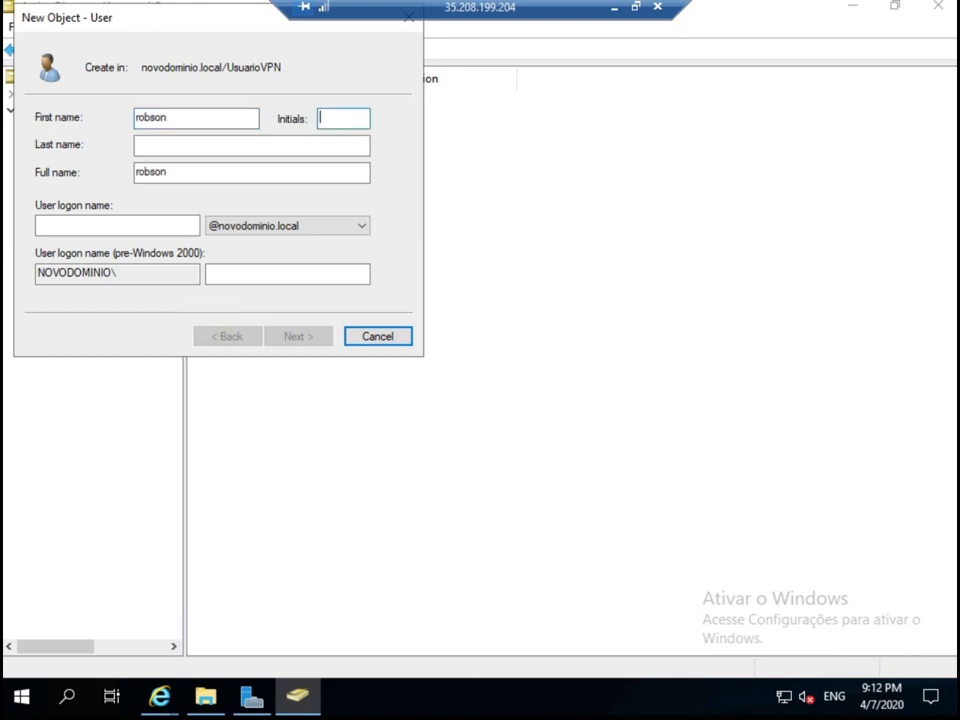
key(Tab)
key(Tab)
key(Tab)
key(shift+Tab)
text(robson)
key(Return)
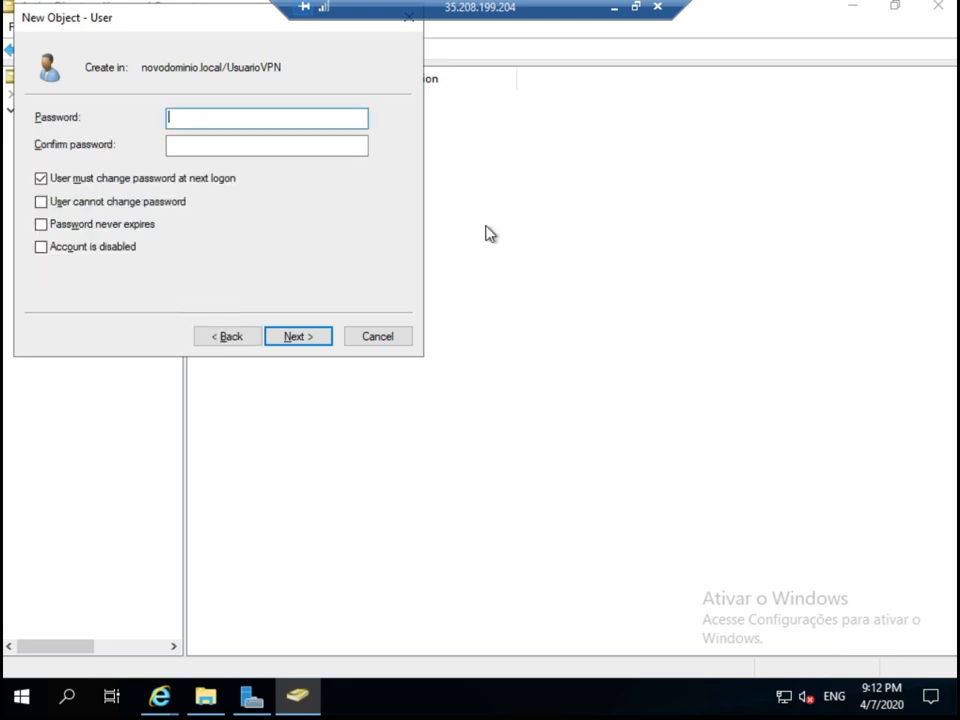
Set a password that never expires and cannot be changed, with no change at next logon.
text(•••••••)
key(BackSpace)
key(BackSpace)
key(BackSpace)
key(BackSpace)
key(BackSpace)
key(BackSpace)
key(BackSpace)
text(•••••••••)
key(Tab)
text(•••••••••)
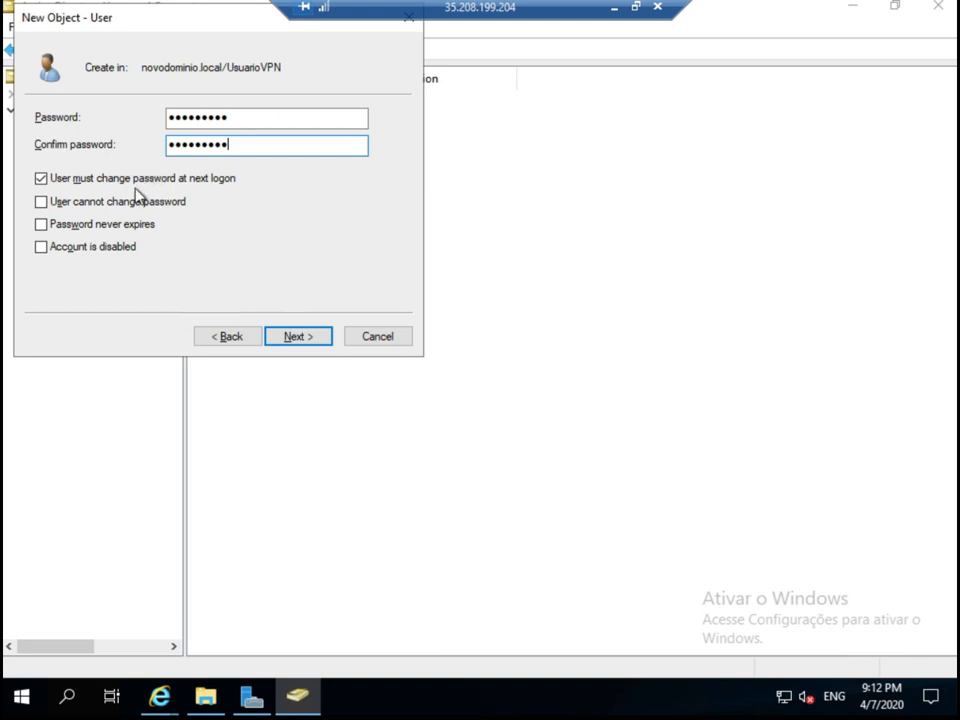
click(105, 184)
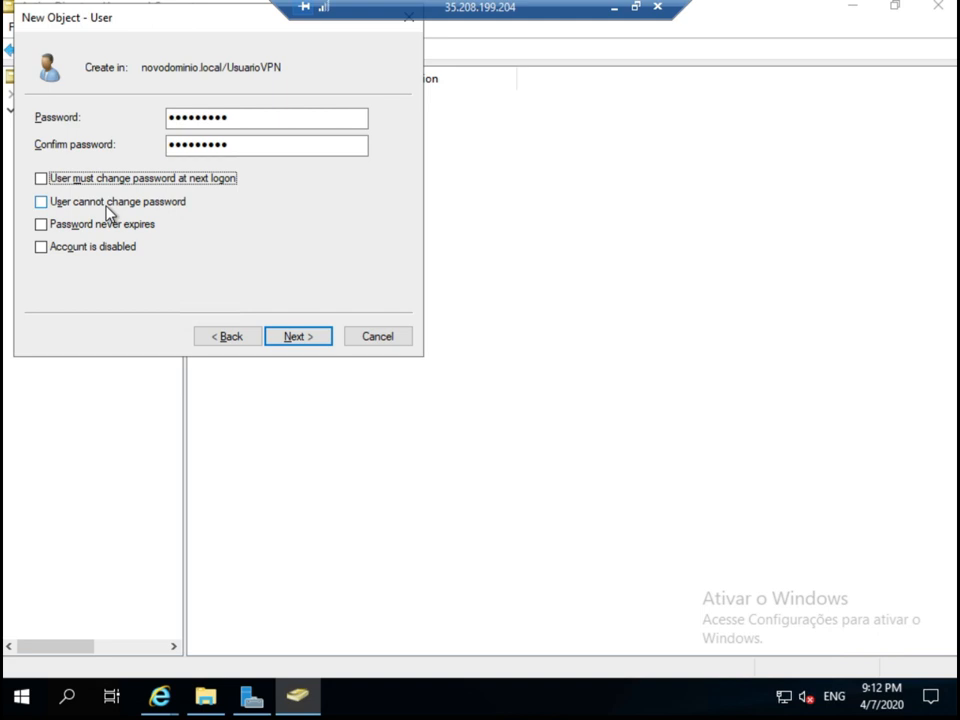
click(81, 227)
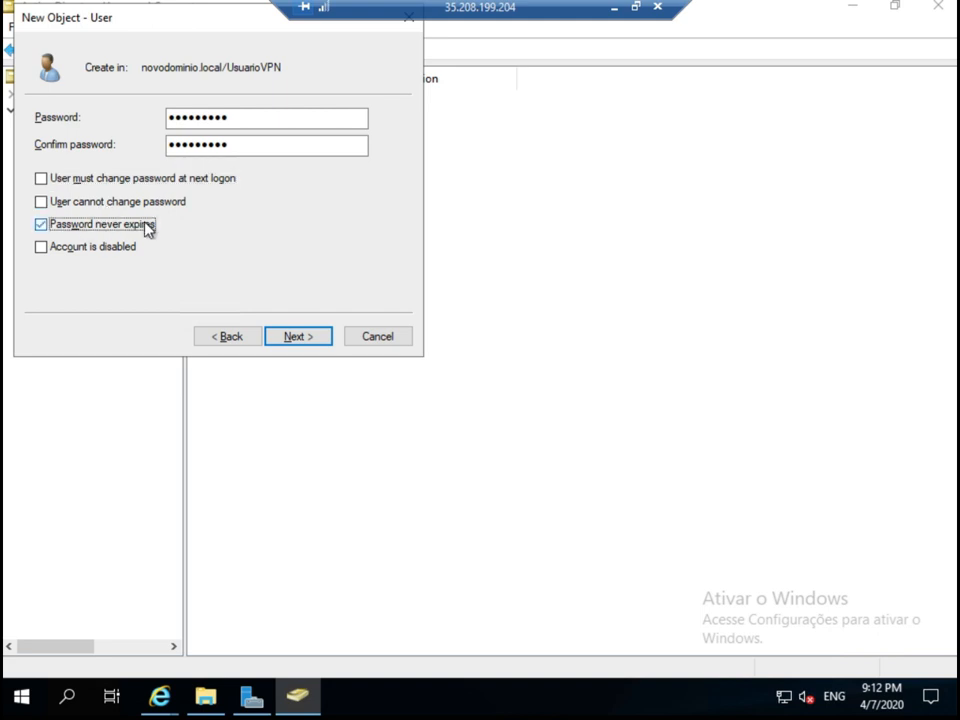
click(100, 201)
click(297, 337)
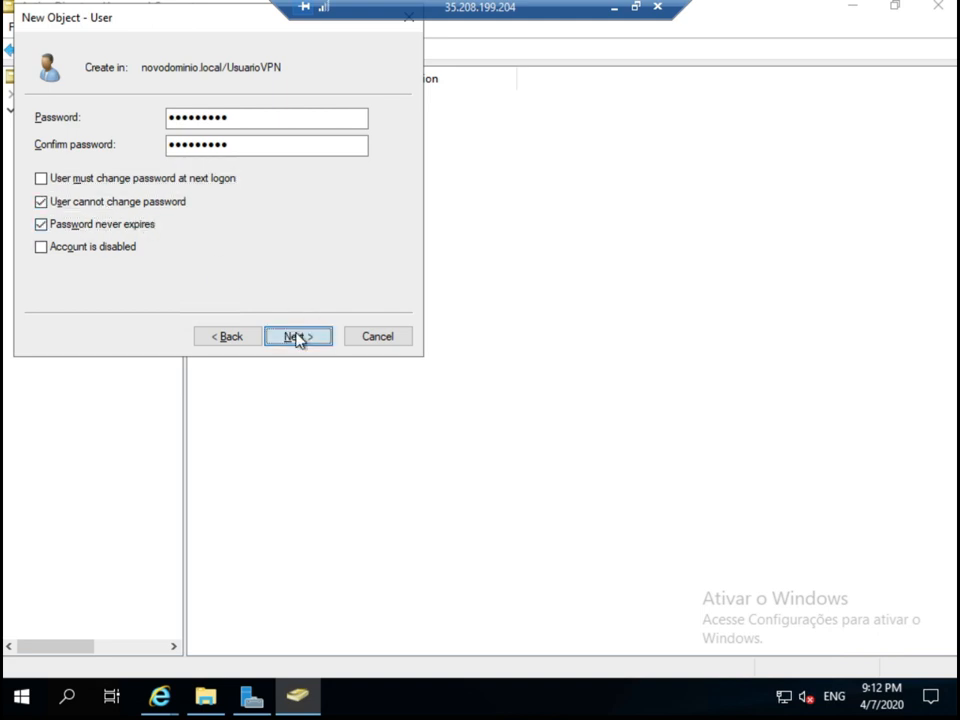
click(297, 335)
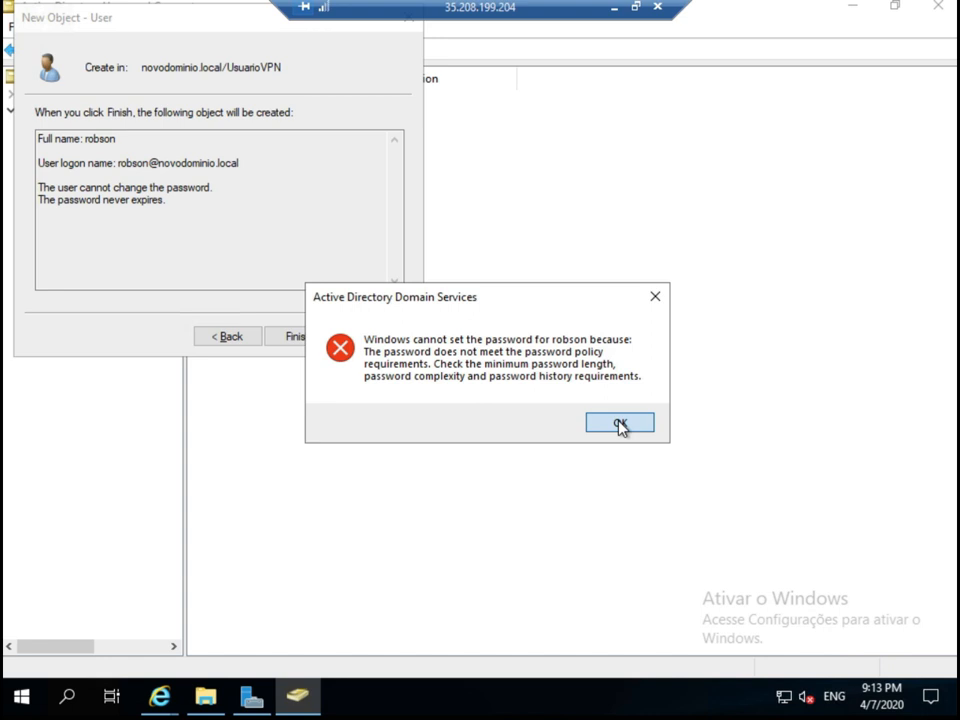
After the password policy error, enter a complex password and finish creating the user.
click(620, 424)
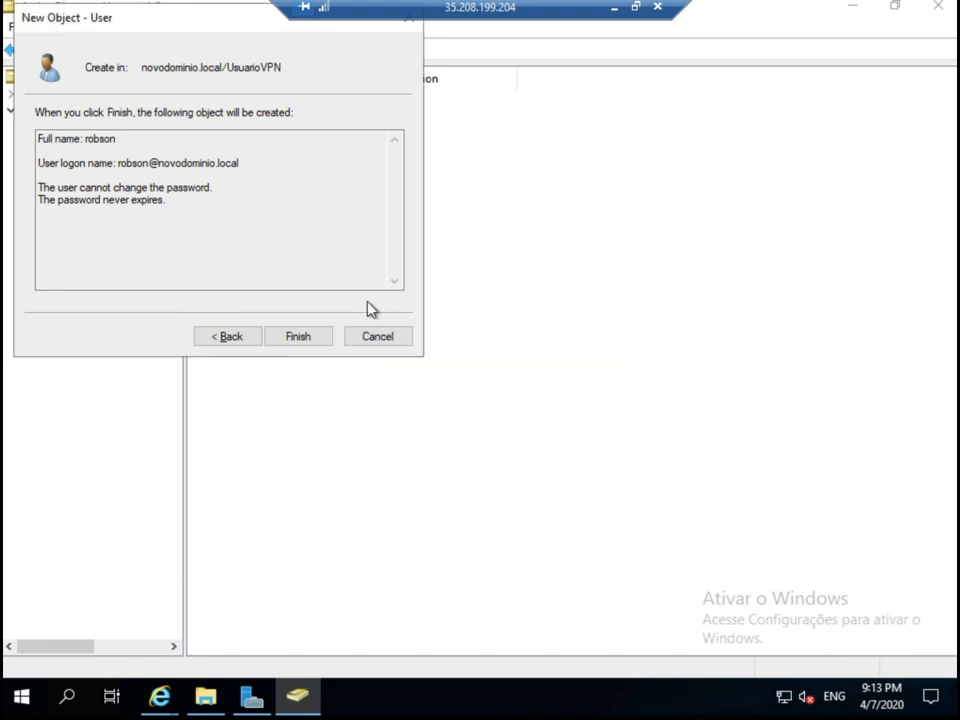
click(230, 338)
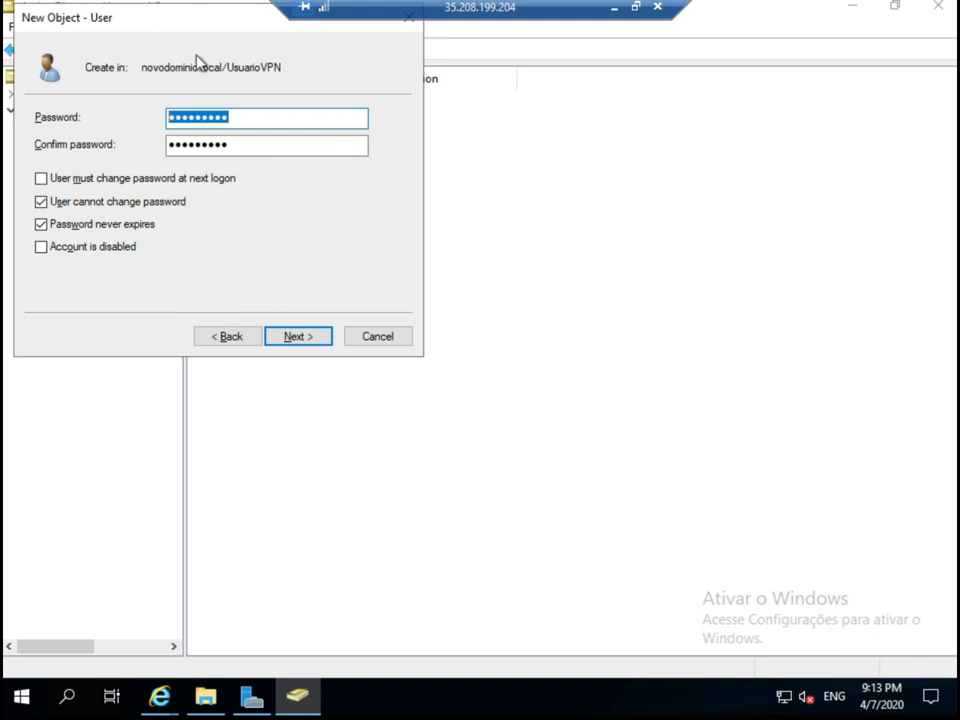
text(********)
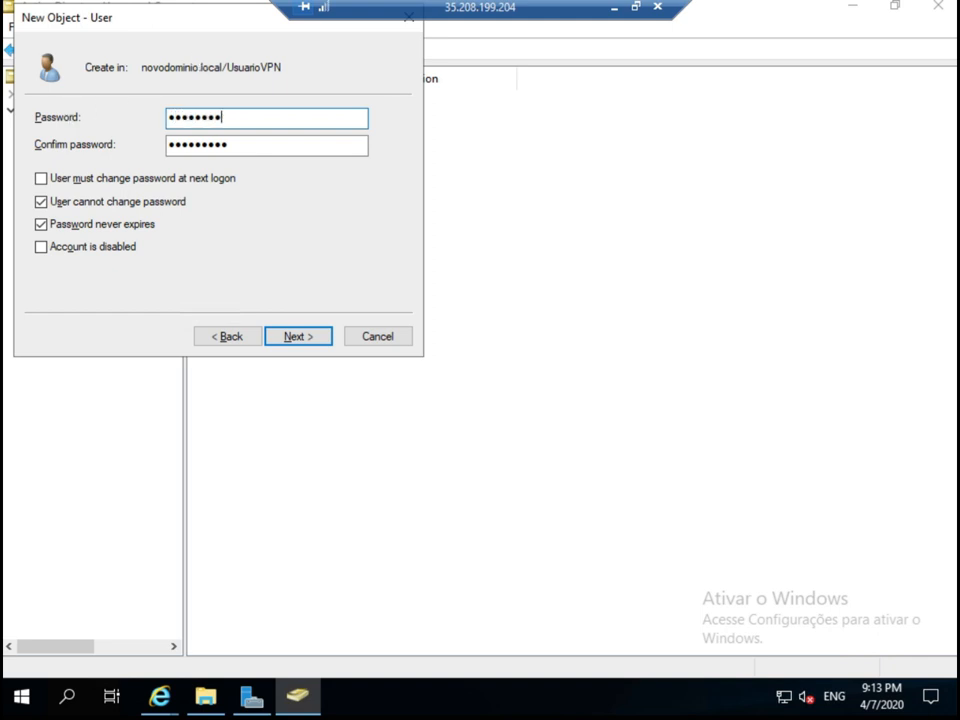
key(BackSpace)
key(BackSpace)
key(BackSpace)
key(BackSpace)
key(BackSpace)
key(BackSpace)
key(BackSpace)
text(******)
key(BackSpace)
key(BackSpace)
key(BackSpace)
key(BackSpace)
key(BackSpace)
key(BackSpace)
key(BackSpace)
key(BackSpace)
text(***********)
key(Tab)
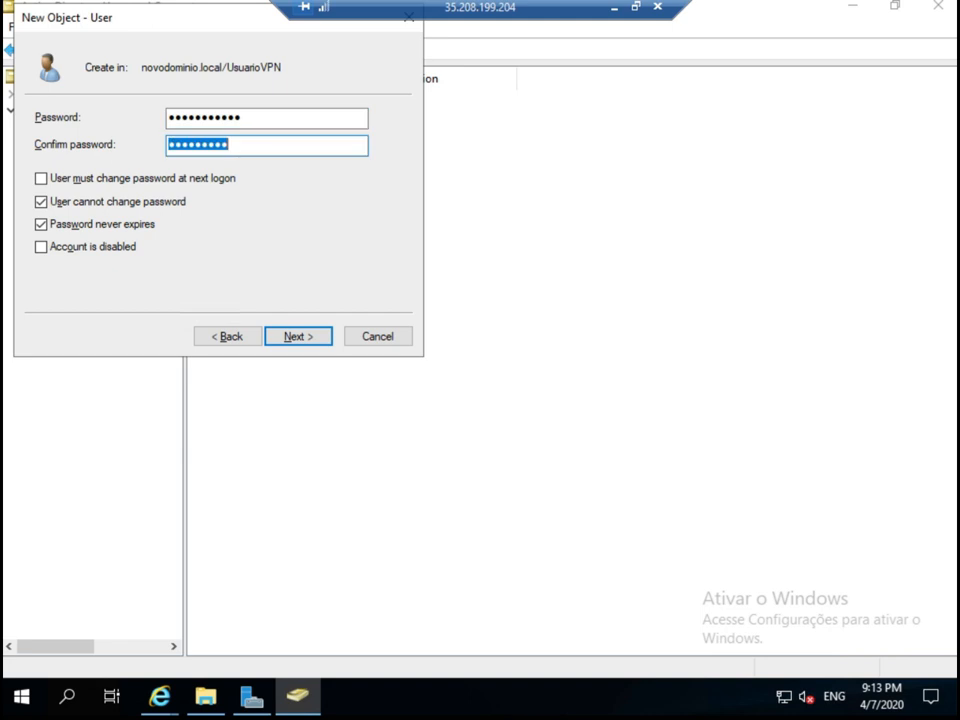
text(******)
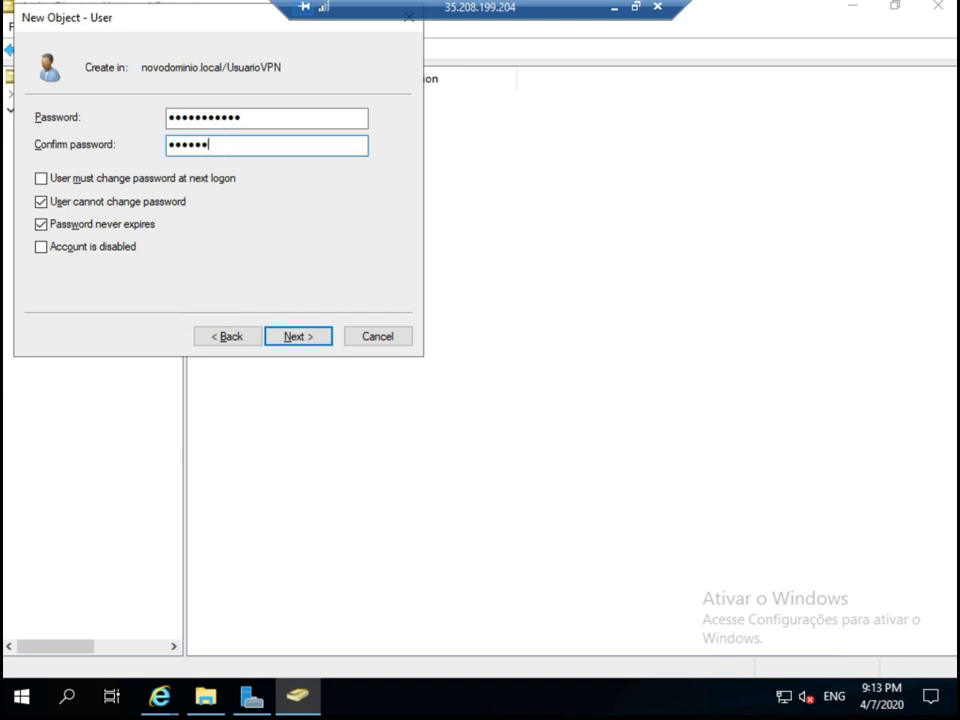
text(*****)
click(290, 338)
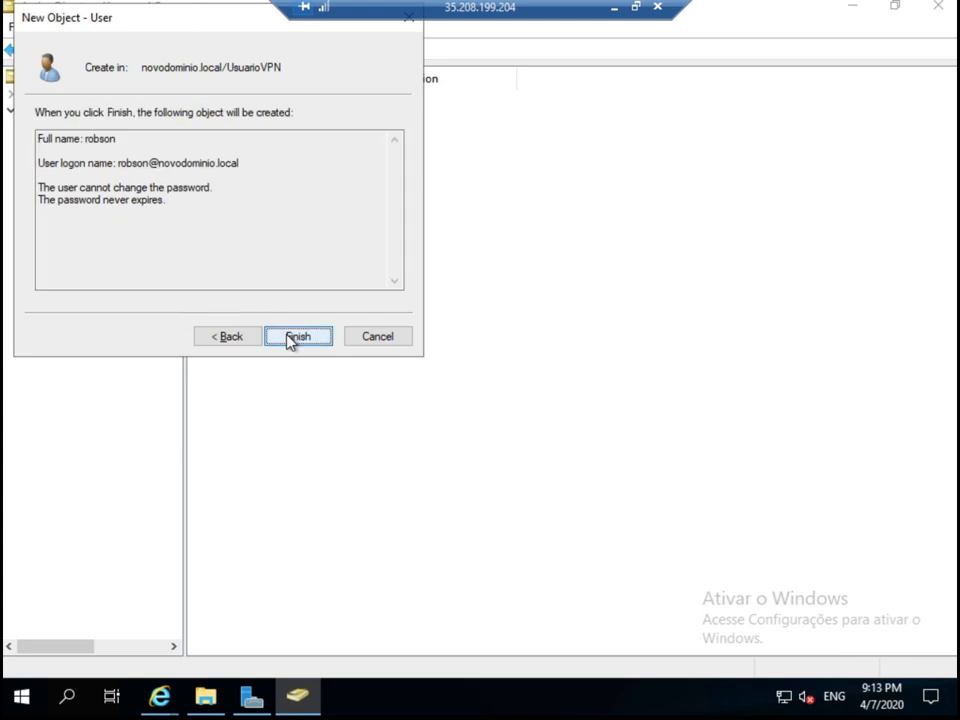
click(290, 338)
Open the New User wizard from the UsuarioVPN context menu.
click(289, 246)
right_click(271, 200)
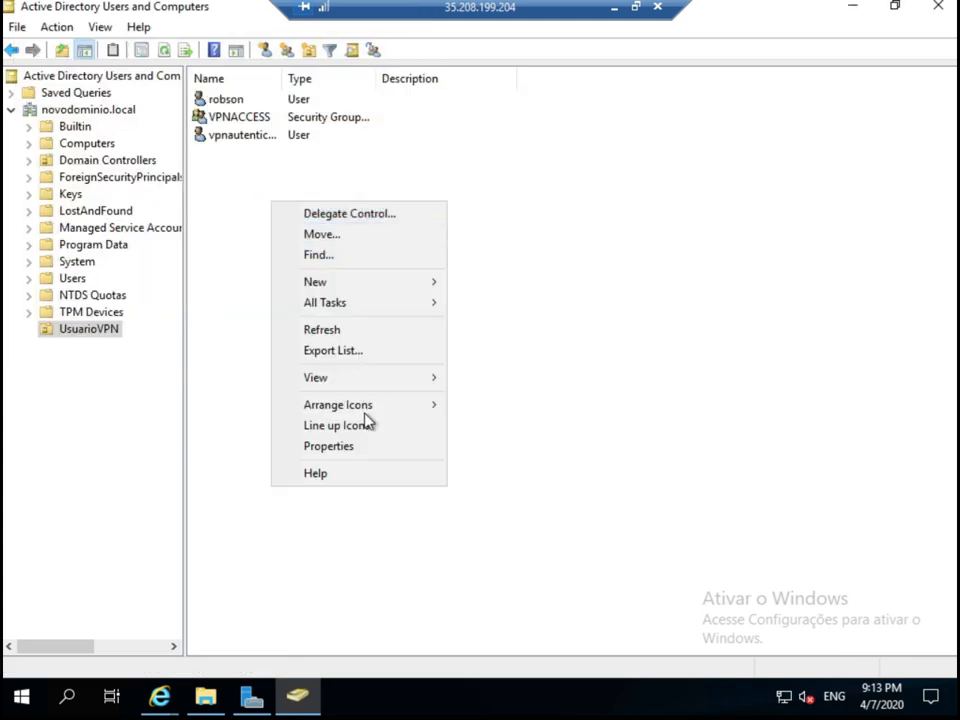
mouse_move(367, 404)
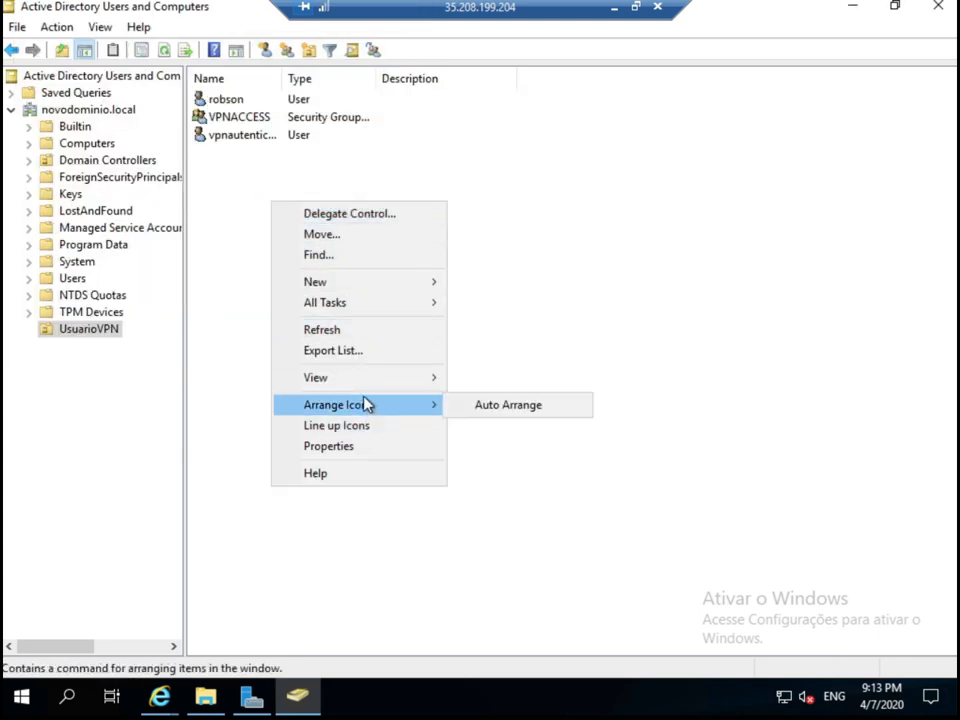
click(212, 152)
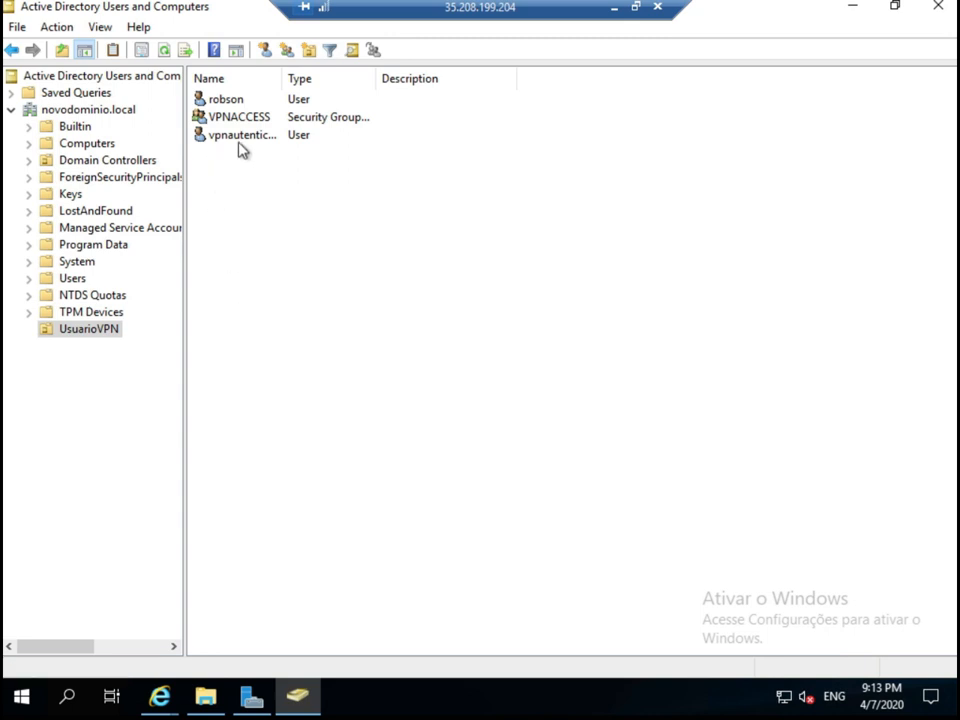
right_click(299, 209)
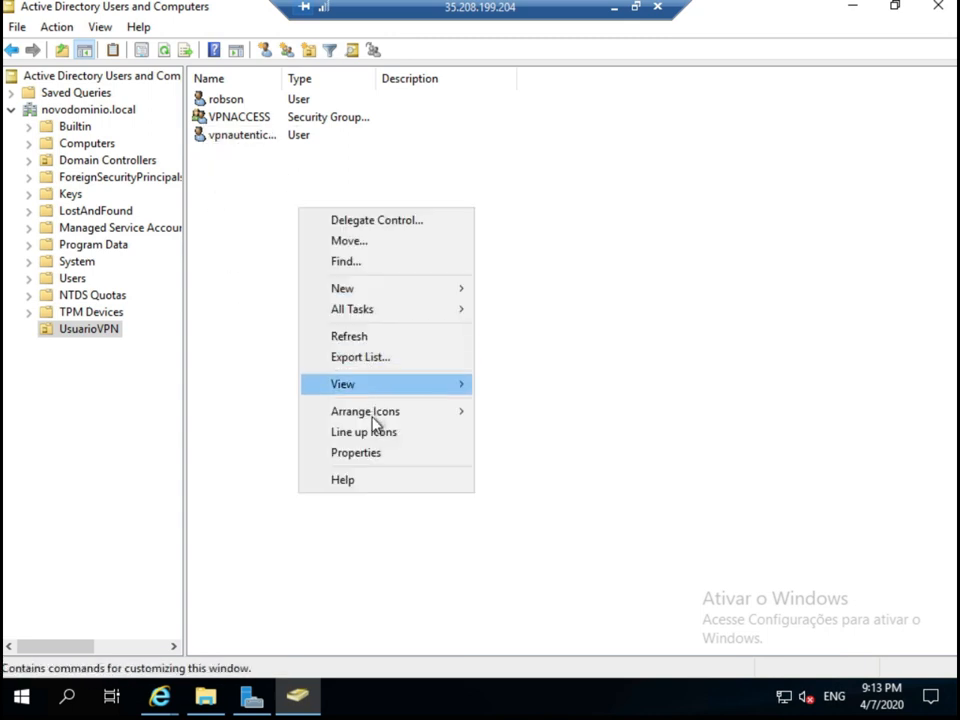
mouse_move(465, 298)
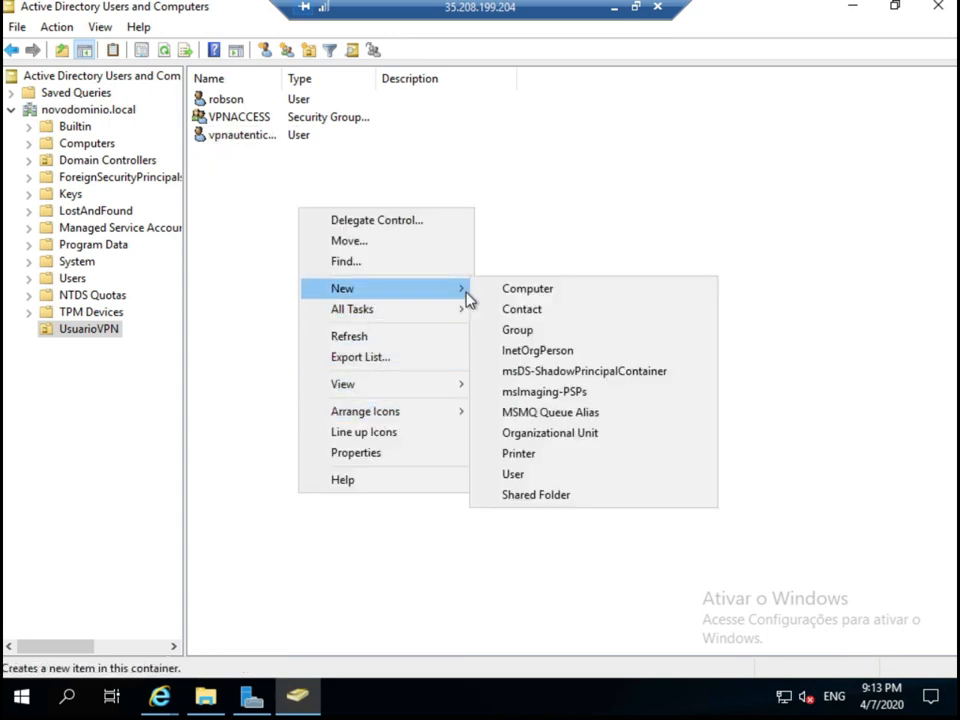
click(527, 475)
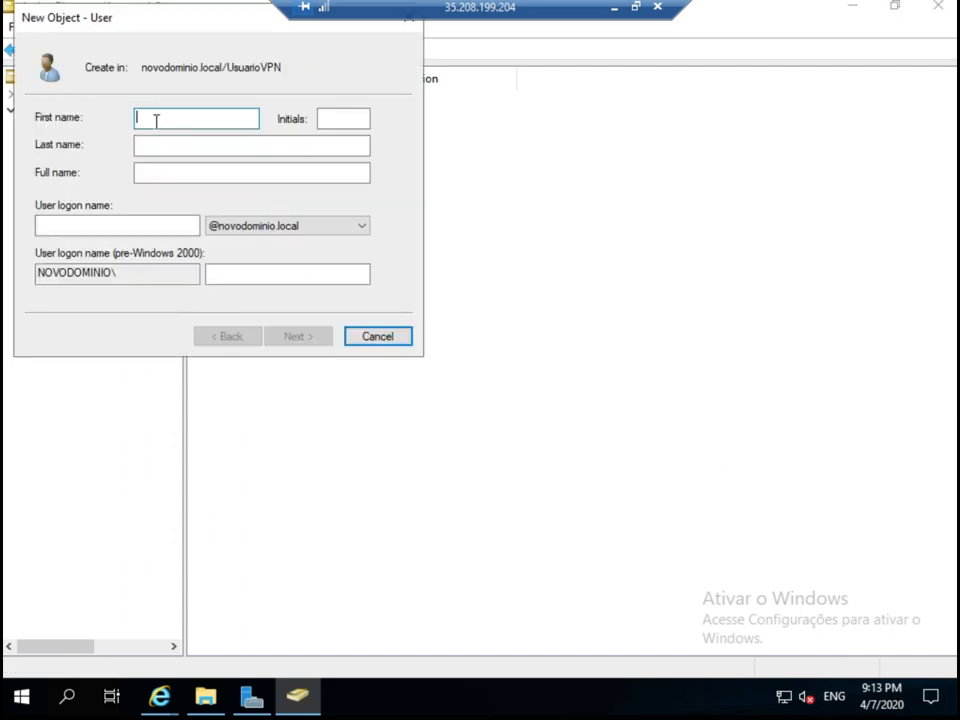
Enter the finance user's first name and matching logon name.
text(robsonfinanceiro)
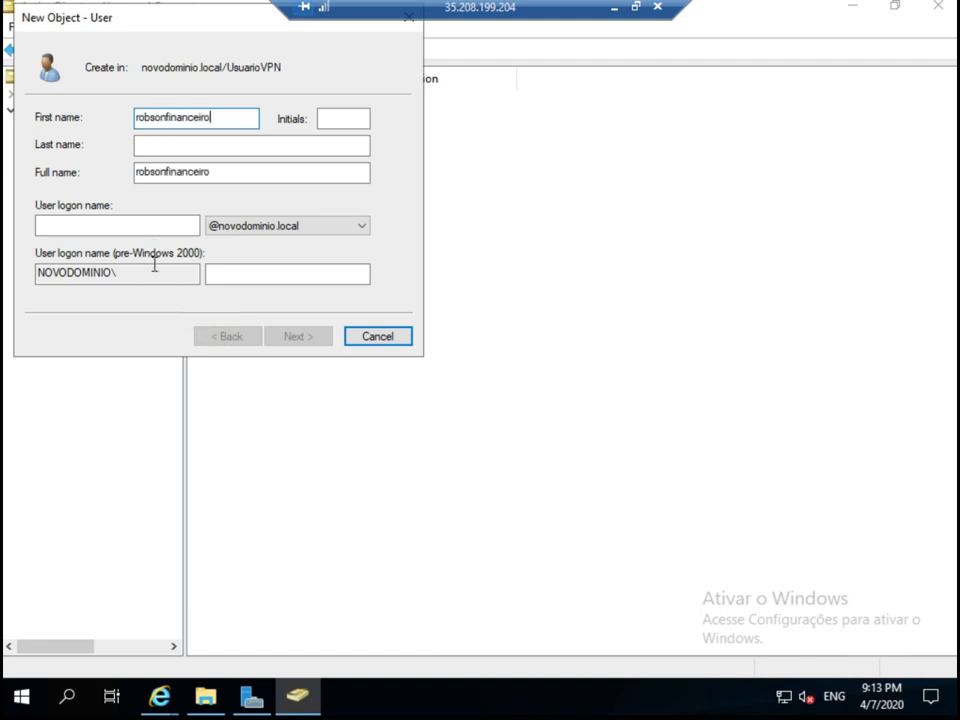
click(133, 224)
text(robsonfinanceiro)
click(298, 338)
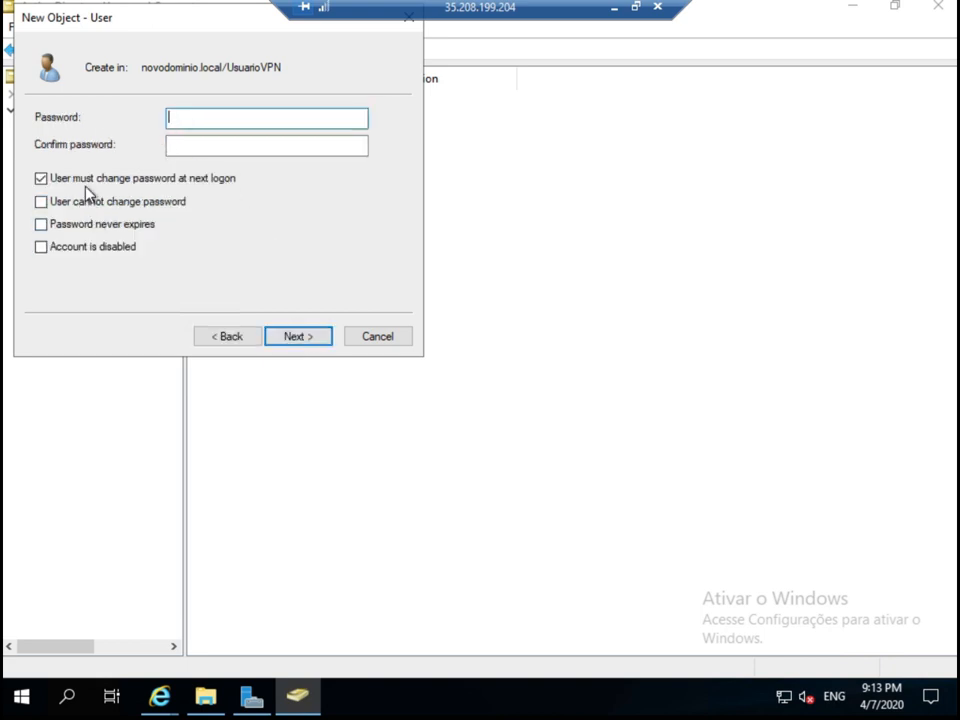
Give the user an unchangeable, never-expiring password with no change at next logon, and finish.
click(82, 182)
click(90, 202)
click(90, 224)
click(188, 120)
text(******)
key(Tab)
text(********)
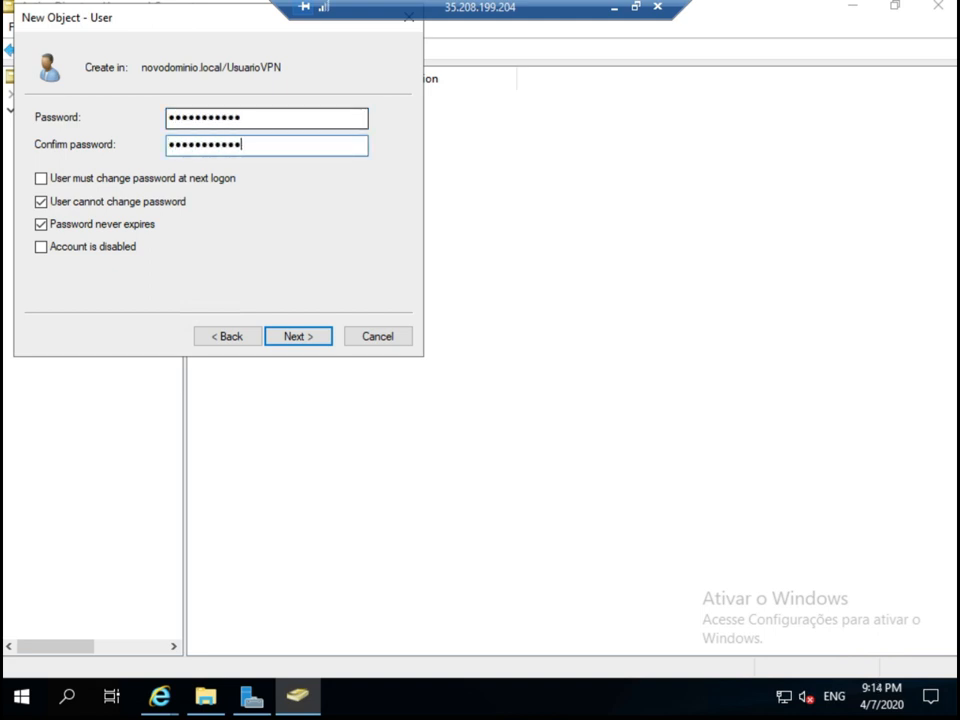
click(285, 340)
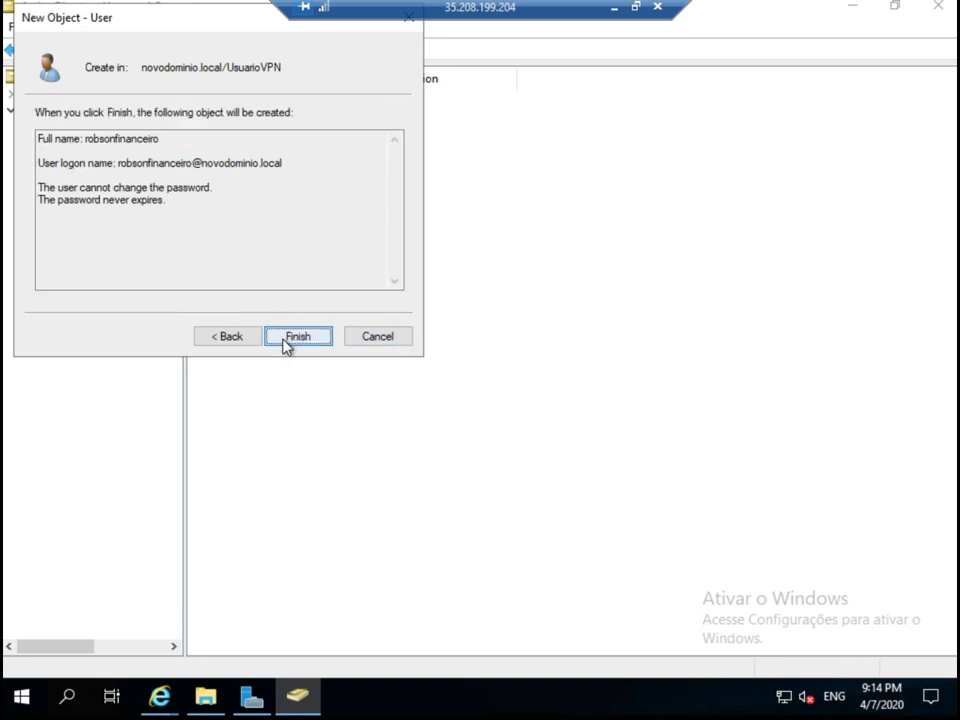
click(297, 337)
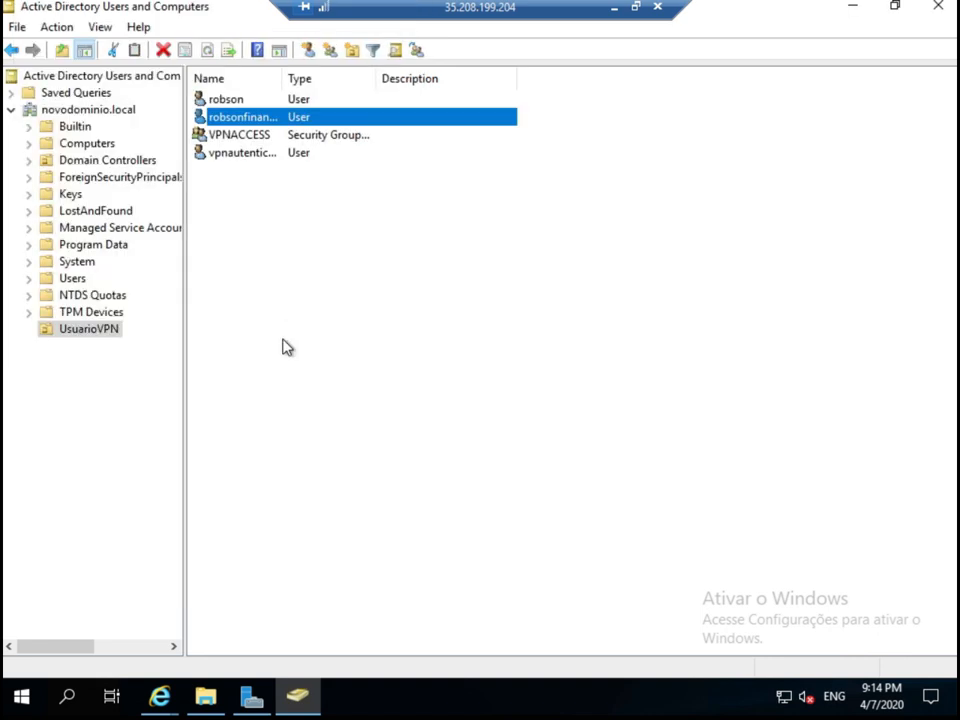
Add the allowed user account to the VPNACCESS group through its Member Of properties.
click(212, 106)
double_click(212, 104)
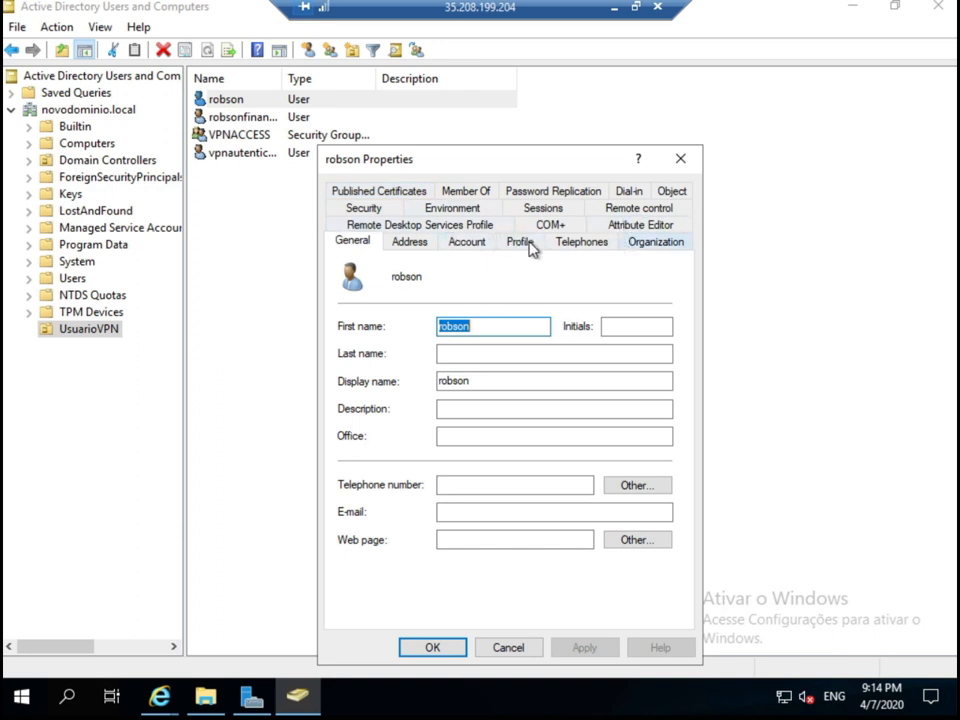
click(474, 192)
click(382, 469)
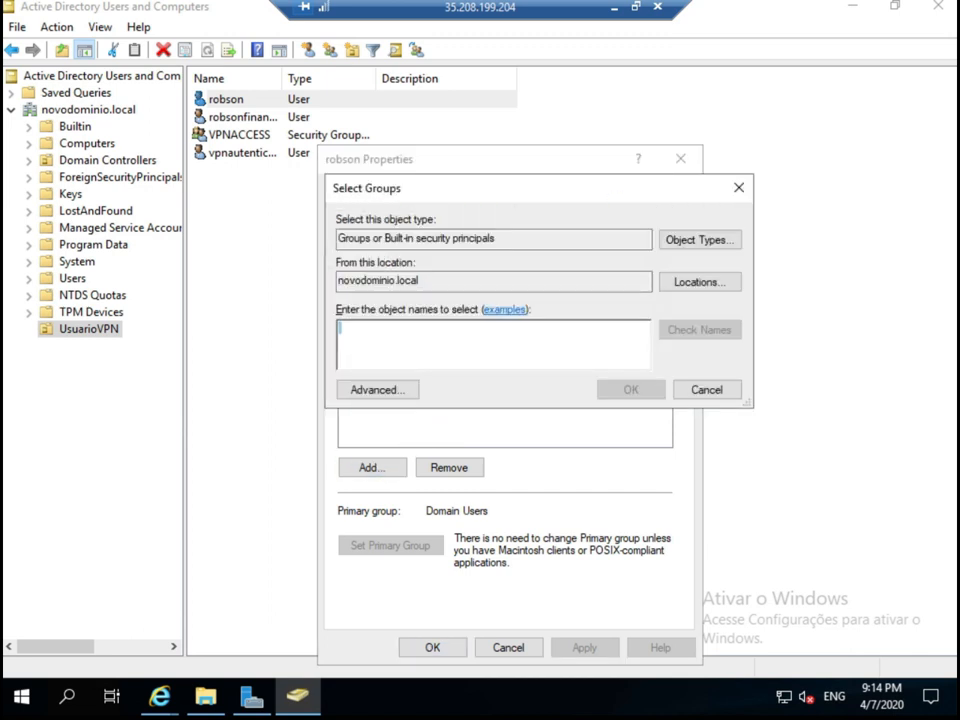
text(vpnac)
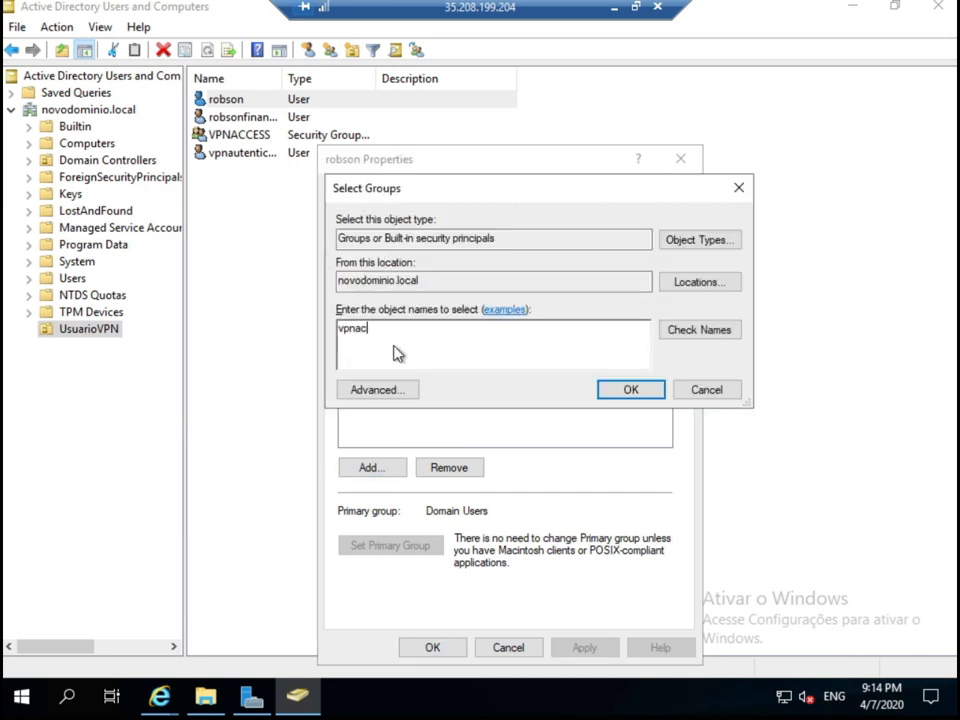
key(Return)
click(451, 652)
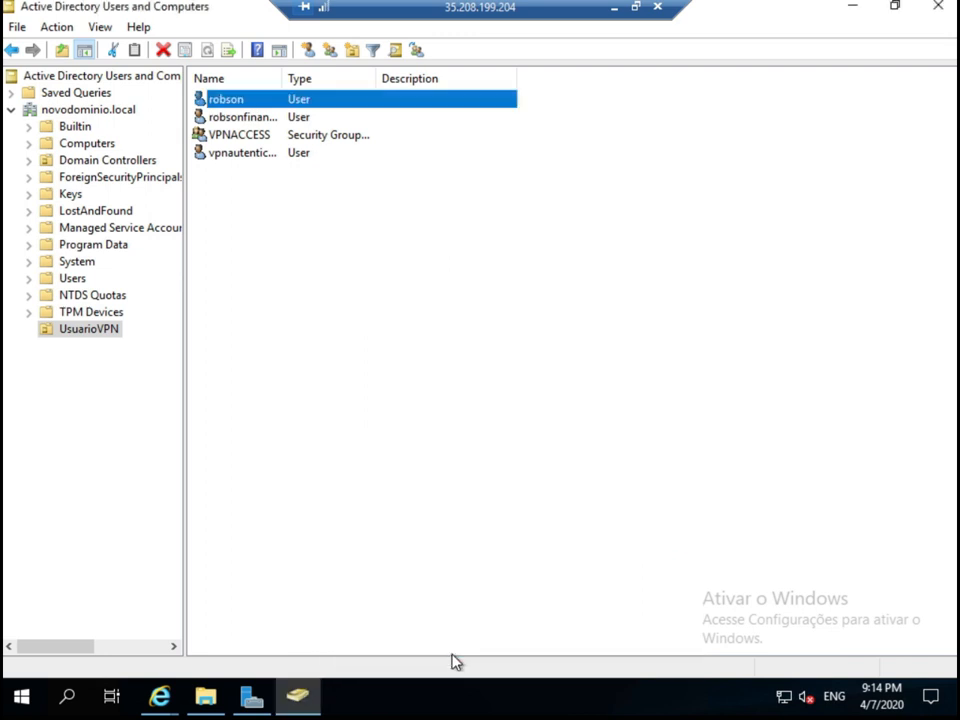
click(341, 493)
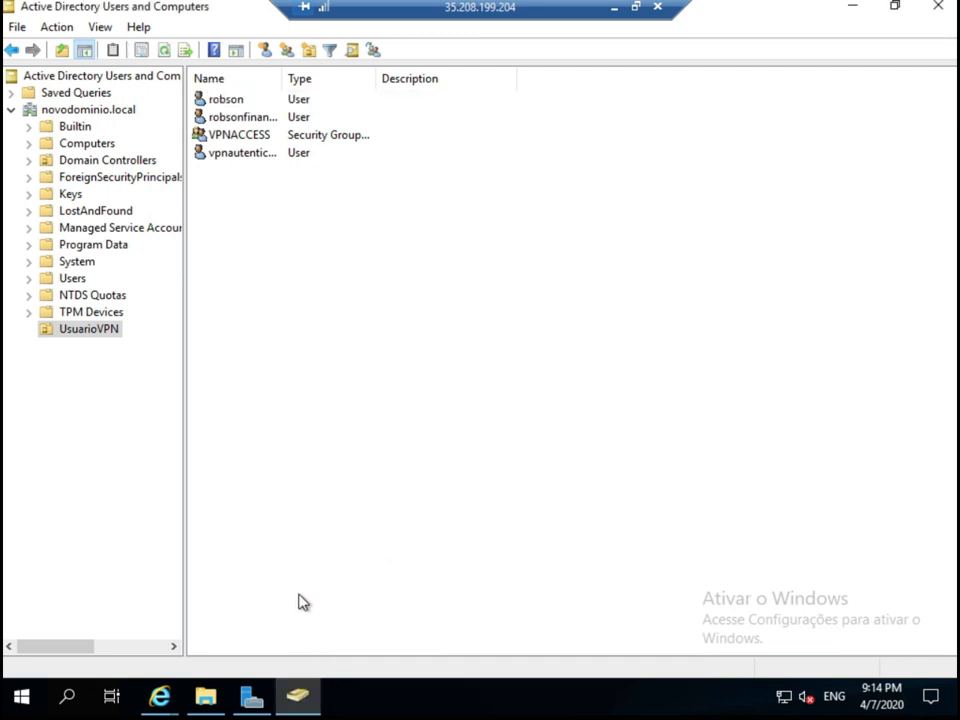
Return to the pfSense browser page and go to System > User Manager > Authentication Servers.
click(166, 702)
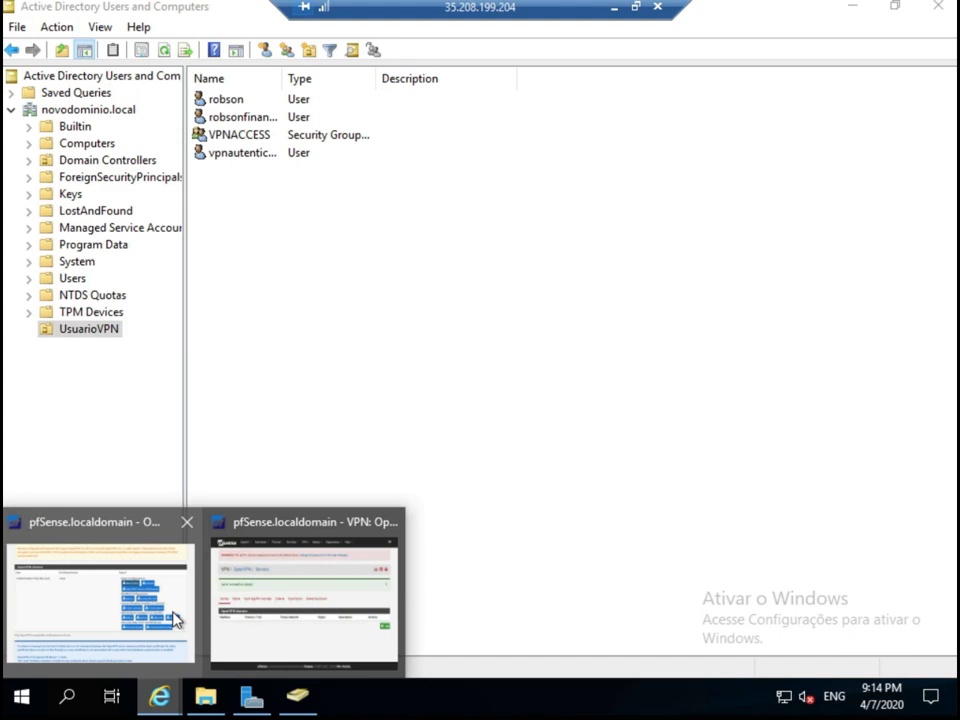
click(176, 619)
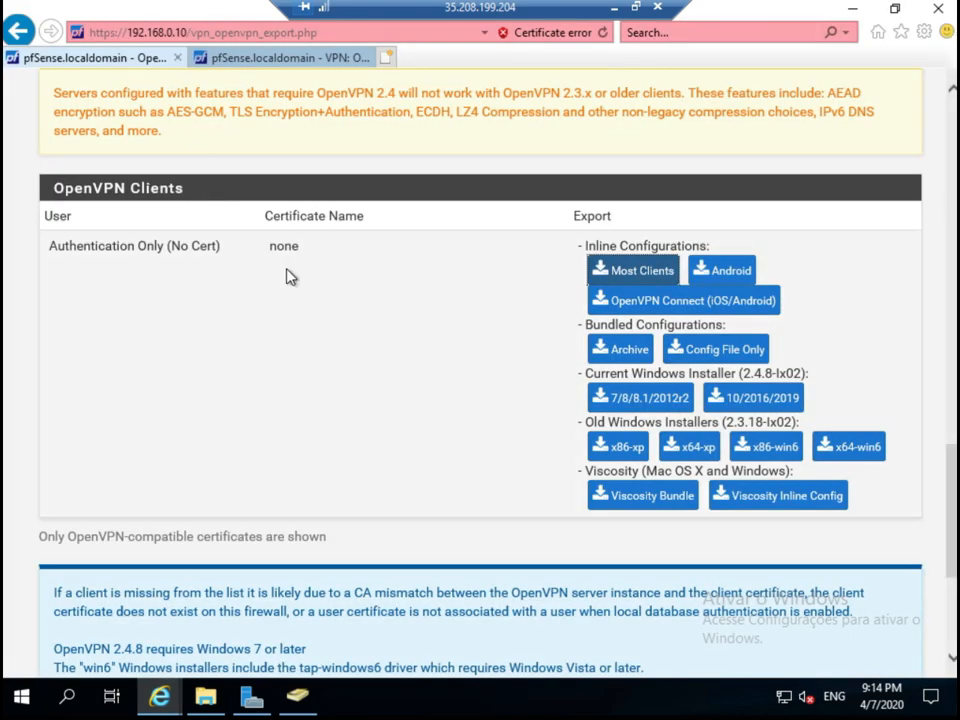
scroll(289, 274, up, 10)
scroll(252, 233, up, 5)
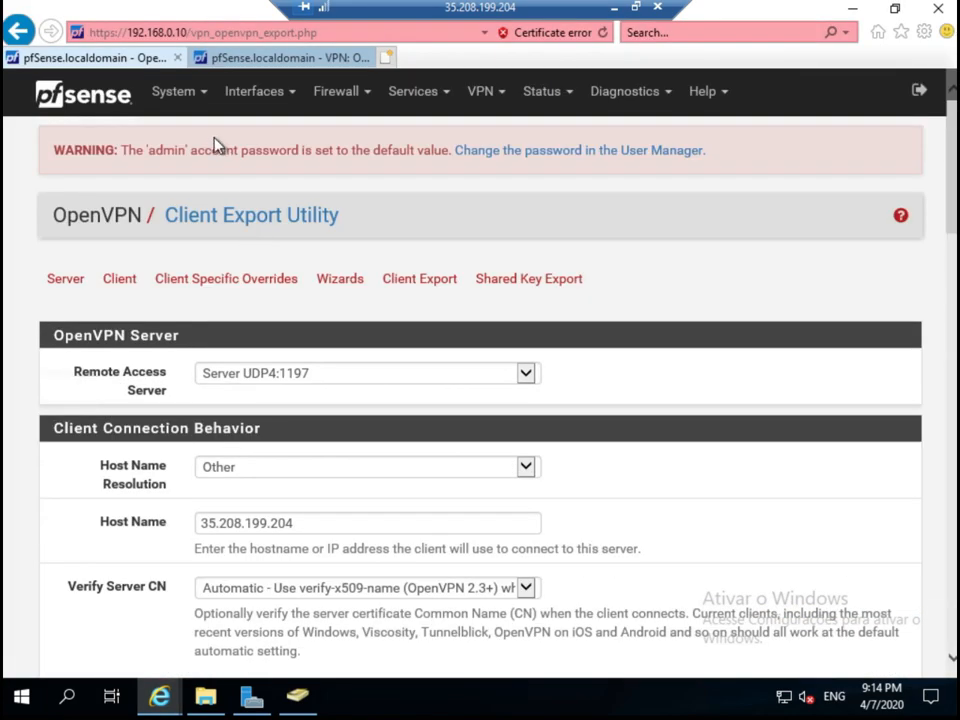
click(178, 98)
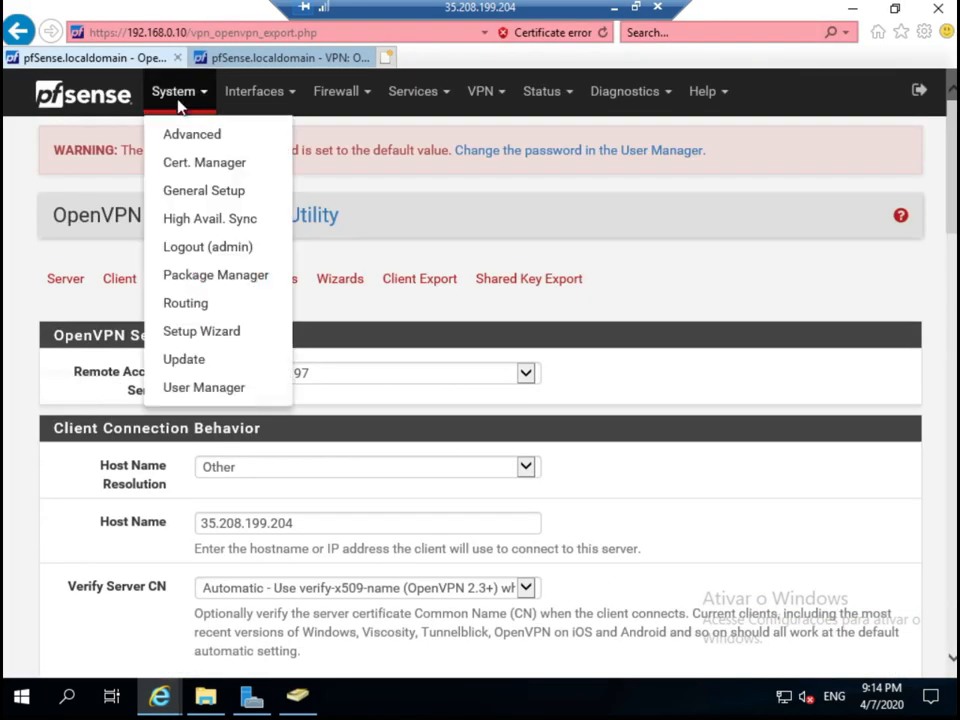
click(210, 392)
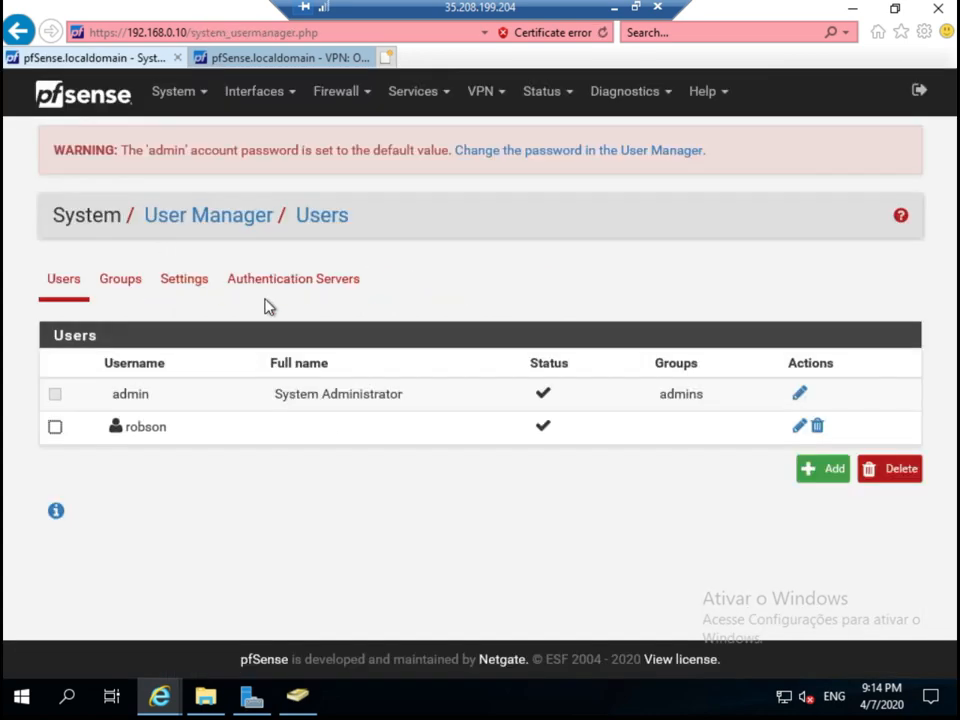
click(300, 288)
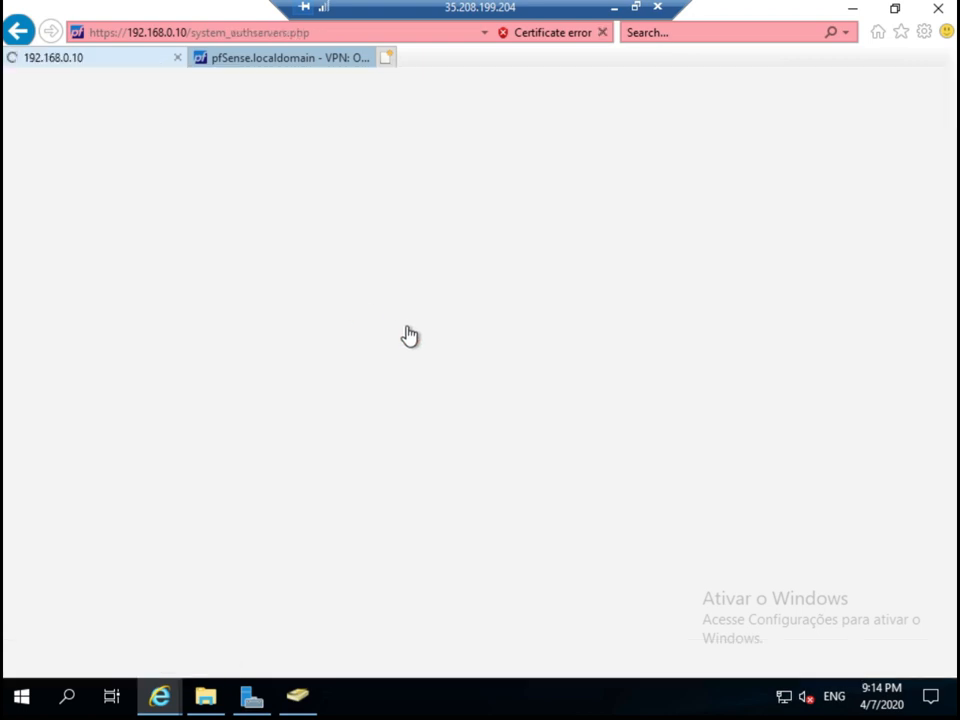
Edit the autenticador LDAP server and tick Enable extended query.
click(741, 395)
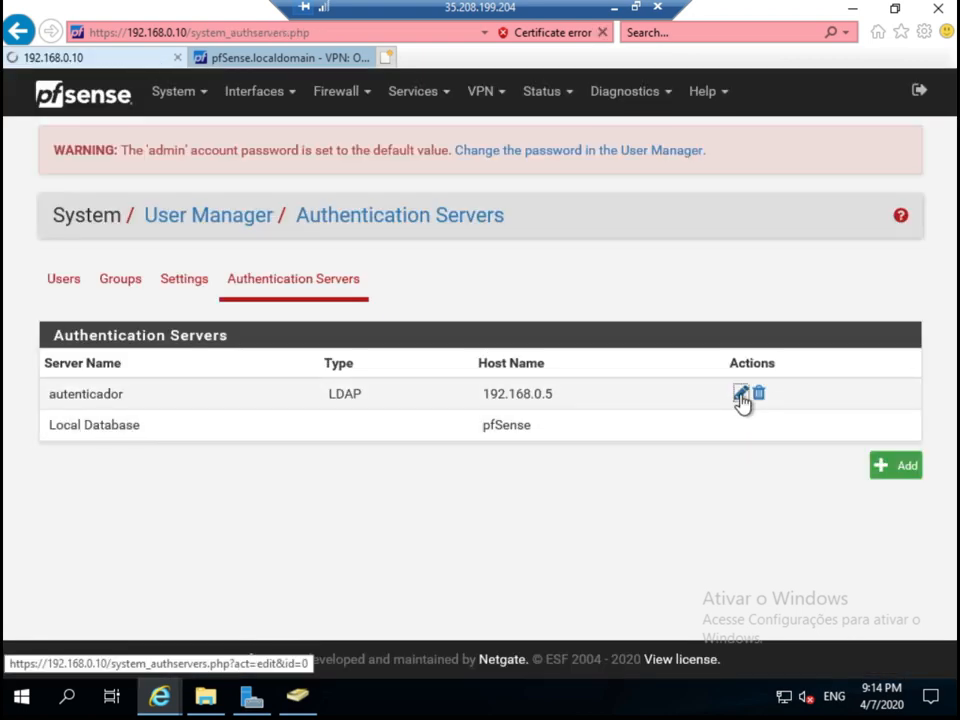
scroll(540, 461, down, 4)
scroll(540, 461, down, 4)
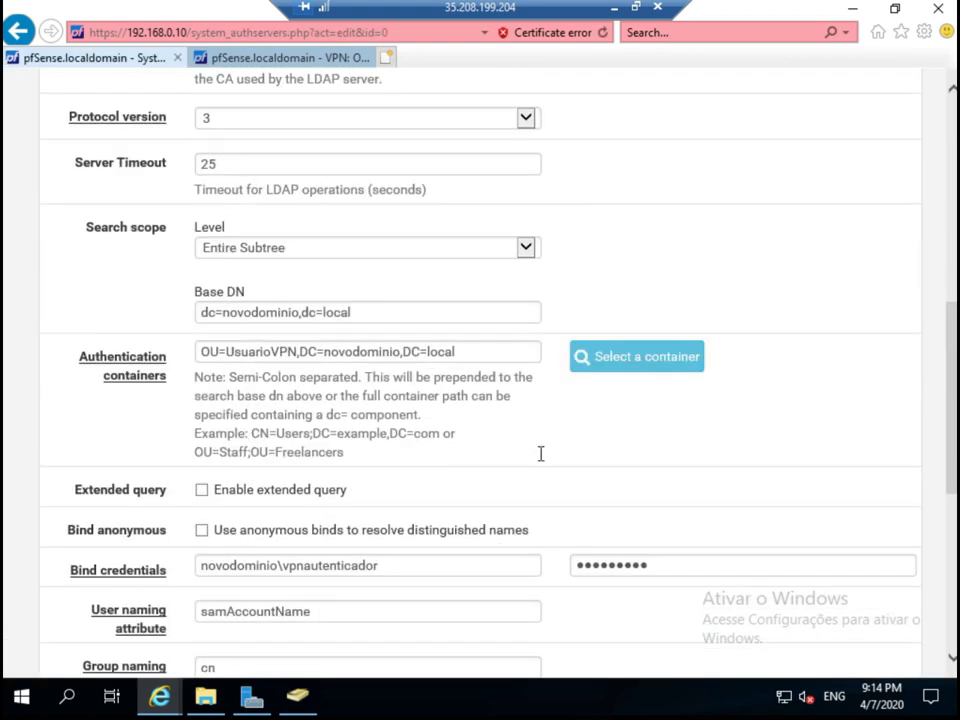
scroll(540, 455, down, 1)
scroll(540, 454, down, 1)
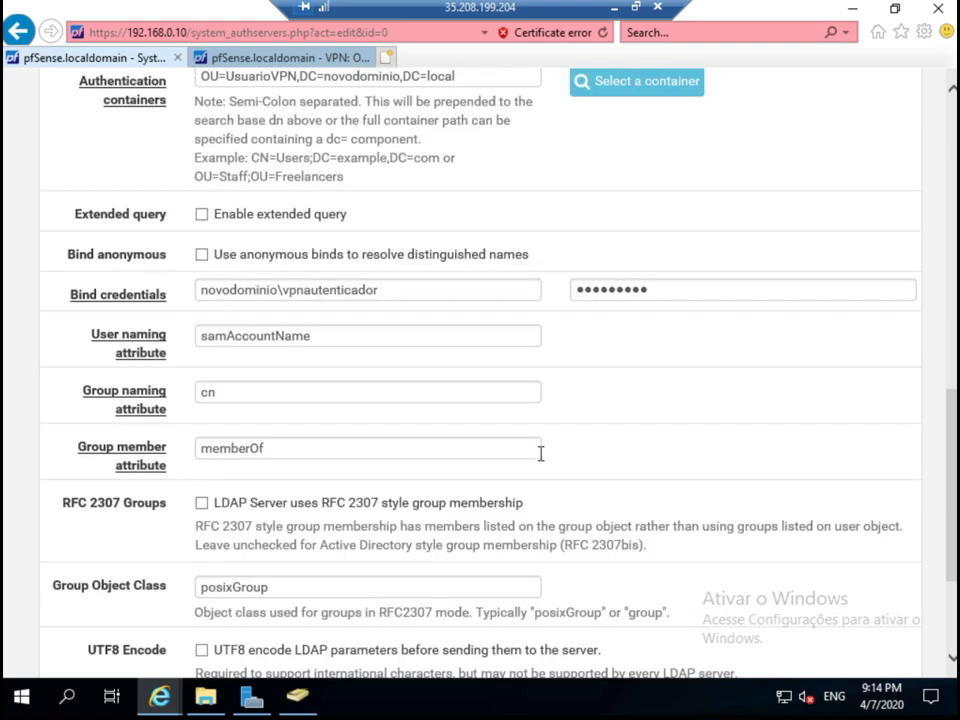
click(203, 215)
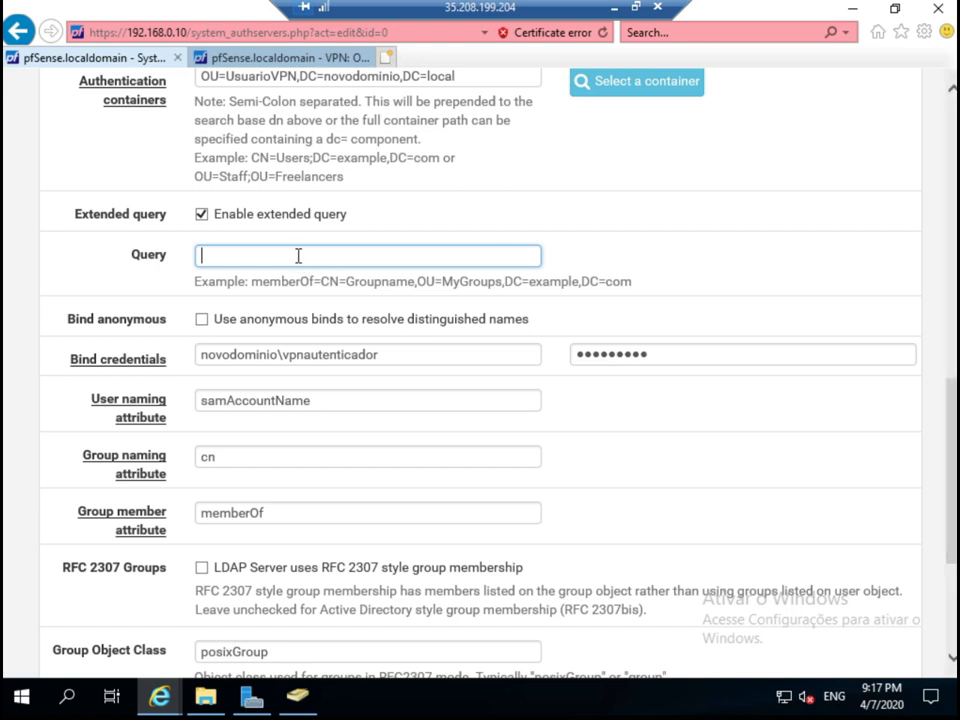
Paste (&(objectCategory=user)(memberOf=CN=VPNACCESS,DC=novodominio,DC=local)) into the Query field and review it.
key(ctrl+v)
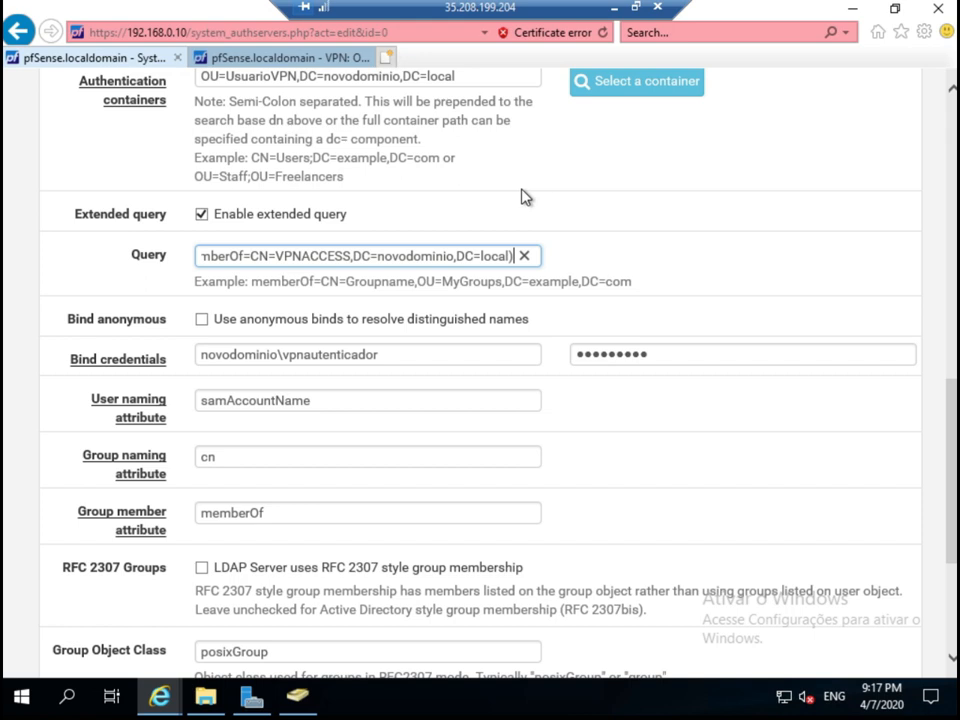
key(Home)
key(Right)
key(Right)
key(Right)
key(Right)
key(Right)
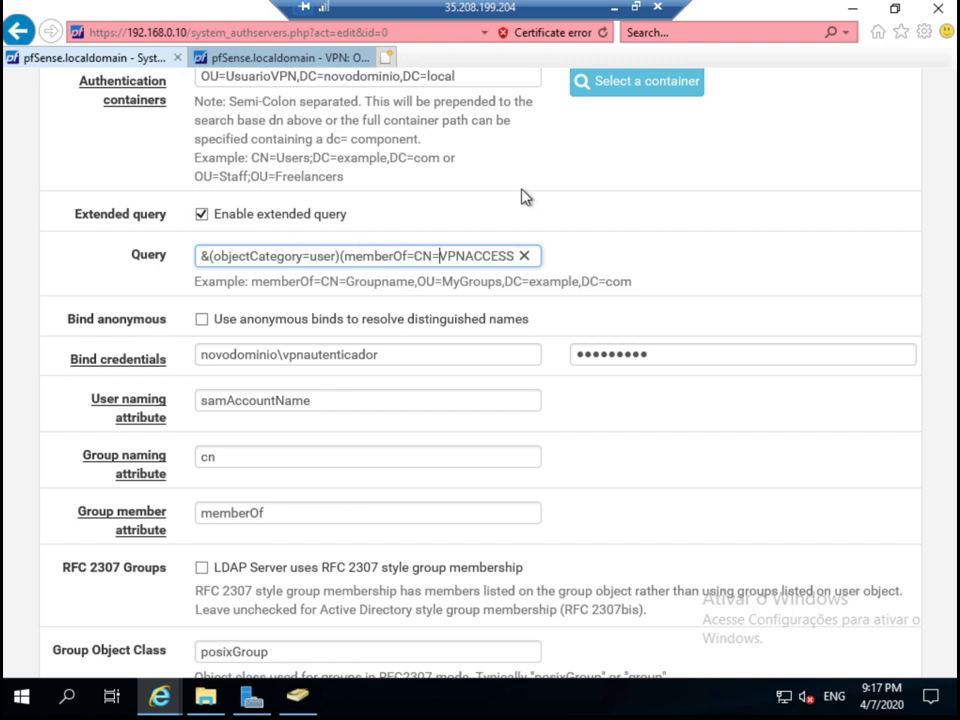
key(Right)
key(Right)
key(Right)
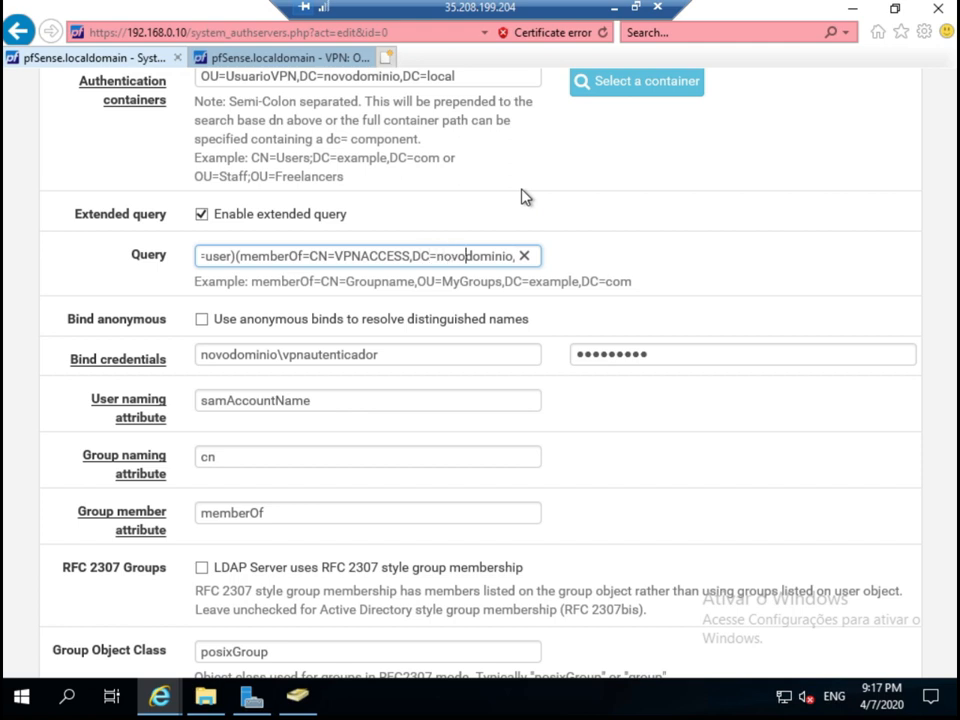
key(Right)
key(Right)
key(Right)
key(Right)
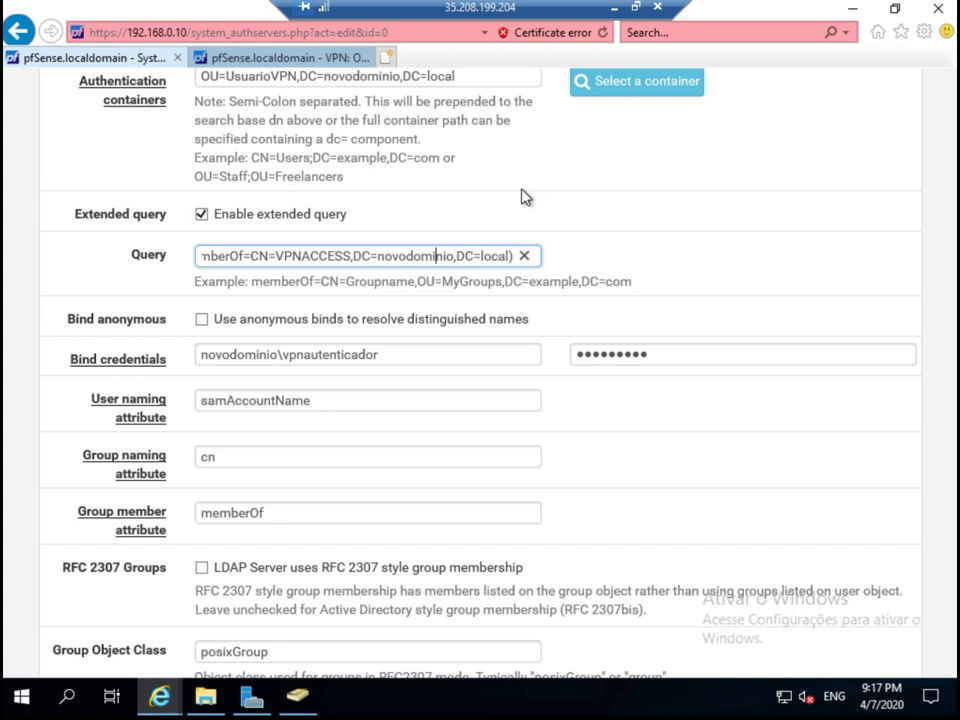
click(243, 258)
click(203, 260)
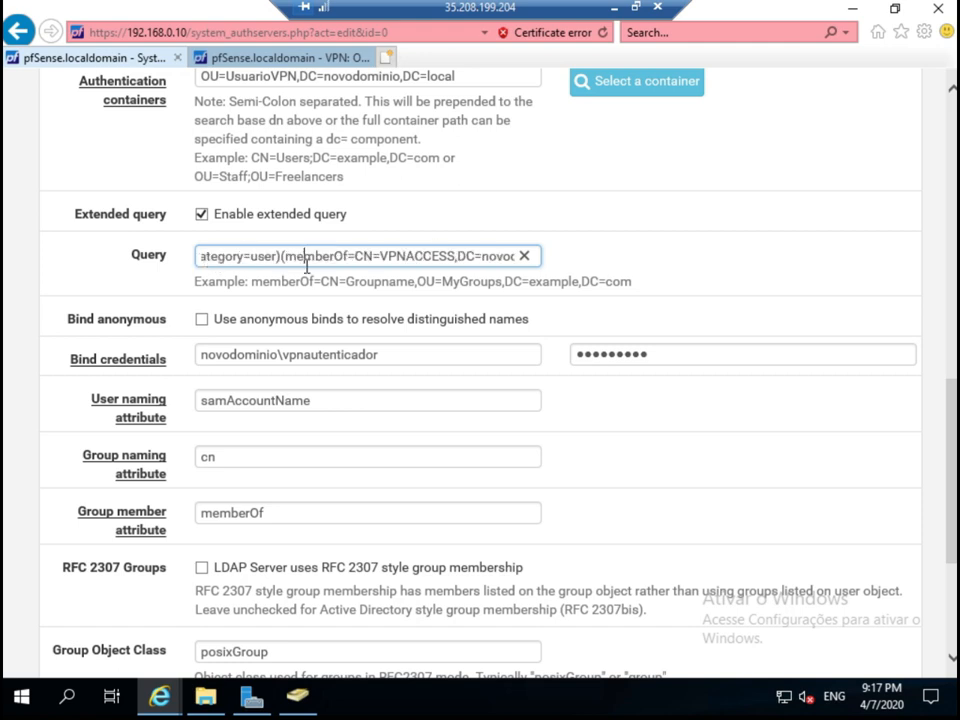
click(297, 700)
Copy the VPNACCESS group's distinguishedName value from its Attribute Editor properties.
click(232, 138)
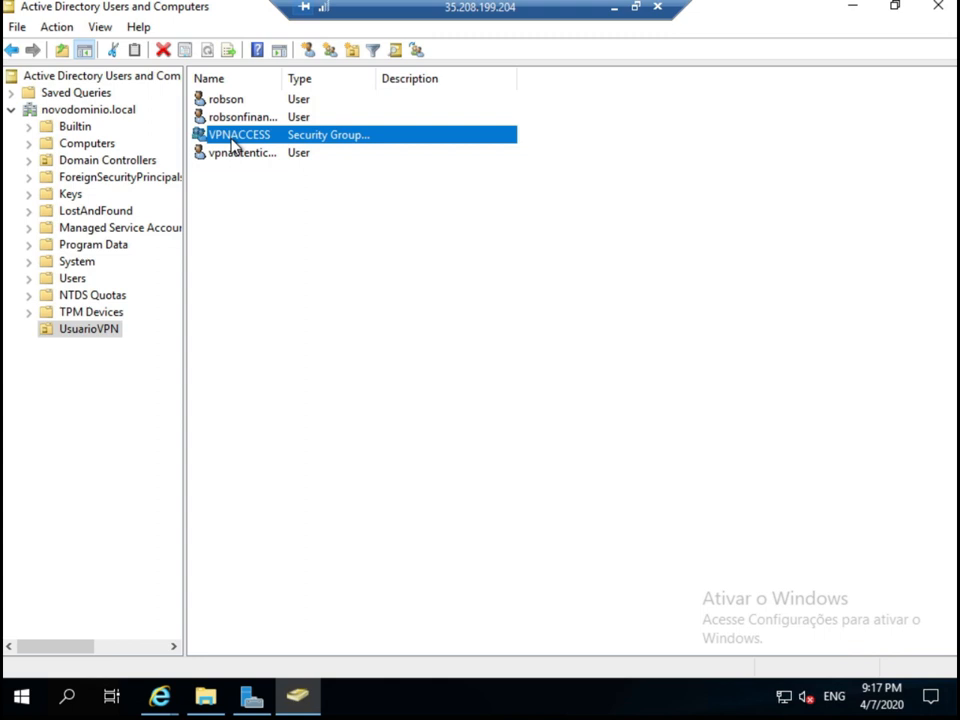
right_click(231, 141)
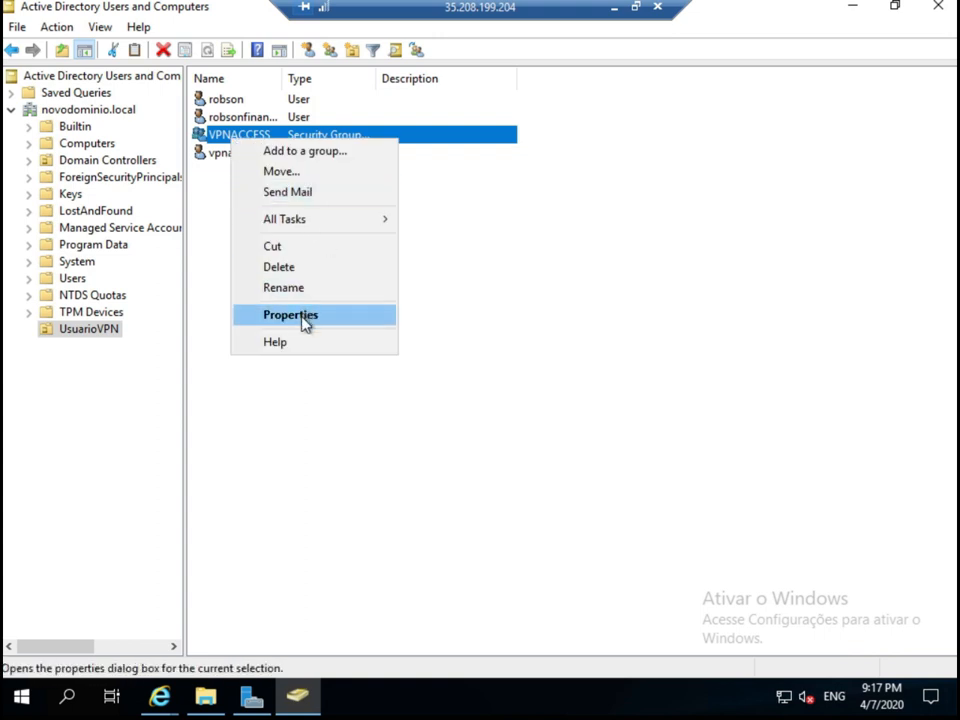
click(303, 317)
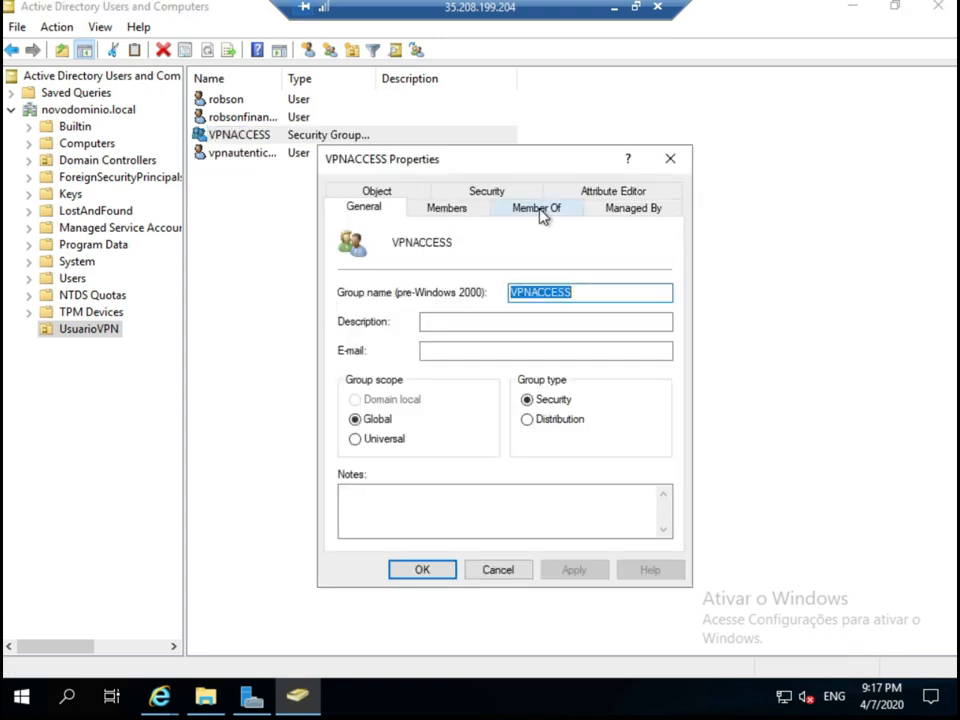
click(611, 192)
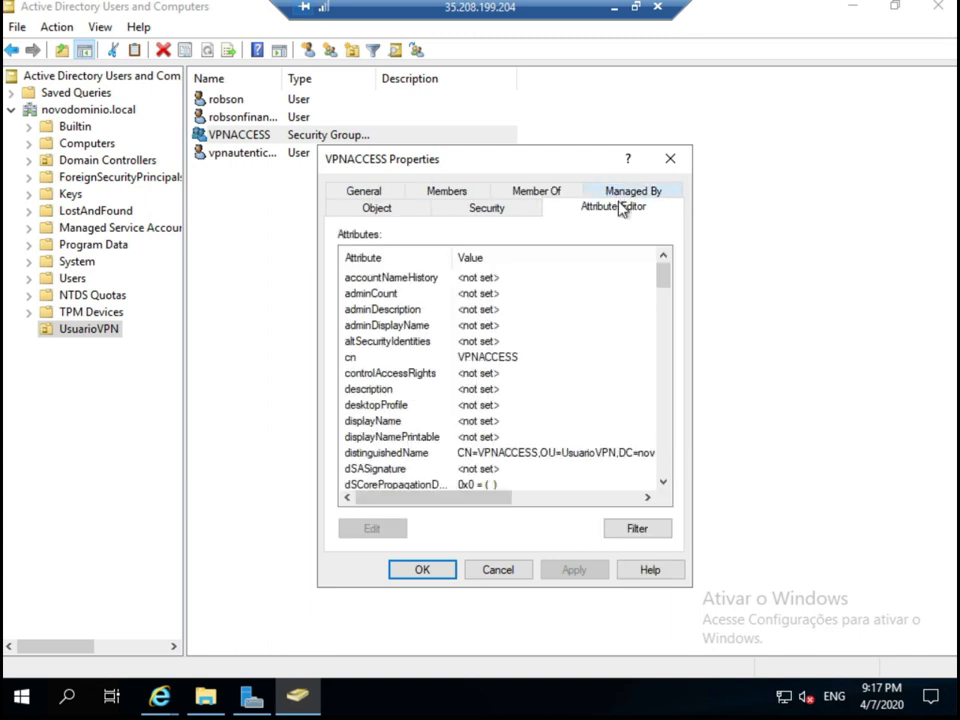
click(510, 455)
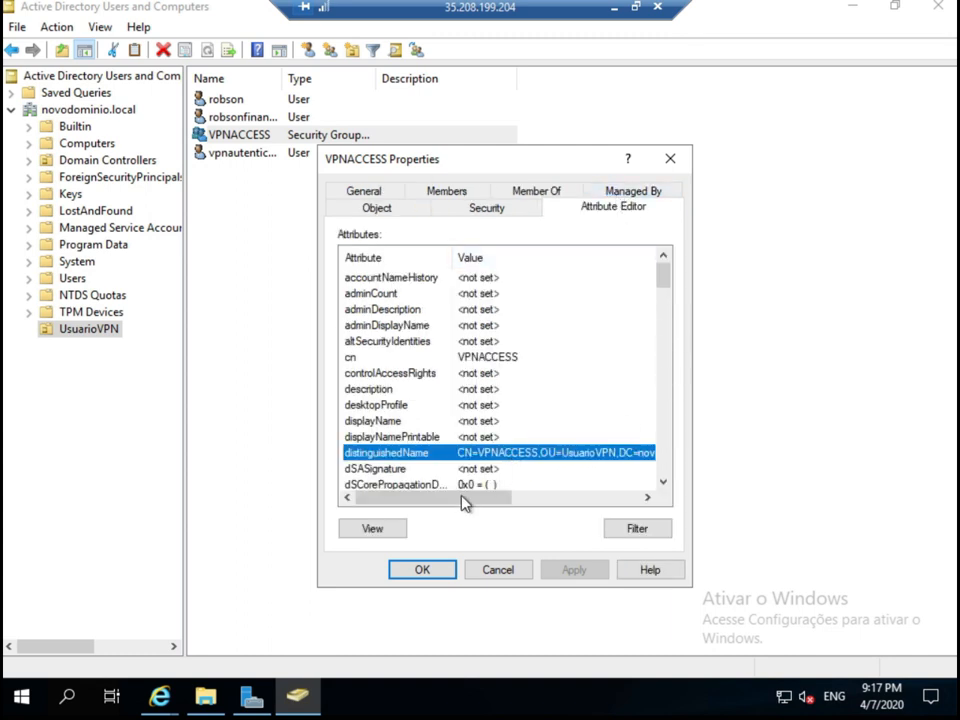
drag(500, 498, 540, 506)
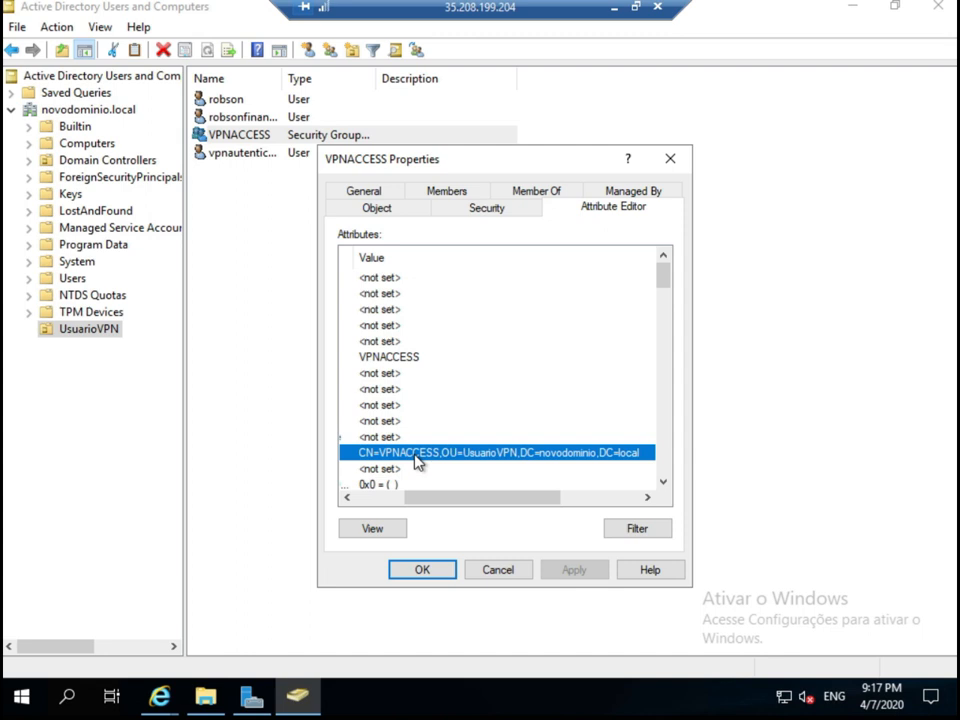
double_click(418, 462)
key(ctrl+c)
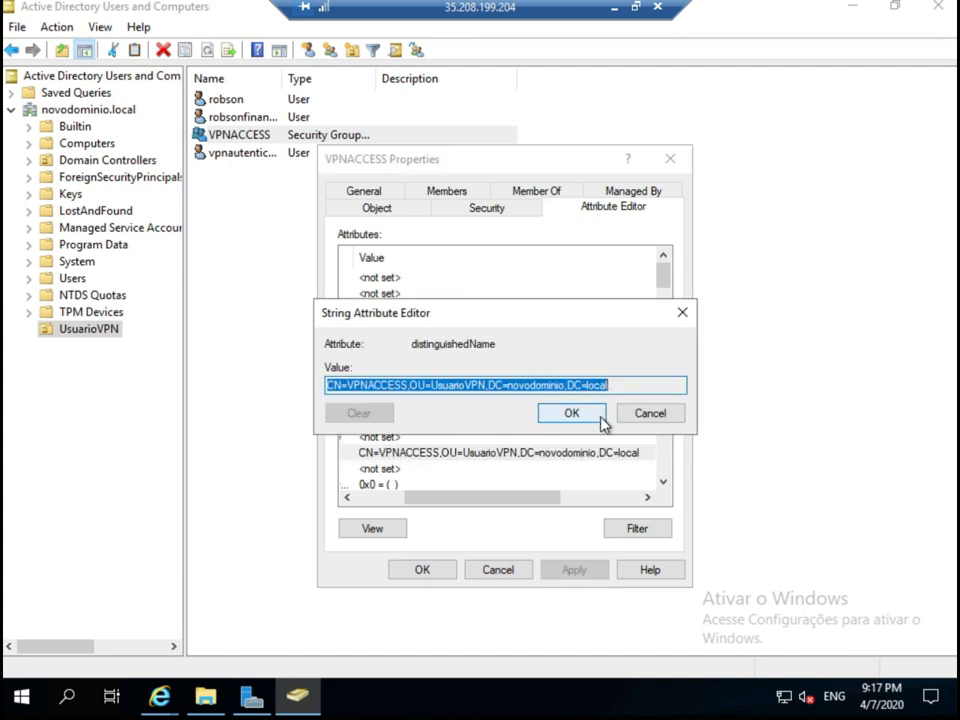
click(572, 413)
Replace the query's group path with CN=VPNACCESS,OU=UsuarioVPN,DC=novodominio,DC=local.
mouse_move(160, 696)
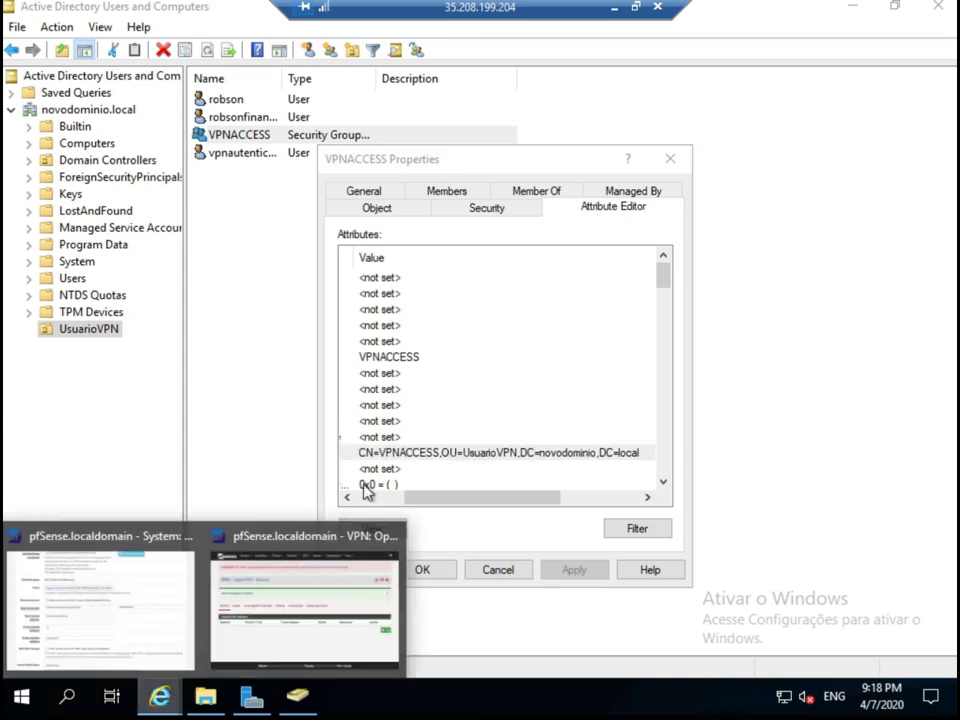
click(291, 624)
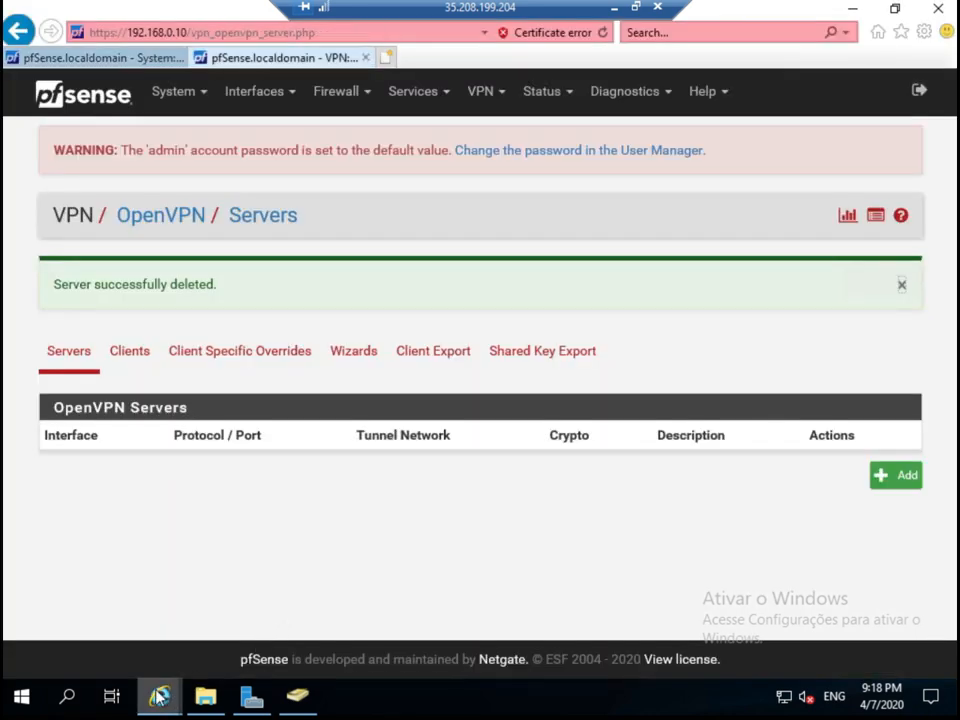
mouse_move(160, 696)
click(150, 640)
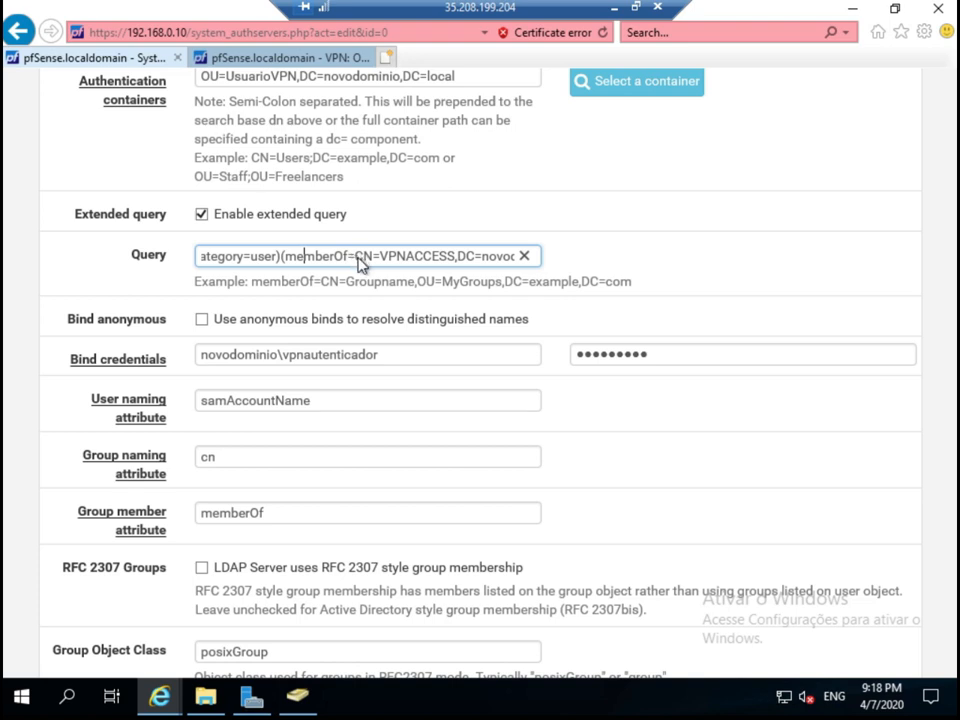
double_click(428, 266)
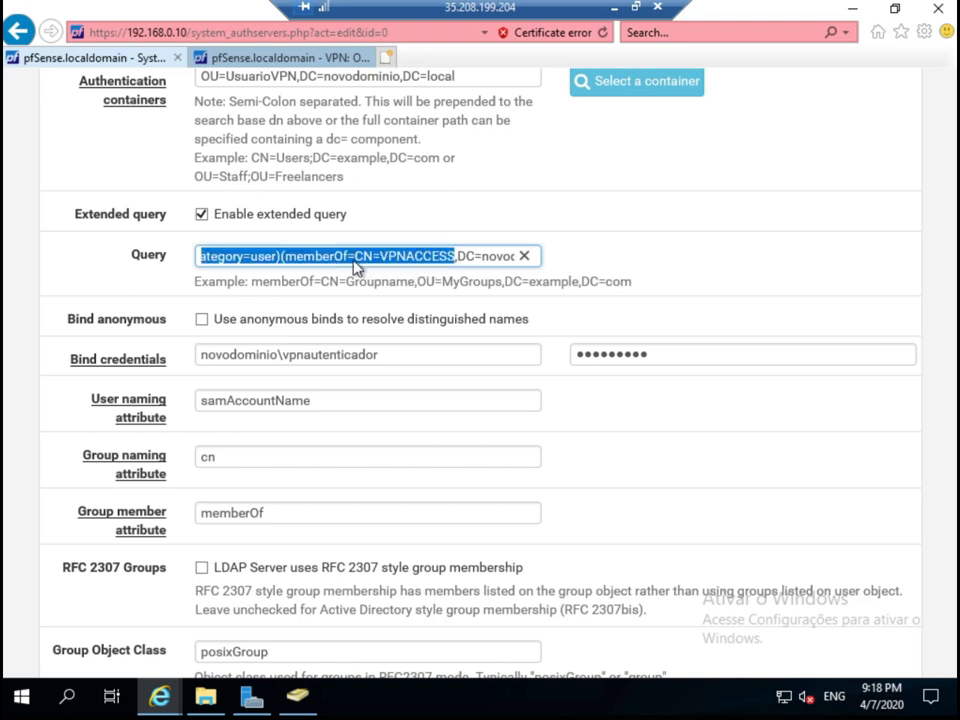
click(355, 258)
drag(355, 257, 493, 268)
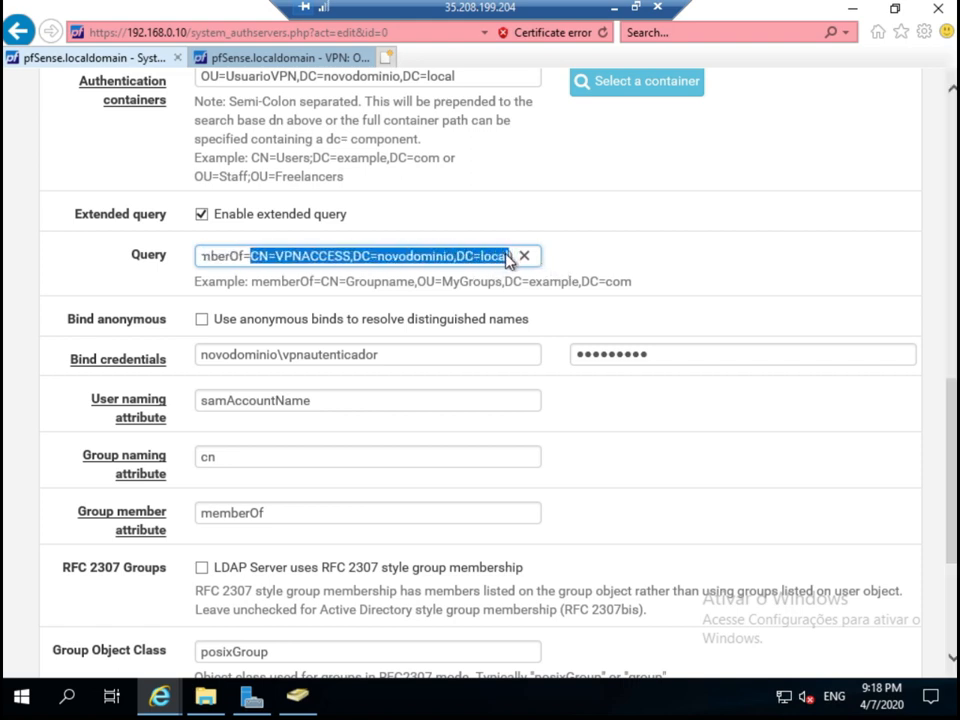
key(ctrl+v)
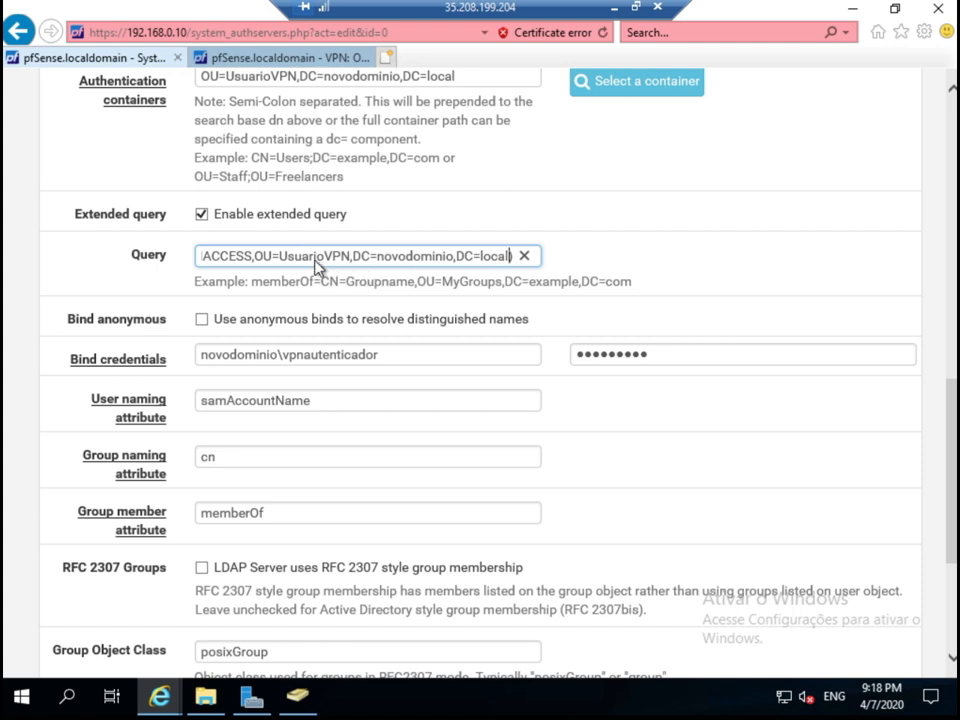
Check the updated query and save the autenticador LDAP server settings.
click(261, 265)
drag(140, 256, 140, 256)
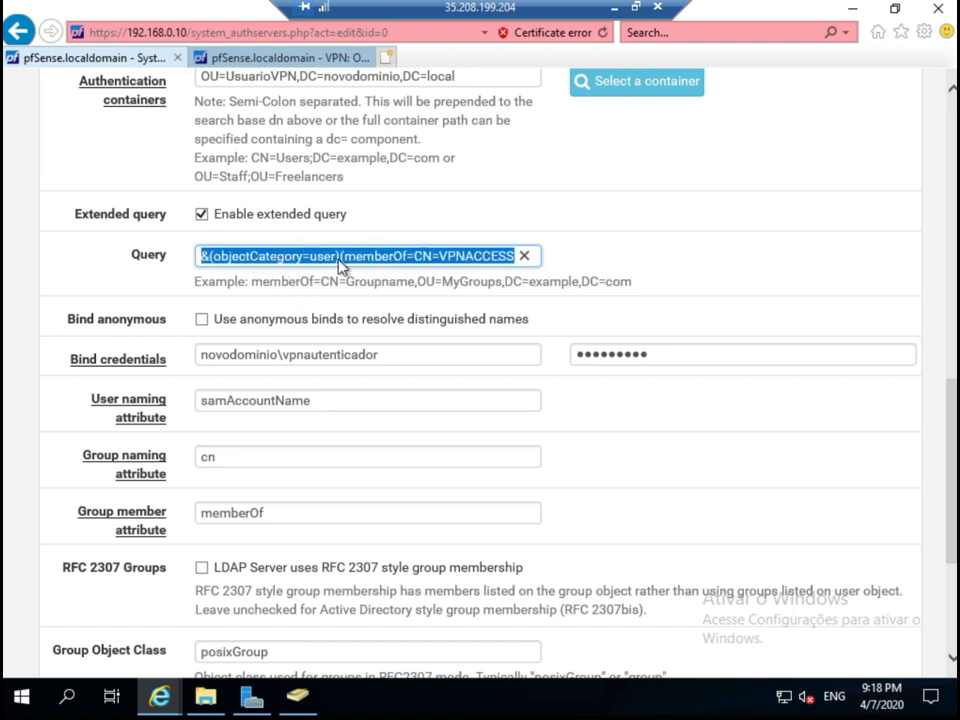
click(320, 260)
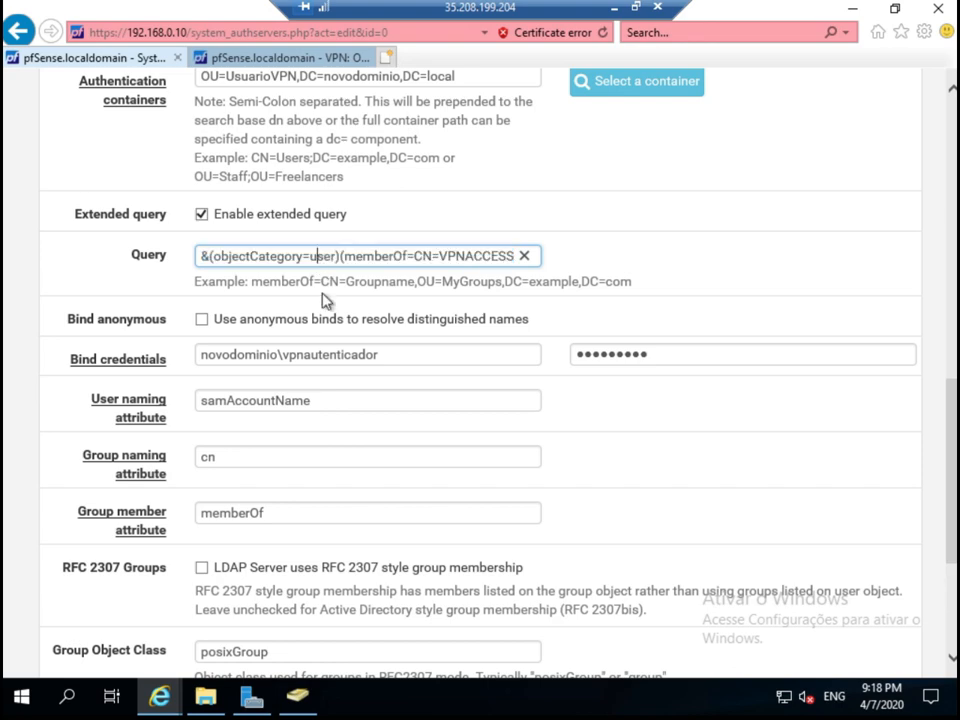
scroll(381, 508, down, 5)
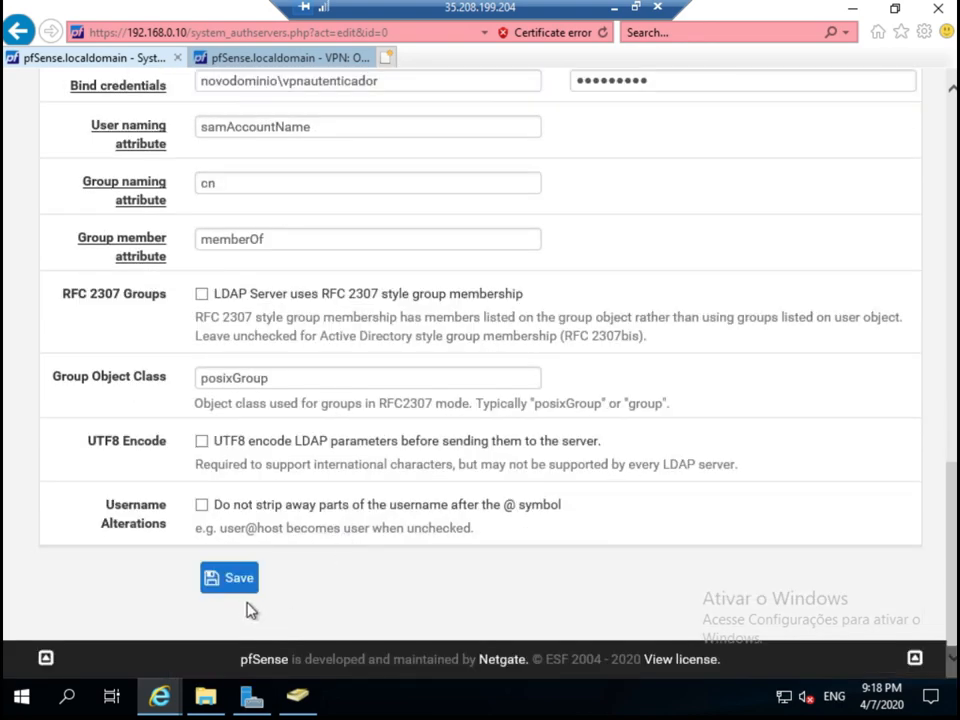
click(238, 584)
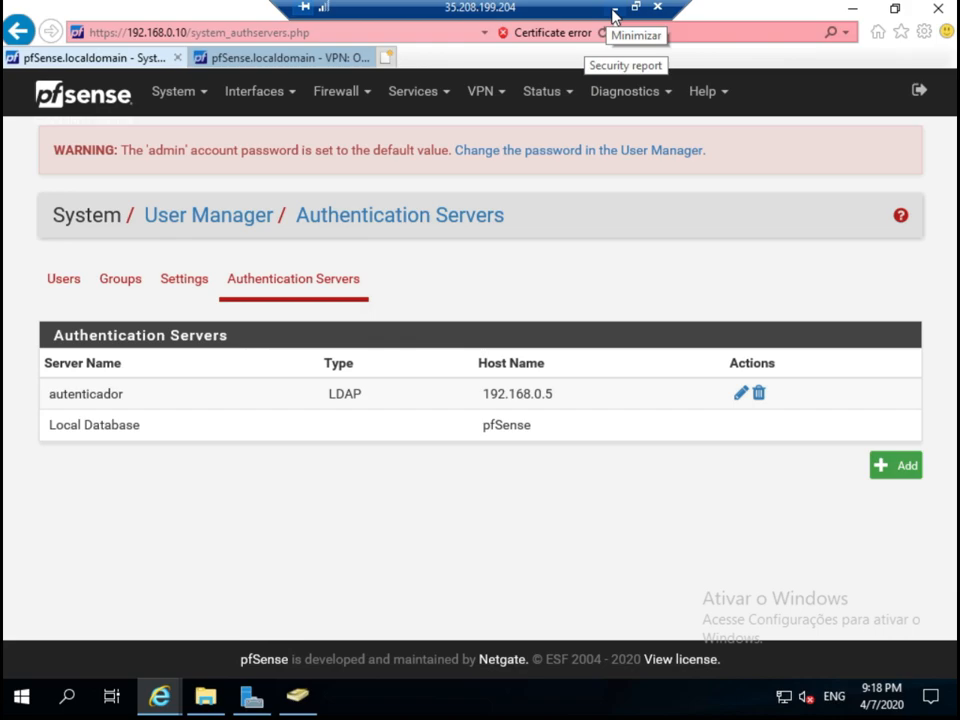
click(614, 15)
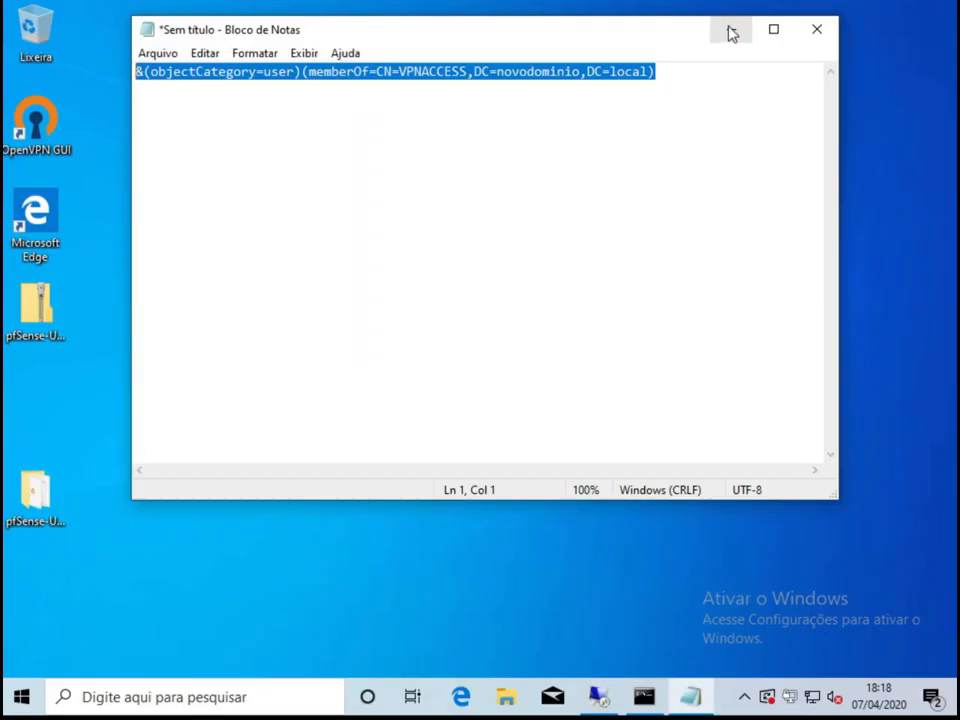
Connect conexaoAD with the VPNACCESS member's username and password.
click(731, 31)
right_click(789, 697)
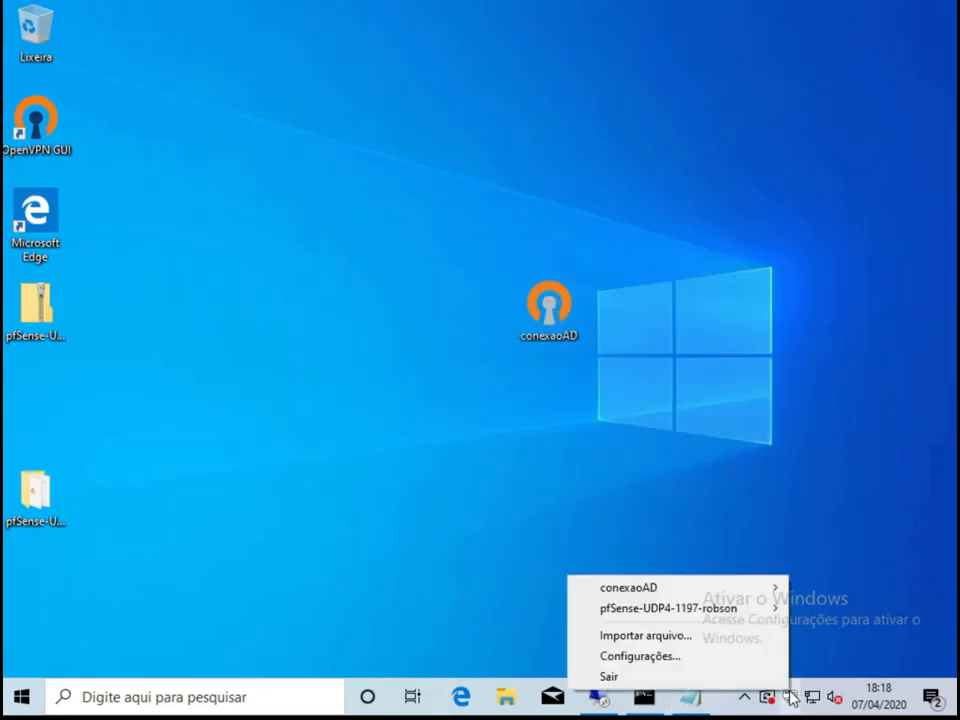
mouse_move(669, 594)
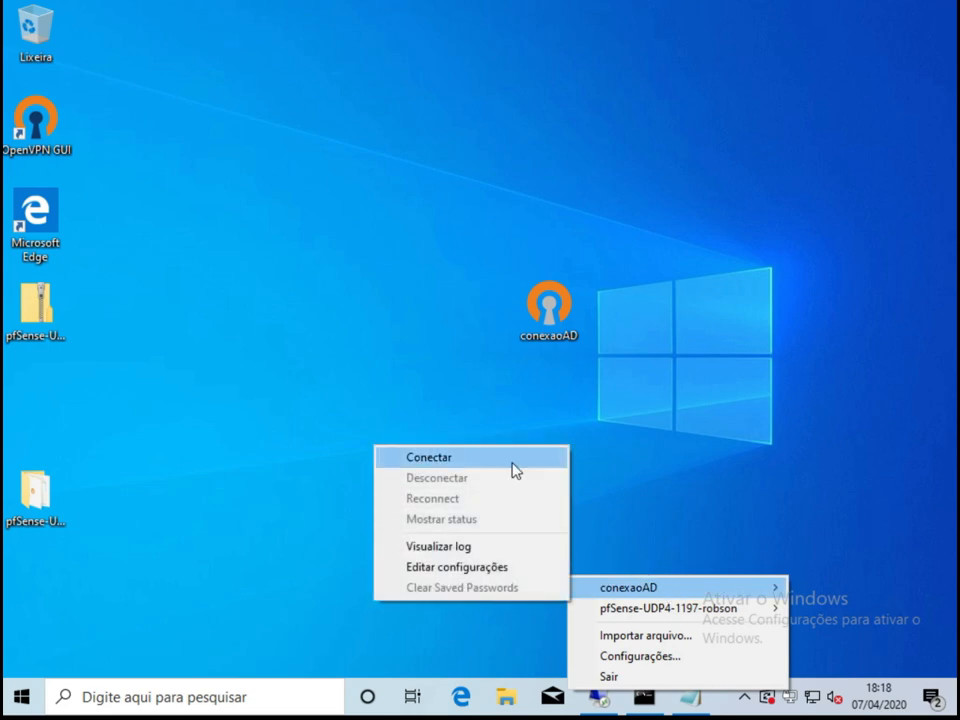
click(514, 469)
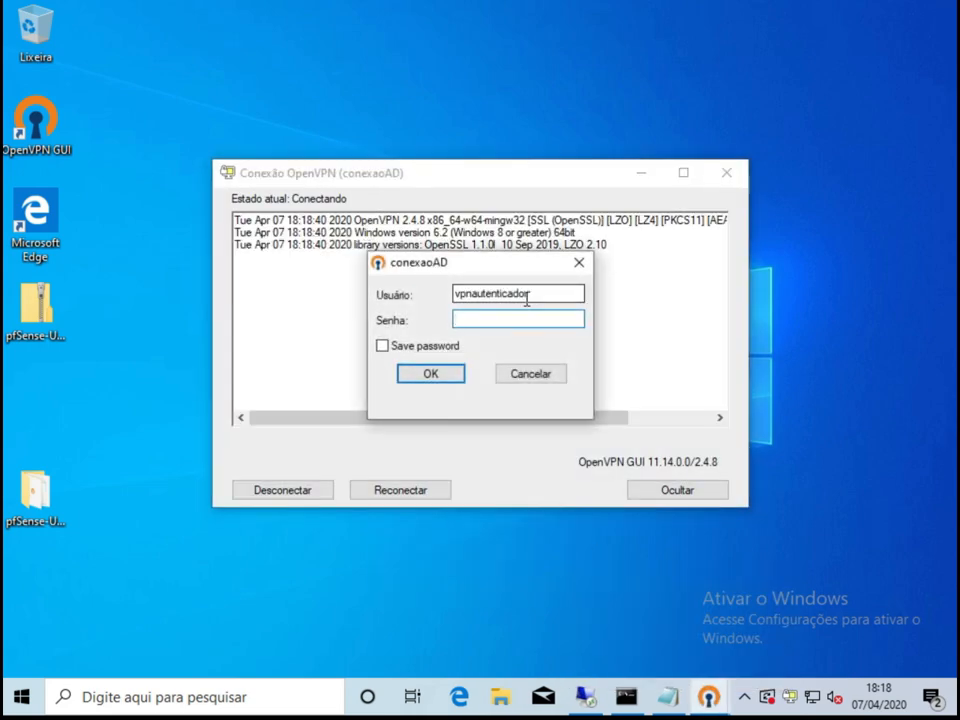
double_click(512, 294)
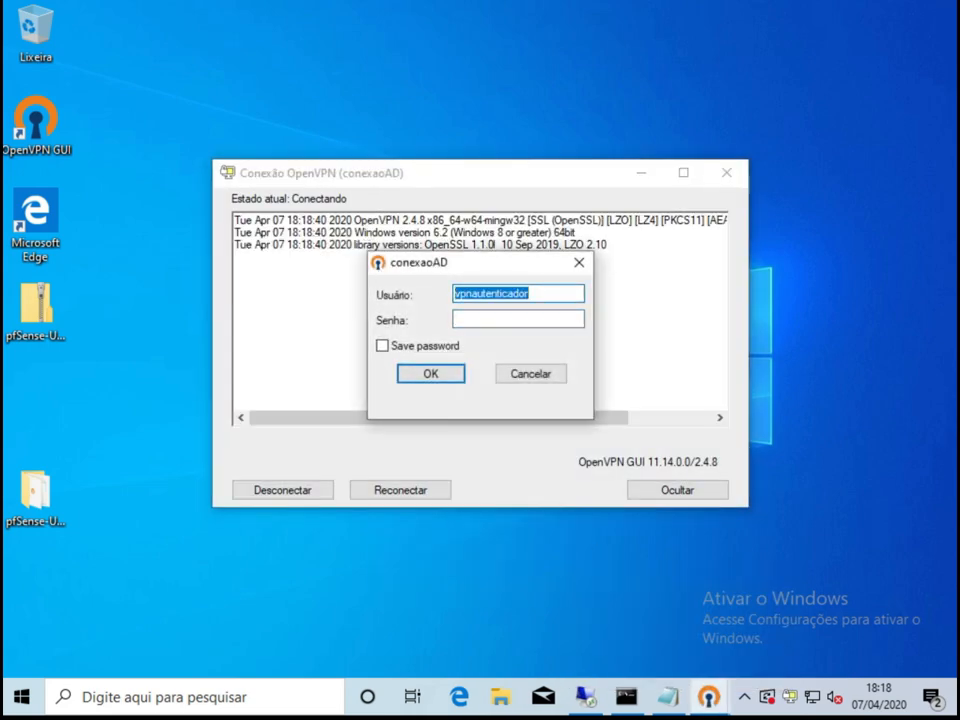
text(robson)
key(Tab)
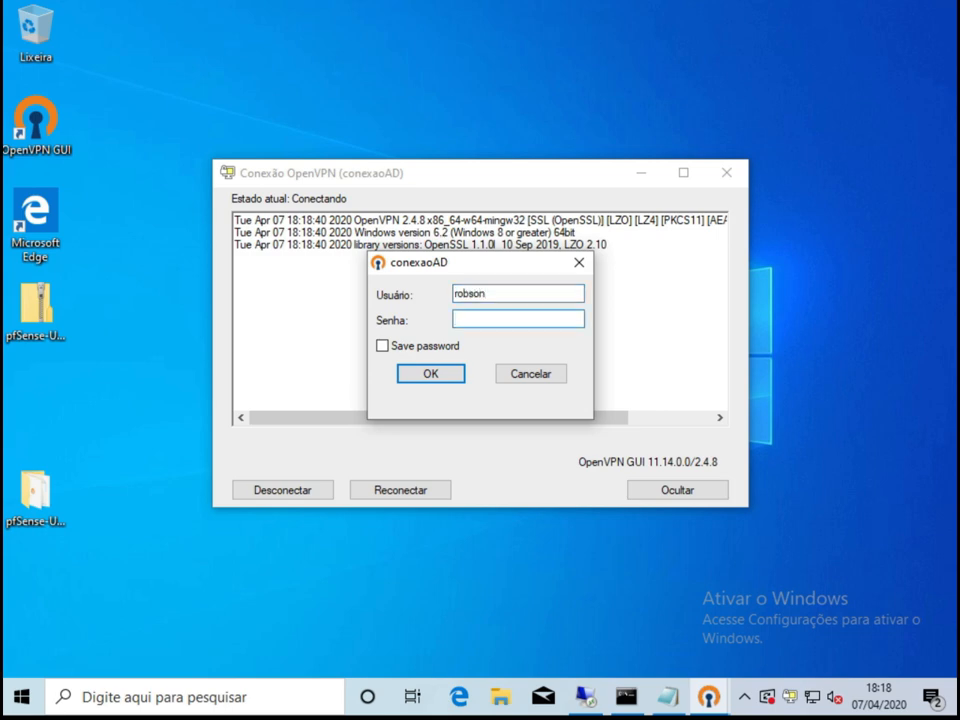
text(***********)
key(Return)
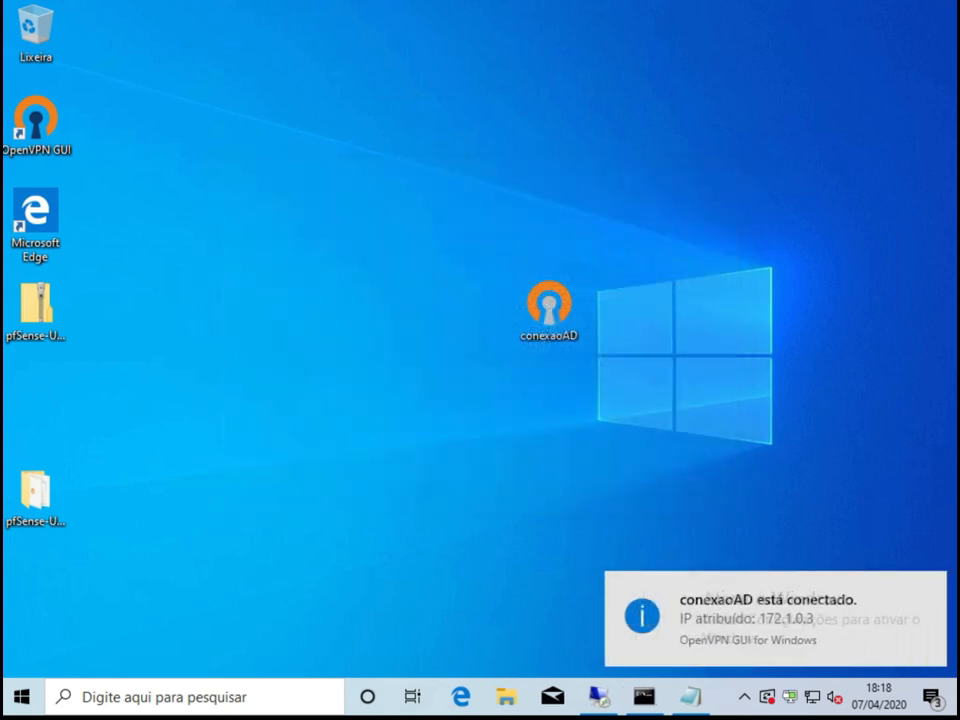
Disconnect the conexaoAD tunnel from the OpenVPN tray menu.
right_click(791, 696)
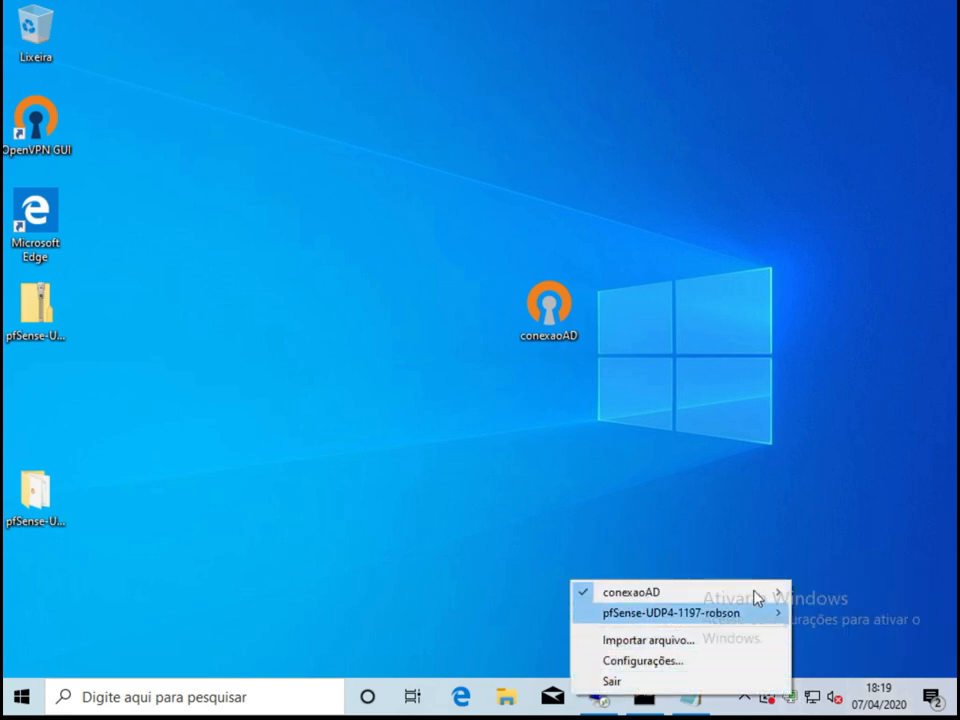
mouse_move(614, 596)
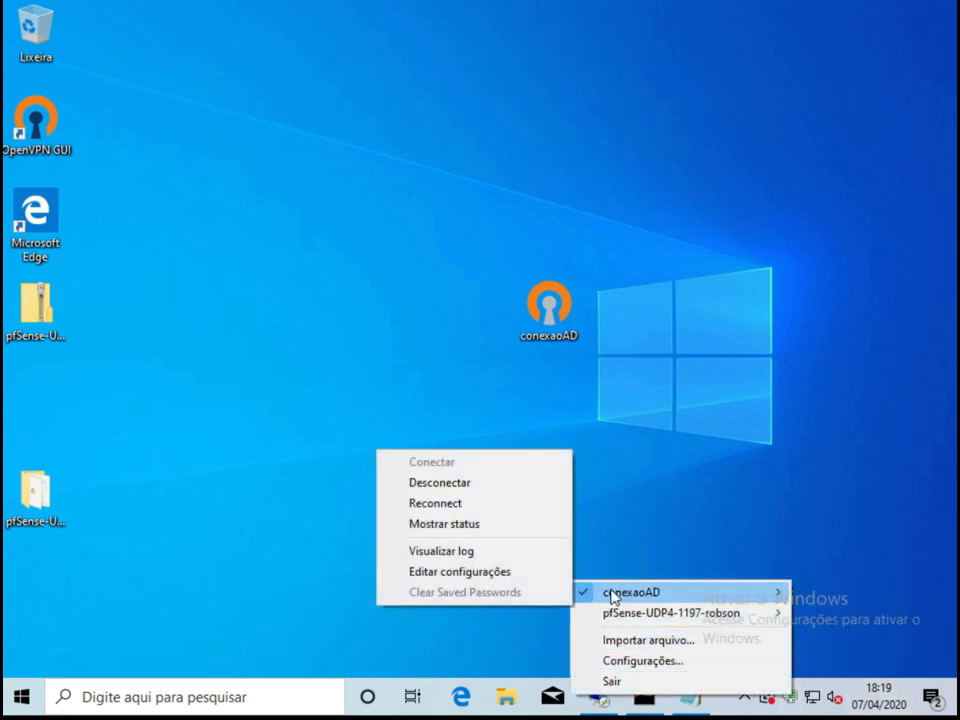
click(466, 485)
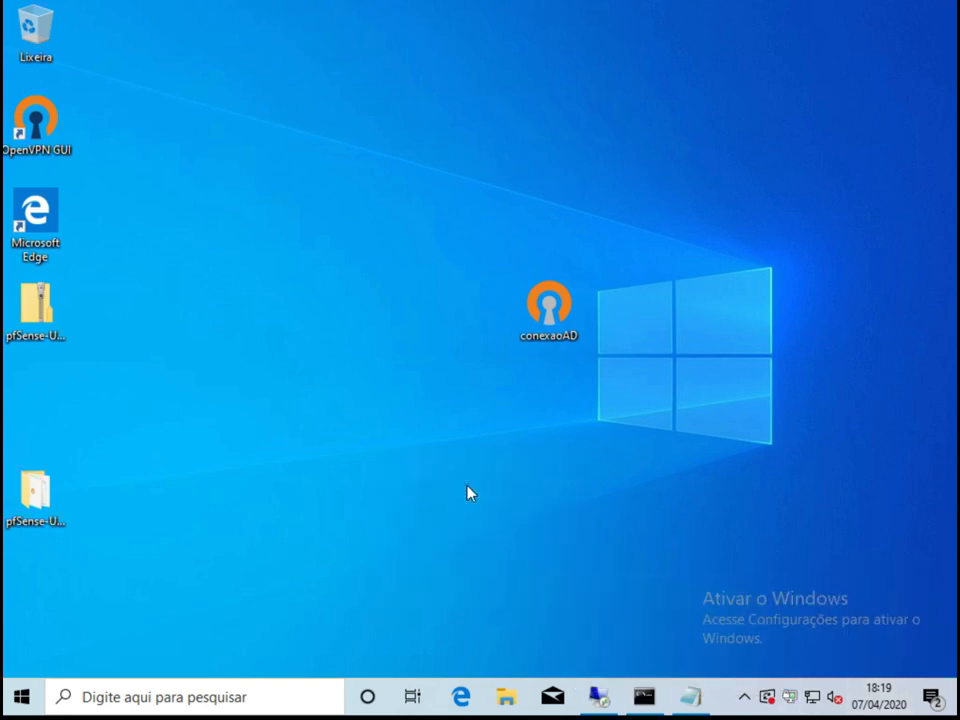
Reconnect conexaoAD as the non-member finance user, resubmitting credentials after AUTH_FAILED.
right_click(789, 698)
mouse_move(686, 600)
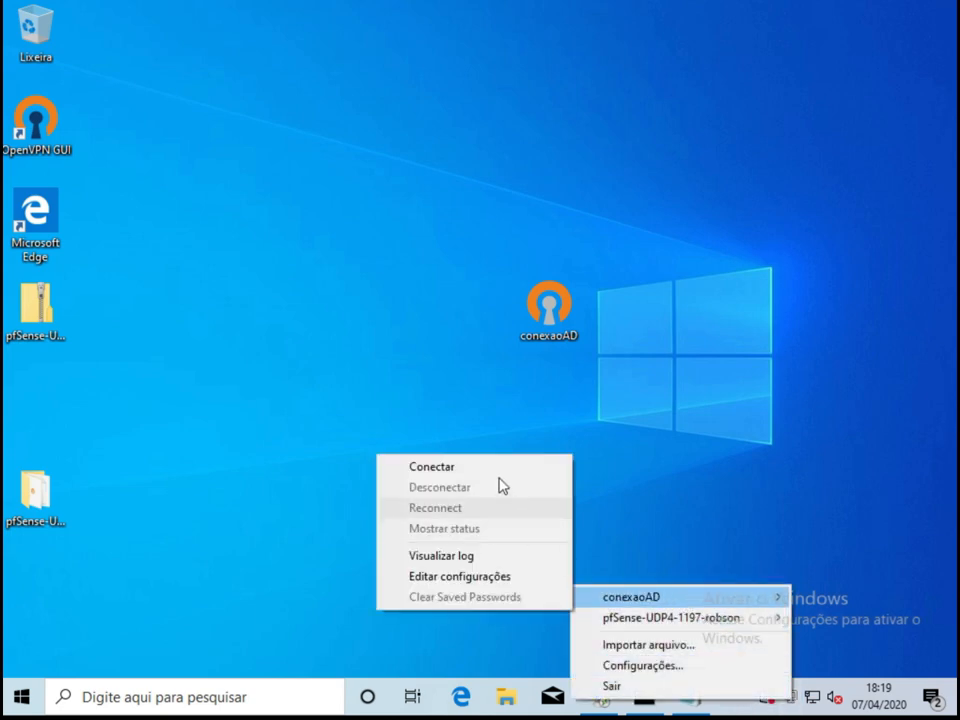
click(466, 467)
click(491, 296)
text(financeiro)
key(Tab)
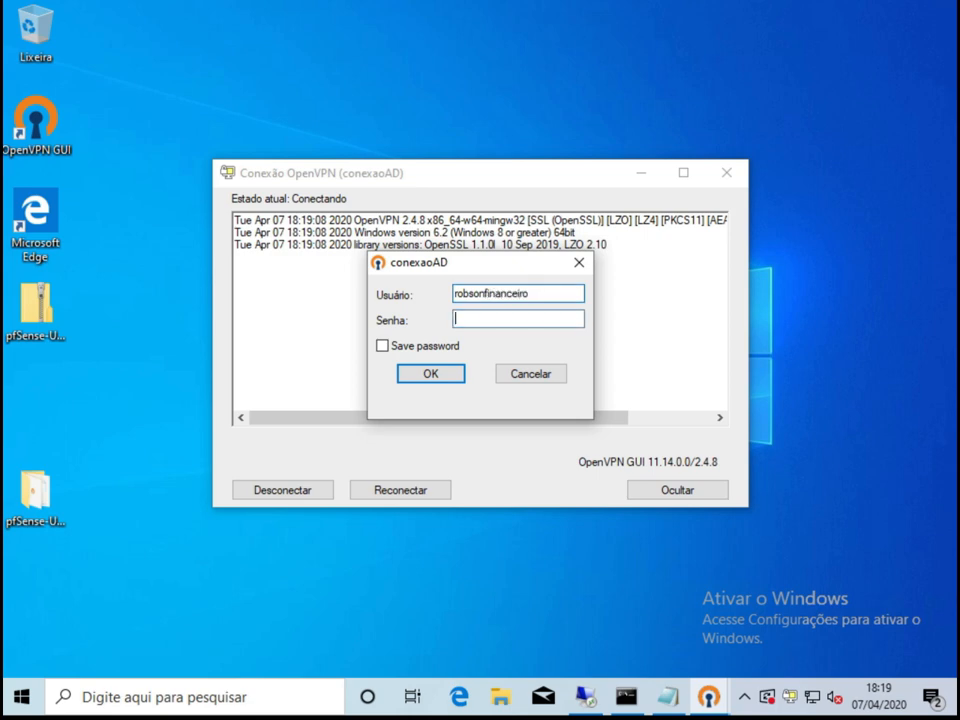
text(•••••••••••)
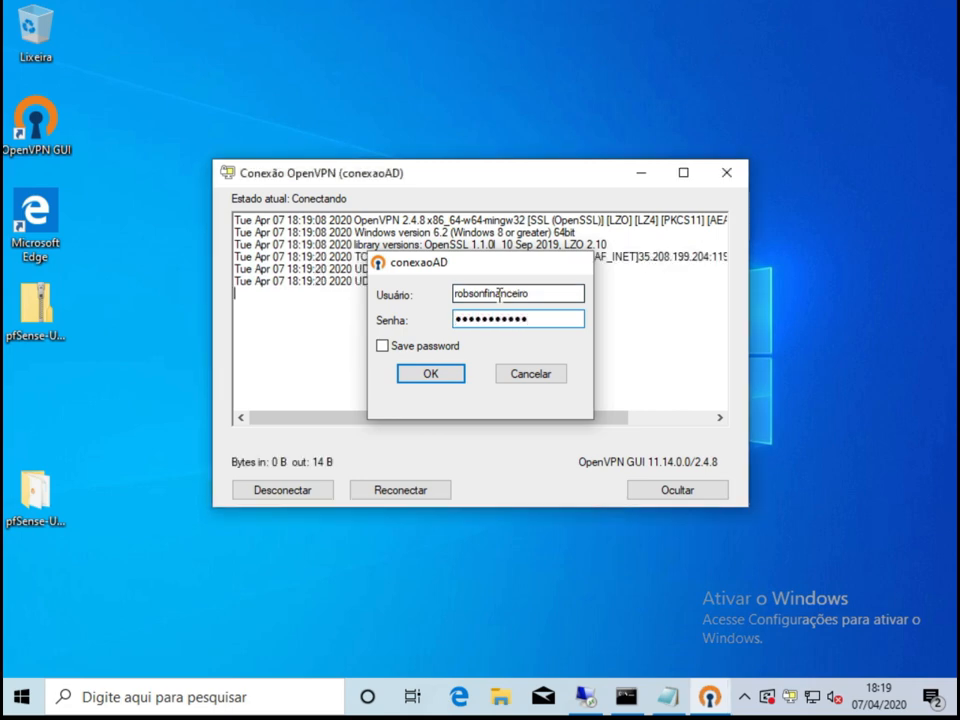
key(Return)
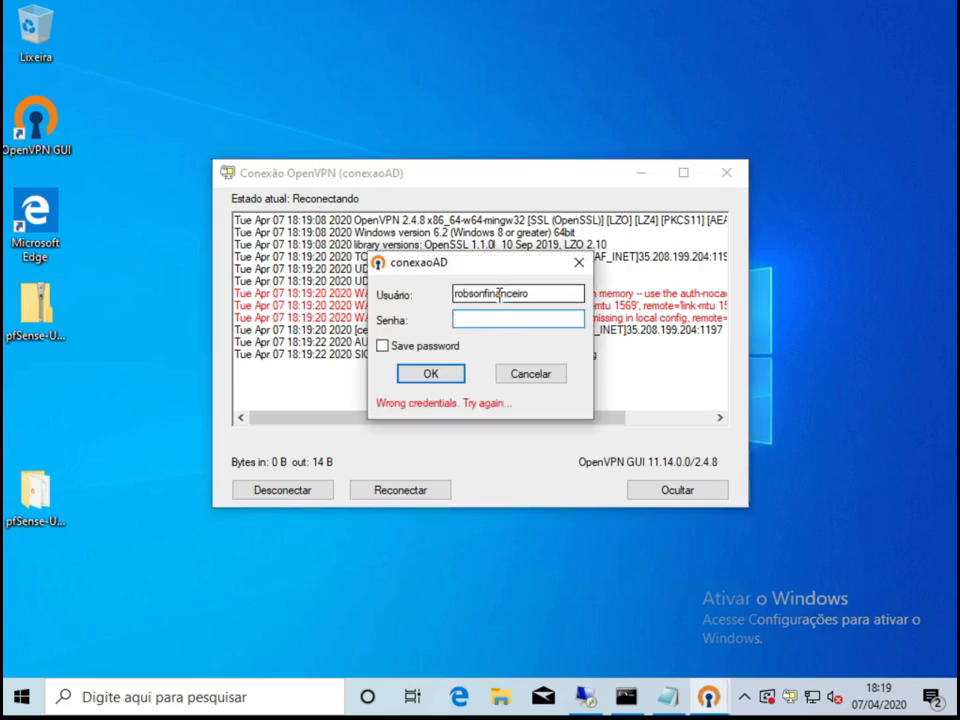
text(•••••••••••)
key(Return)
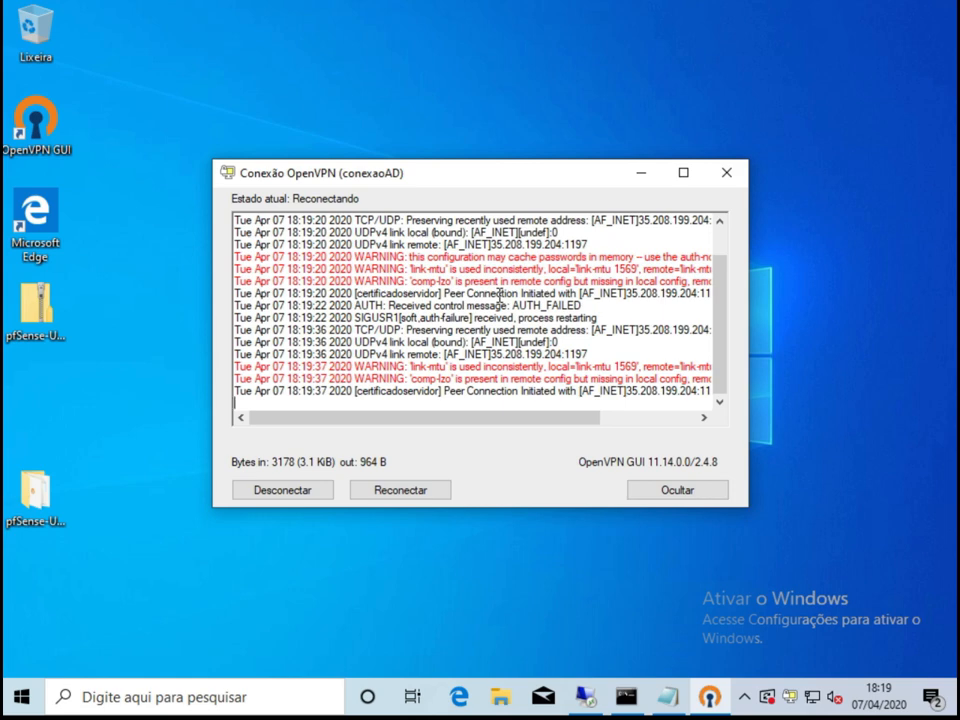